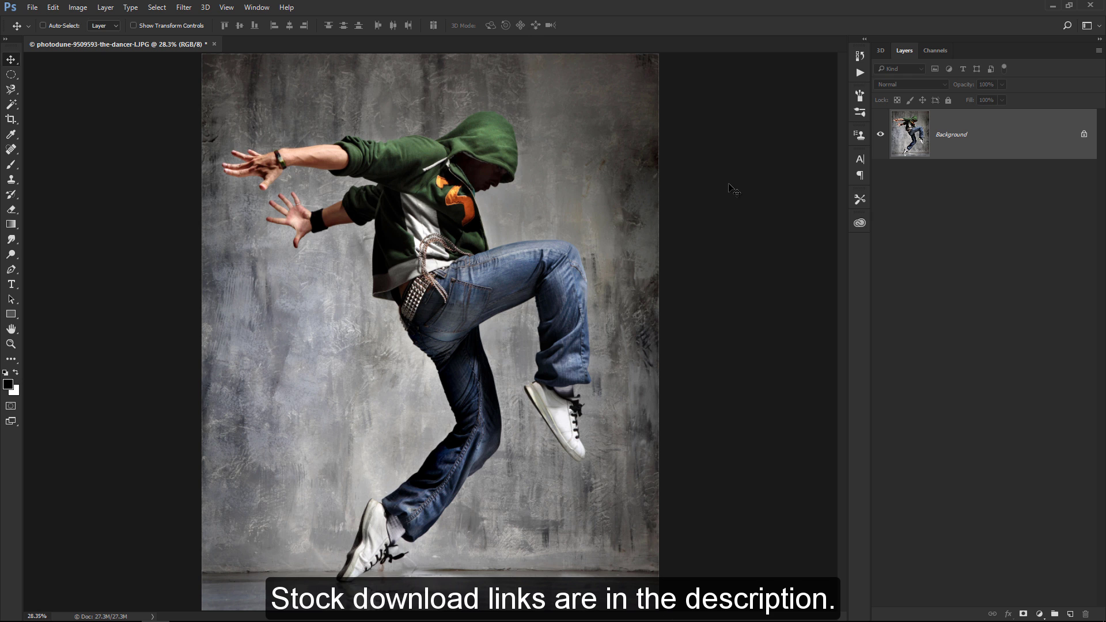
Switch to the Pen tool and zoom in on the top of the hood
{"action": "key", "text": "p"}
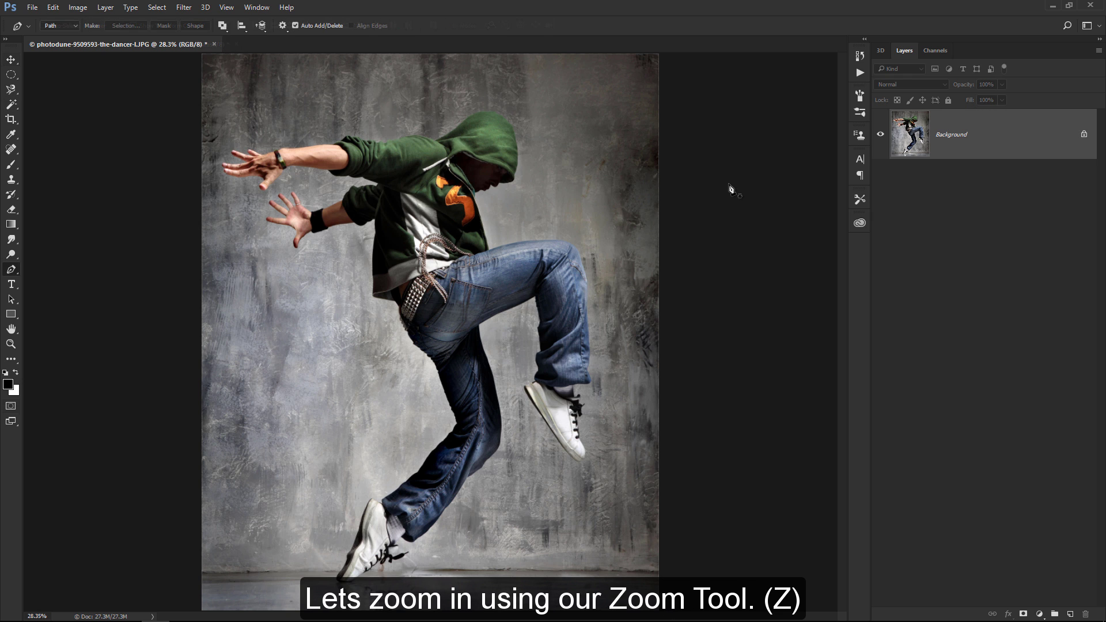
{"action": "key", "text": "z"}
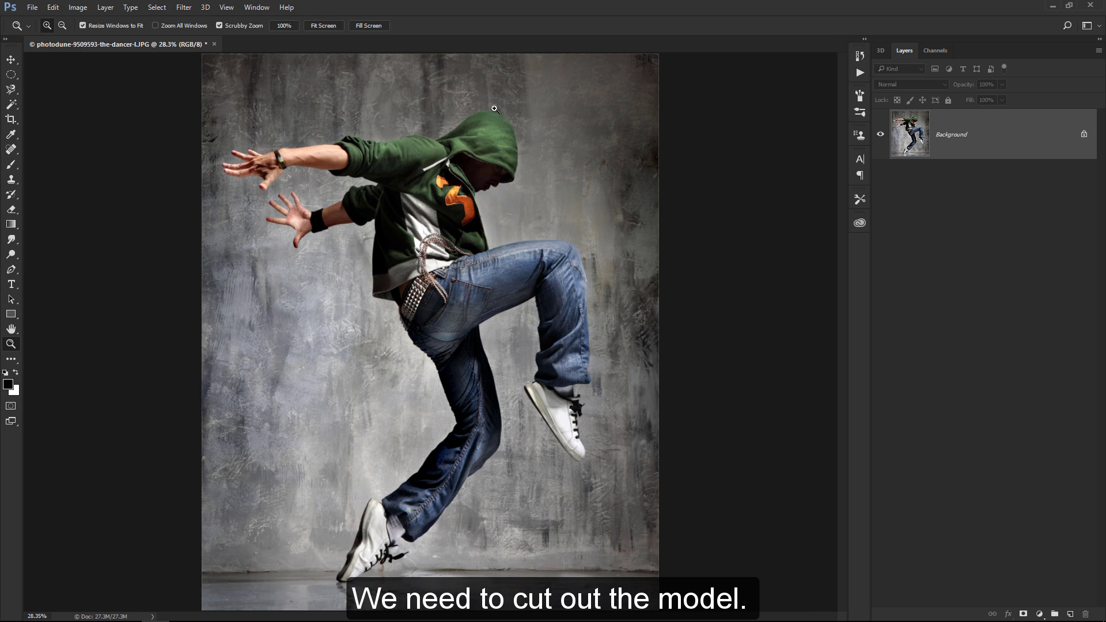
{"action": "mouse_move", "coordinate": [499, 114]}
{"action": "left_mouse_down"}
{"action": "mouse_move", "coordinate": [576, 119]}
{"action": "mouse_move", "coordinate": [585, 153]}
{"action": "mouse_move", "coordinate": [507, 168]}
{"action": "mouse_move", "coordinate": [486, 147]}
{"action": "left_mouse_up"}
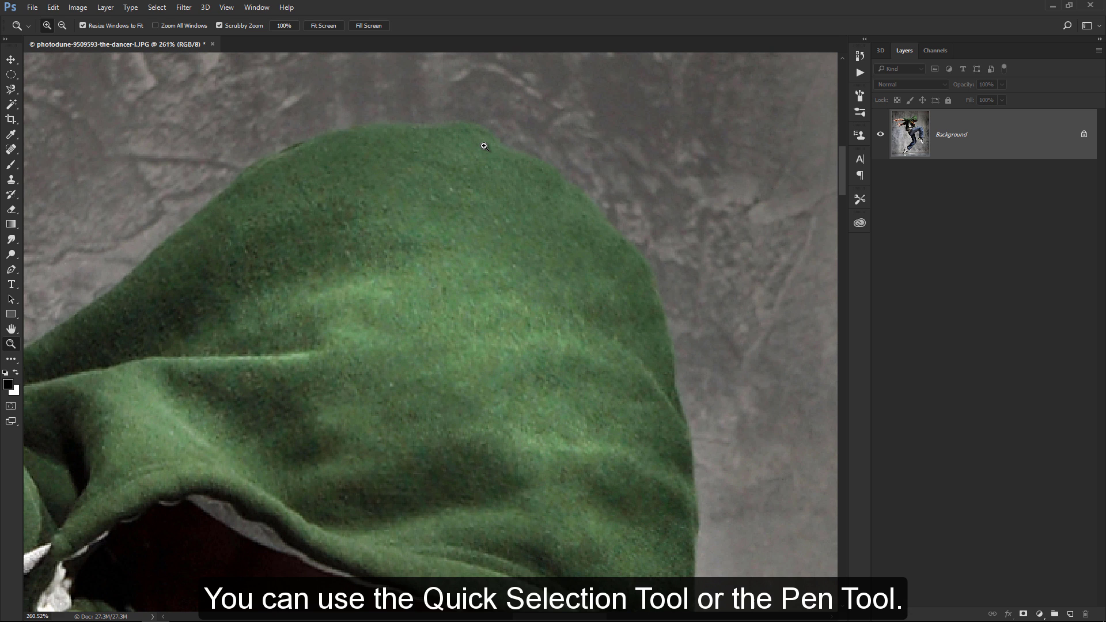
{"action": "key", "text": "p"}
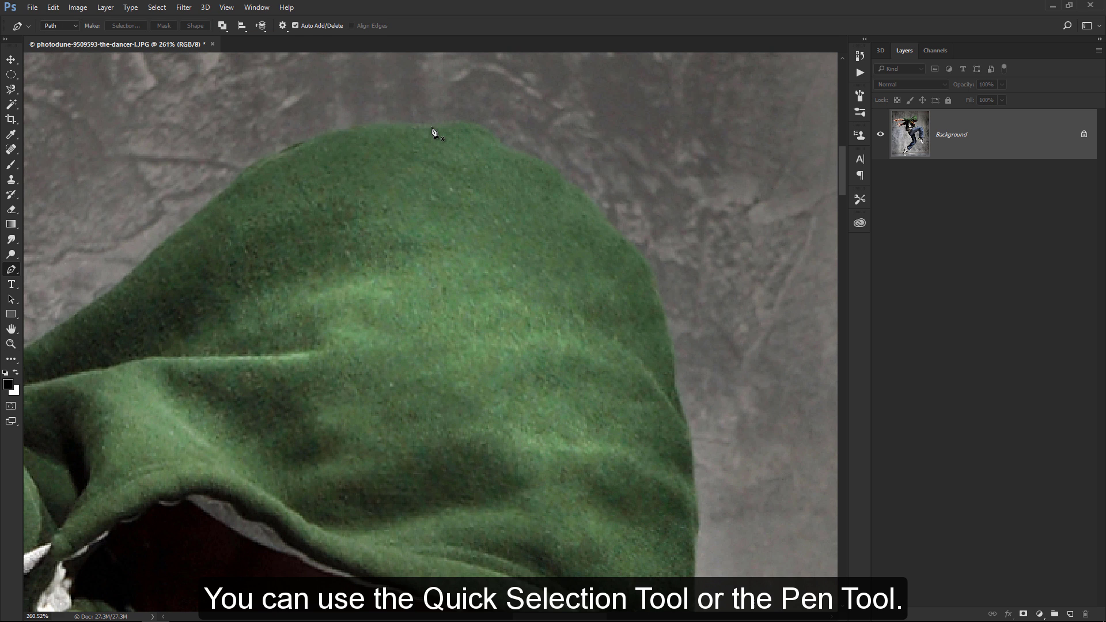
Start the path along the hood's top edge and down its right side
{"action": "left_click", "coordinate": [425, 126]}
{"action": "left_click_drag", "start_coordinate": [452, 123], "coordinate": [461, 123]}
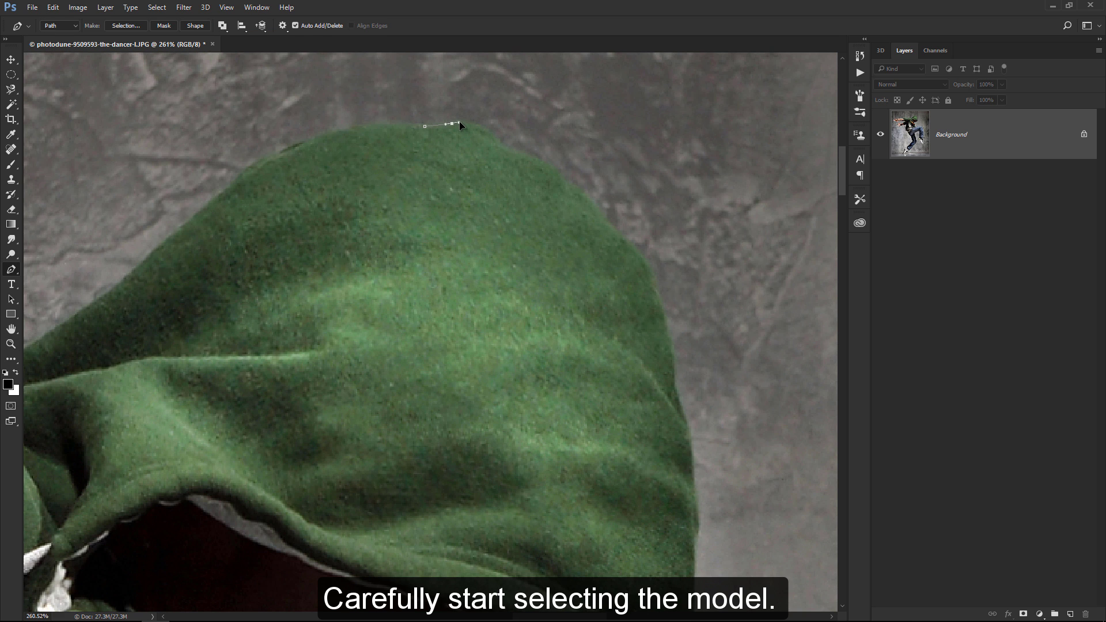
{"action": "left_click", "coordinate": [489, 134]}
{"action": "left_click", "coordinate": [579, 199]}
{"action": "left_click", "coordinate": [599, 216]}
{"action": "left_click", "coordinate": [632, 247]}
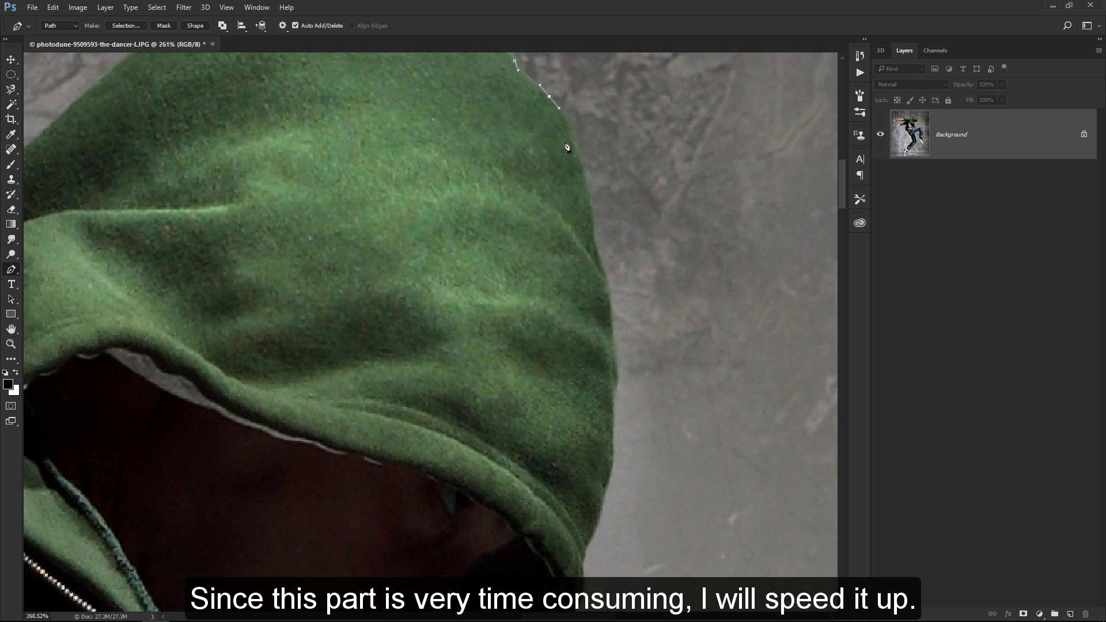
{"action": "left_click", "coordinate": [567, 128]}
{"action": "left_click", "coordinate": [570, 171]}
{"action": "left_click", "coordinate": [574, 183]}
{"action": "left_click", "coordinate": [578, 198]}
{"action": "left_click", "coordinate": [590, 242]}
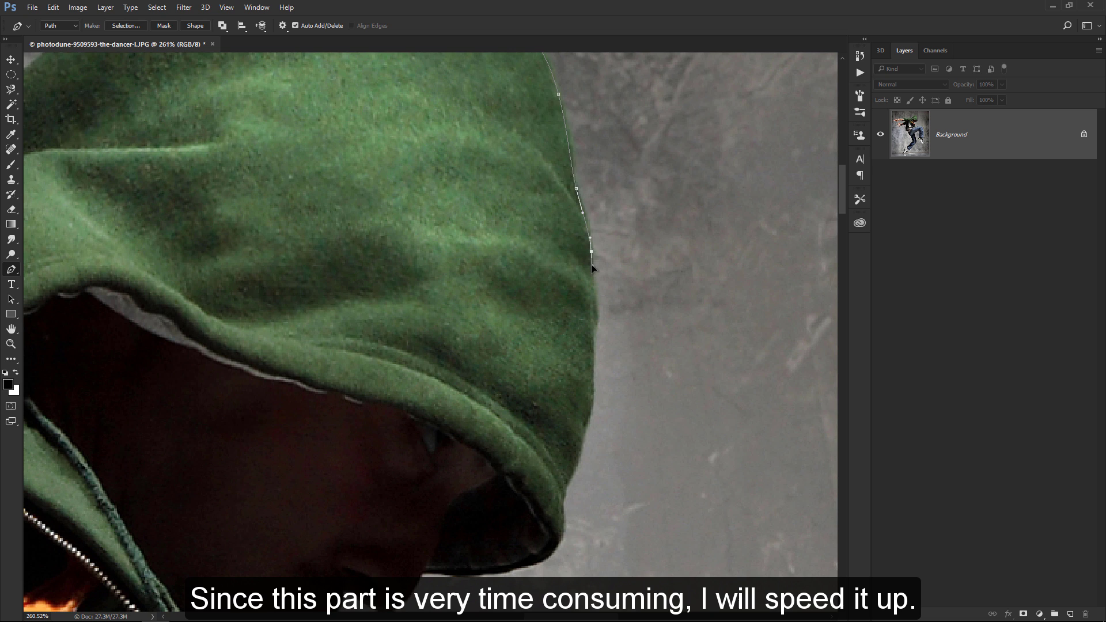
Continue the path down the hood's right edge and around its lower edge
{"action": "scroll", "coordinate": [576, 231], "scroll_direction": "down", "scroll_amount": 3}
{"action": "left_click", "coordinate": [503, 193]}
{"action": "left_click", "coordinate": [488, 246]}
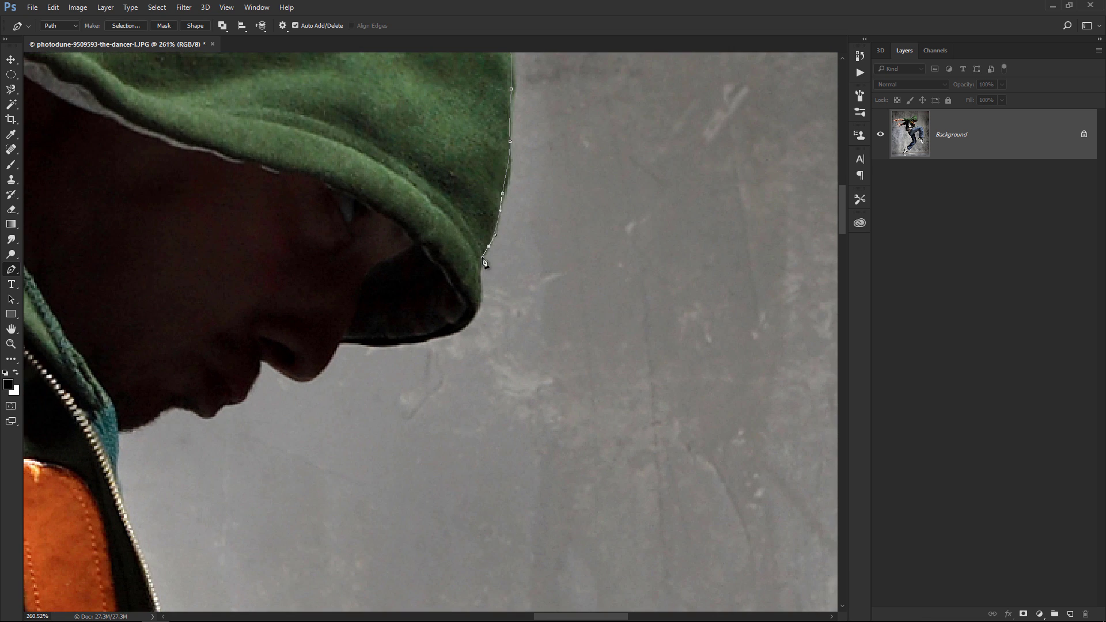
{"action": "left_click", "coordinate": [476, 312]}
{"action": "left_click", "coordinate": [426, 341]}
{"action": "left_click", "coordinate": [372, 347]}
Trace the path up and along the face edge under the hood
{"action": "left_click", "coordinate": [352, 320]}
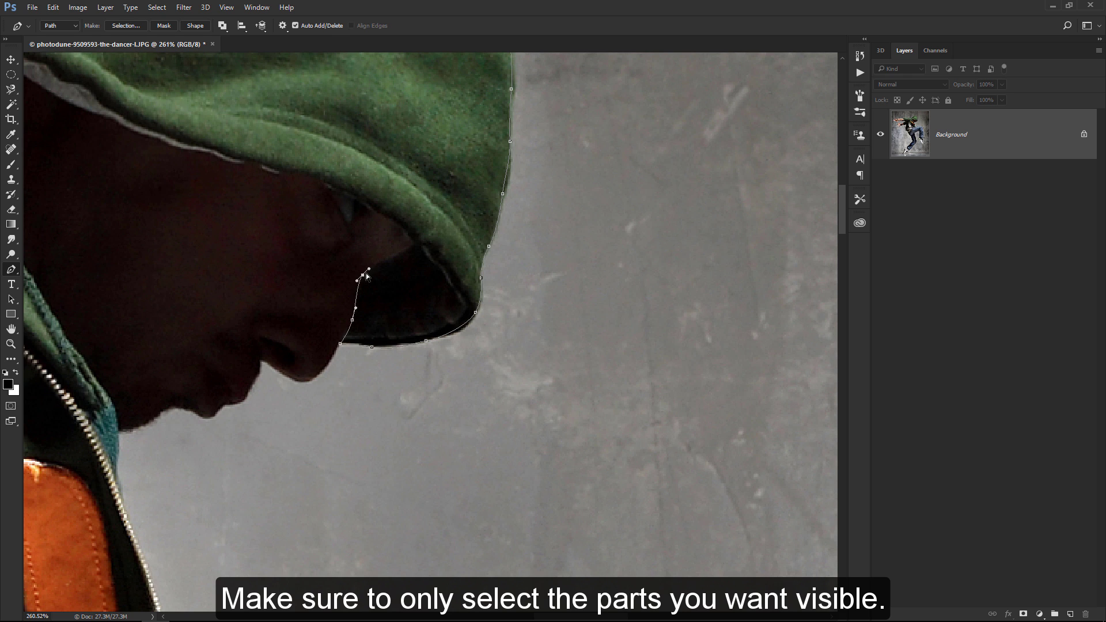
{"action": "left_click", "coordinate": [370, 269]}
{"action": "left_click_drag", "start_coordinate": [405, 249], "coordinate": [414, 244]}
{"action": "left_click", "coordinate": [369, 207]}
{"action": "left_click", "coordinate": [331, 188]}
{"action": "left_click", "coordinate": [305, 177]}
{"action": "left_click", "coordinate": [273, 171]}
{"action": "left_click_drag", "start_coordinate": [253, 165], "coordinate": [422, 238]}
Extend the path along the hood edge toward the upper left
{"action": "left_click", "coordinate": [393, 224]}
{"action": "left_click", "coordinate": [352, 218]}
{"action": "left_click", "coordinate": [296, 195]}
{"action": "left_click_drag", "start_coordinate": [276, 188], "coordinate": [251, 171]}
{"action": "left_click", "coordinate": [204, 148]}
{"action": "left_click", "coordinate": [181, 132]}
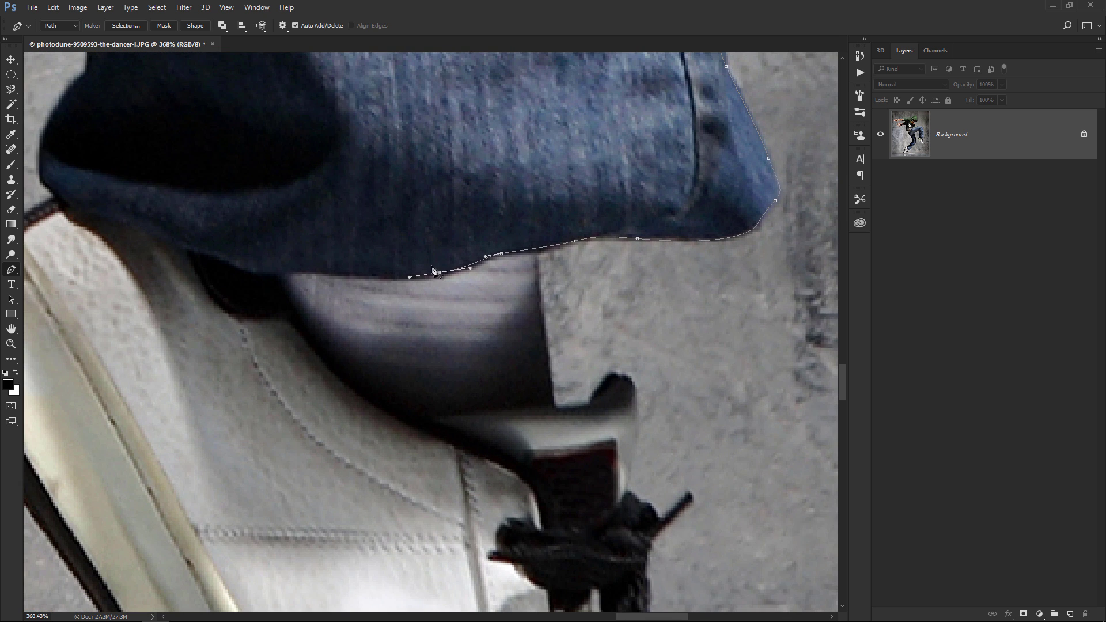
Trace the jeans hem above the shoe and up the leg's left edge
{"action": "left_click", "coordinate": [346, 274]}
{"action": "left_click", "coordinate": [321, 274]}
{"action": "left_click_drag", "start_coordinate": [286, 270], "coordinate": [263, 274]}
{"action": "left_click", "coordinate": [238, 266]}
{"action": "left_click", "coordinate": [174, 243]}
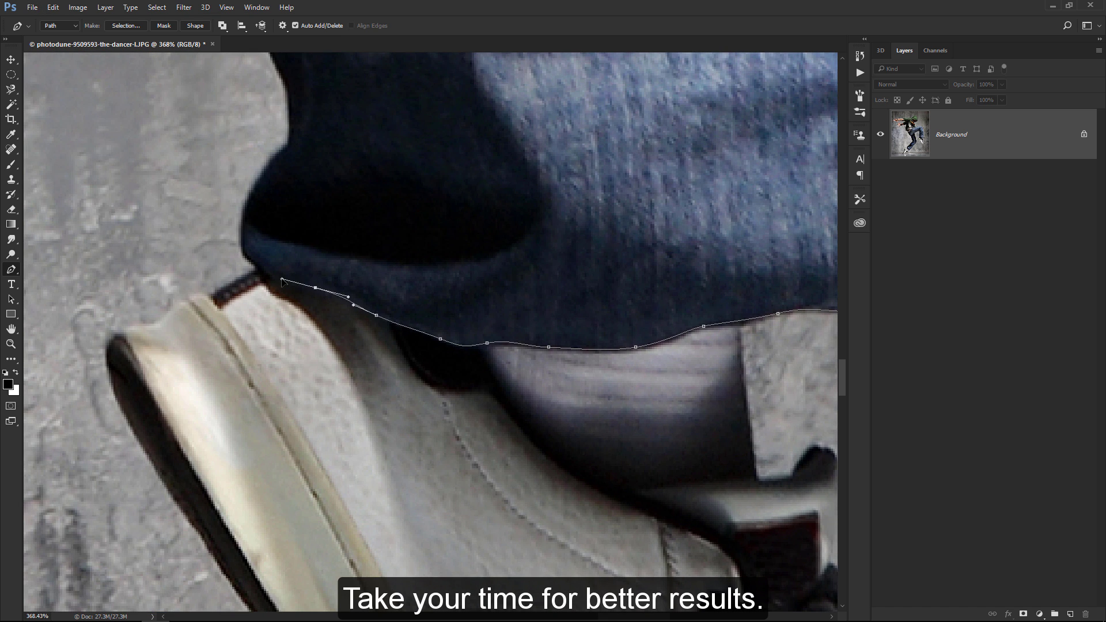
{"action": "left_click", "coordinate": [254, 187]}
{"action": "left_click_drag", "start_coordinate": [285, 148], "coordinate": [359, 363]}
{"action": "left_click", "coordinate": [333, 201]}
{"action": "left_click_drag", "start_coordinate": [345, 198], "coordinate": [345, 274]}
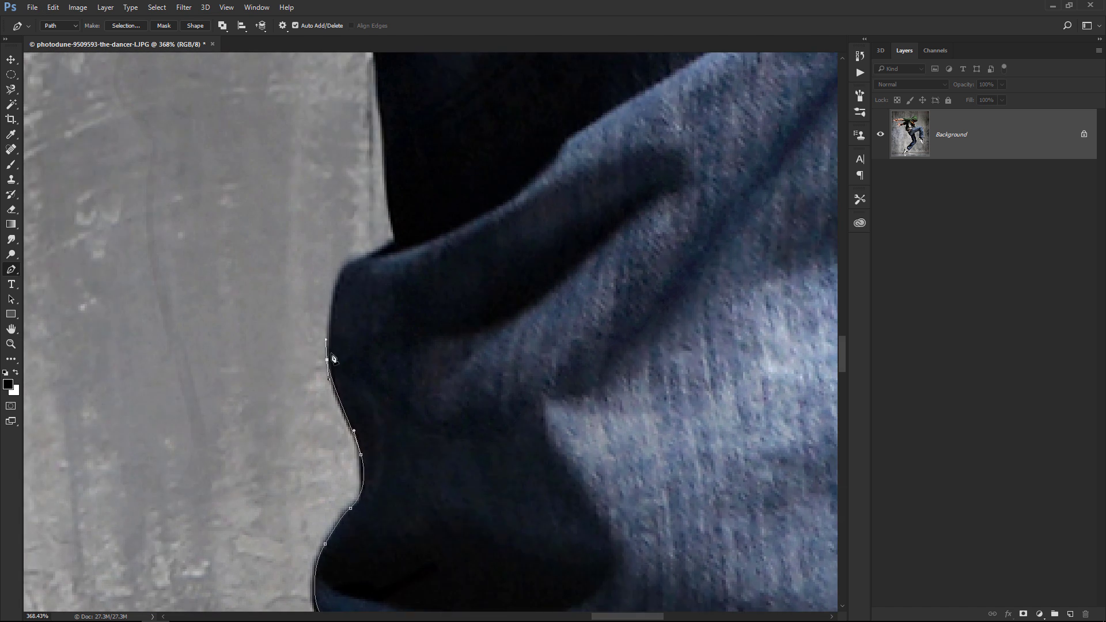
Trace the path with curves up the sock edge
{"action": "left_click", "coordinate": [340, 369]}
{"action": "left_click", "coordinate": [367, 336]}
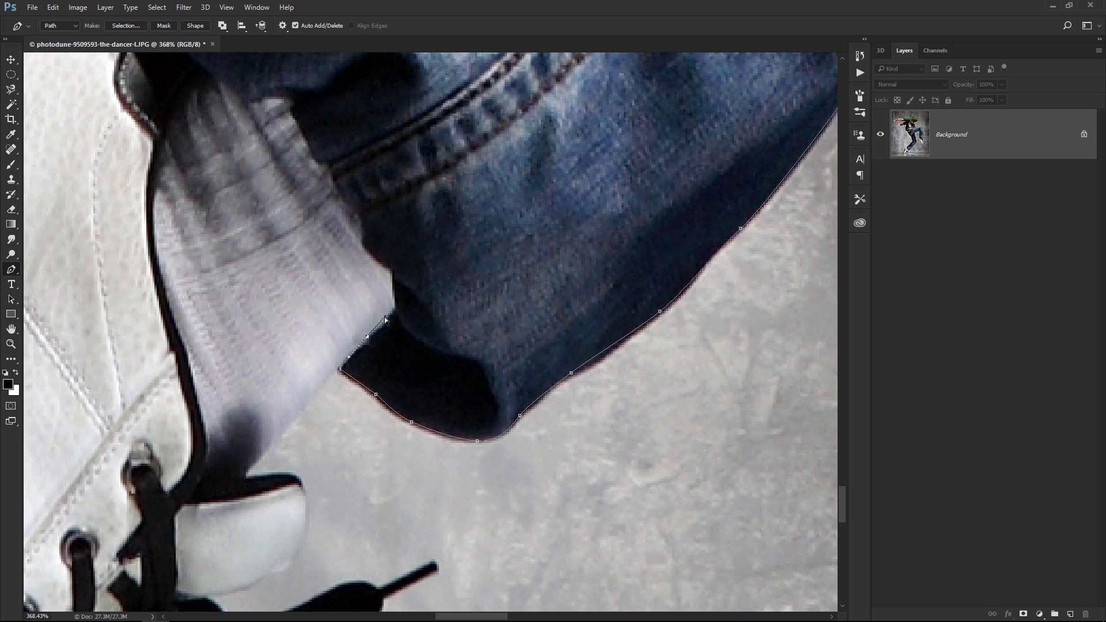
{"action": "left_click", "coordinate": [391, 312]}
{"action": "left_click_drag", "start_coordinate": [379, 260], "coordinate": [415, 394]}
{"action": "left_click", "coordinate": [413, 394]}
{"action": "left_click", "coordinate": [376, 319]}
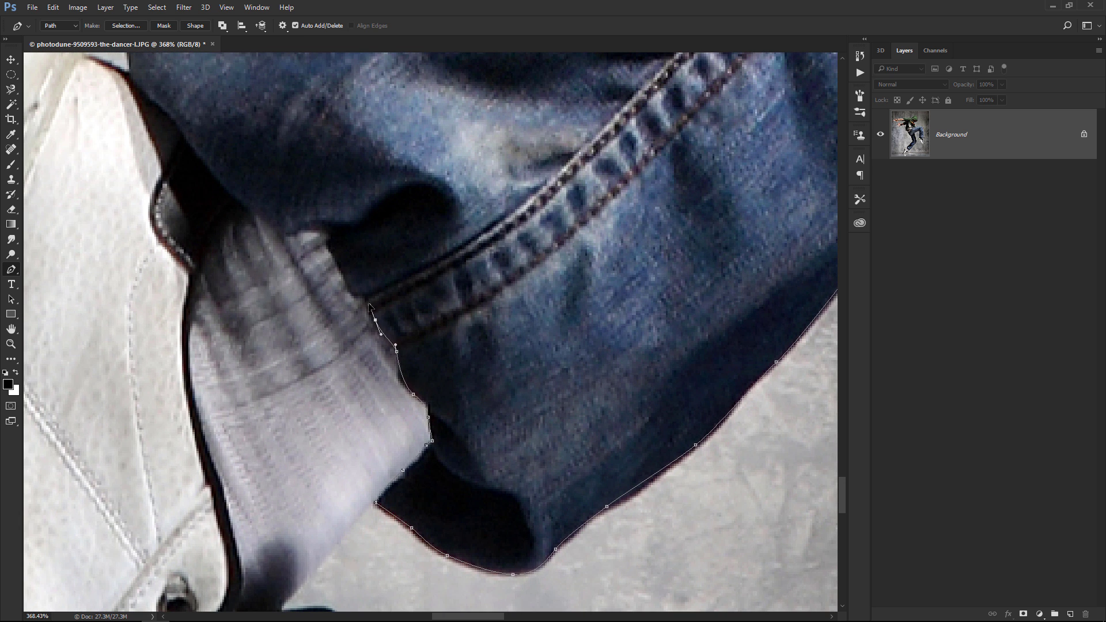
{"action": "left_click", "coordinate": [368, 299]}
{"action": "left_click", "coordinate": [350, 292]}
{"action": "mouse_move", "coordinate": [345, 271]}
{"action": "left_mouse_down"}
{"action": "mouse_move", "coordinate": [330, 247]}
{"action": "mouse_move", "coordinate": [378, 420]}
{"action": "left_mouse_up"}
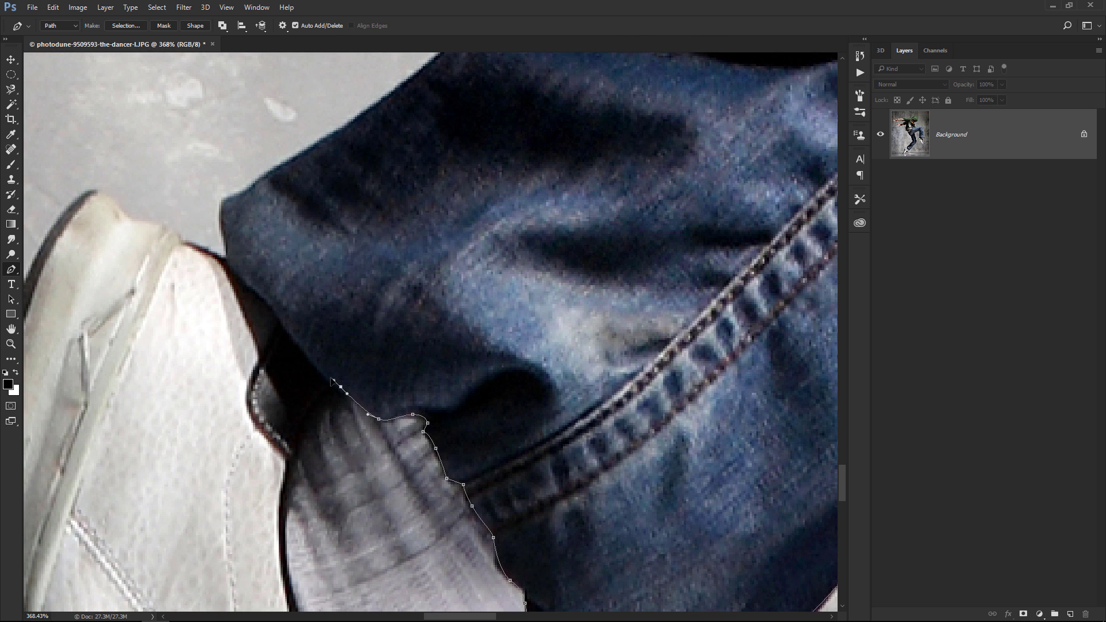
Trace the jeans edge beside the sock
{"action": "left_click", "coordinate": [341, 386]}
{"action": "left_click", "coordinate": [286, 324]}
{"action": "left_click", "coordinate": [245, 281]}
{"action": "left_click", "coordinate": [224, 236]}
{"action": "mouse_move", "coordinate": [220, 203]}
{"action": "left_mouse_down"}
{"action": "mouse_move", "coordinate": [241, 199]}
{"action": "mouse_move", "coordinate": [254, 288]}
{"action": "mouse_move", "coordinate": [477, 388]}
{"action": "left_mouse_up"}
Trace up the green sleeve's edge to where the arm meets the sleeve
{"action": "left_click", "coordinate": [539, 446]}
{"action": "left_click_drag", "start_coordinate": [388, 236], "coordinate": [380, 226]}
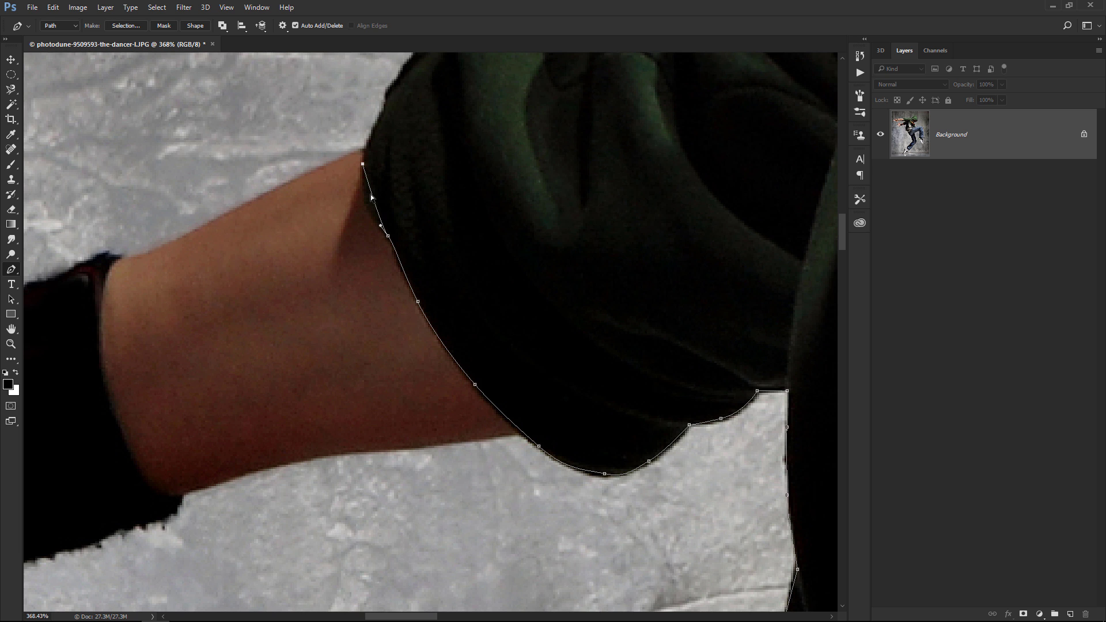
{"action": "left_click", "coordinate": [363, 163]}
{"action": "left_click", "coordinate": [375, 125]}
{"action": "left_click", "coordinate": [383, 106]}
{"action": "left_click", "coordinate": [393, 83]}
{"action": "mouse_move", "coordinate": [408, 68]}
{"action": "left_mouse_down"}
{"action": "mouse_move", "coordinate": [396, 253]}
{"action": "mouse_move", "coordinate": [519, 86]}
{"action": "left_mouse_up"}
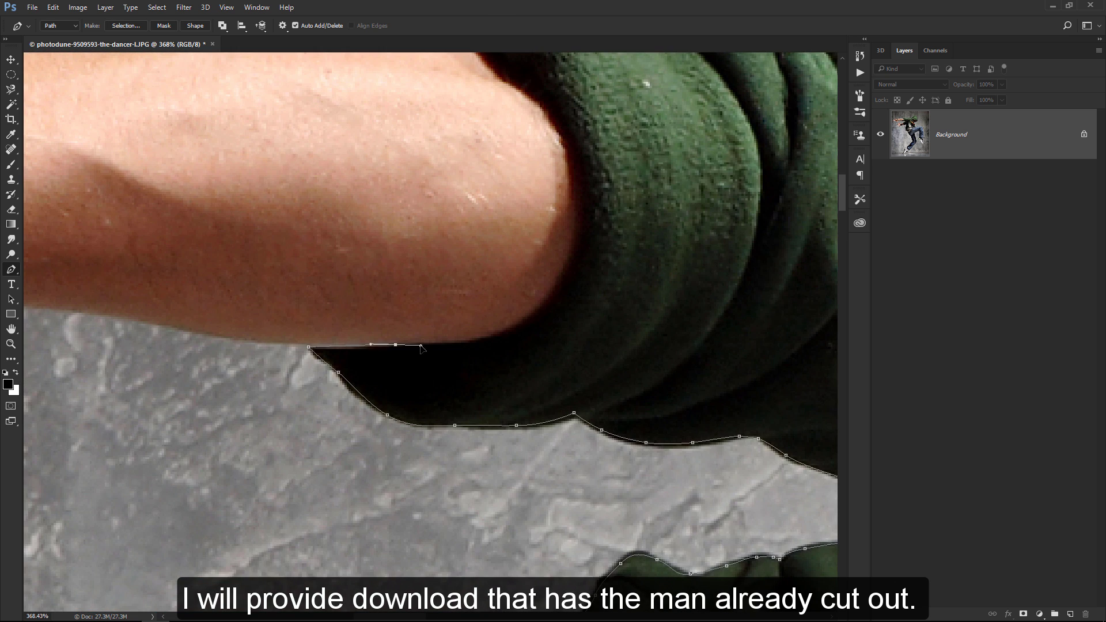
{"action": "mouse_move", "coordinate": [507, 322]}
{"action": "left_mouse_down"}
{"action": "mouse_move", "coordinate": [518, 230]}
{"action": "mouse_move", "coordinate": [580, 208]}
{"action": "mouse_move", "coordinate": [494, 422]}
{"action": "left_mouse_up"}
{"action": "left_click", "coordinate": [577, 271]}
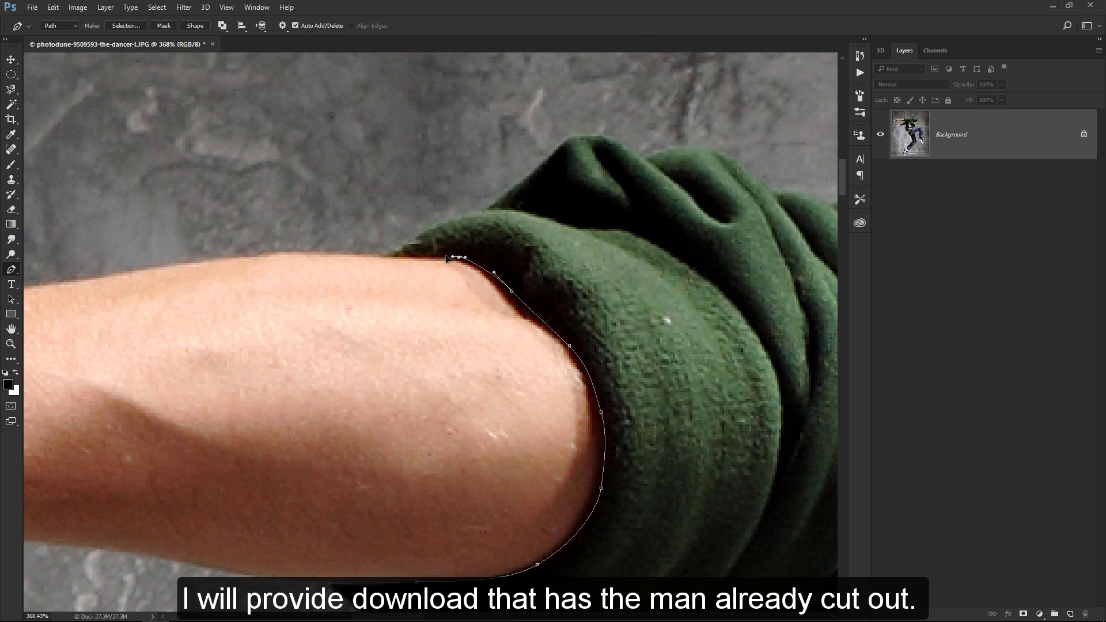
Finish the path along the sleeve's upper edge, fitting the curve to the hood top
{"action": "left_click", "coordinate": [373, 282]}
{"action": "left_click", "coordinate": [436, 235]}
{"action": "left_click", "coordinate": [466, 210]}
{"action": "left_click_drag", "start_coordinate": [497, 212], "coordinate": [526, 266]}
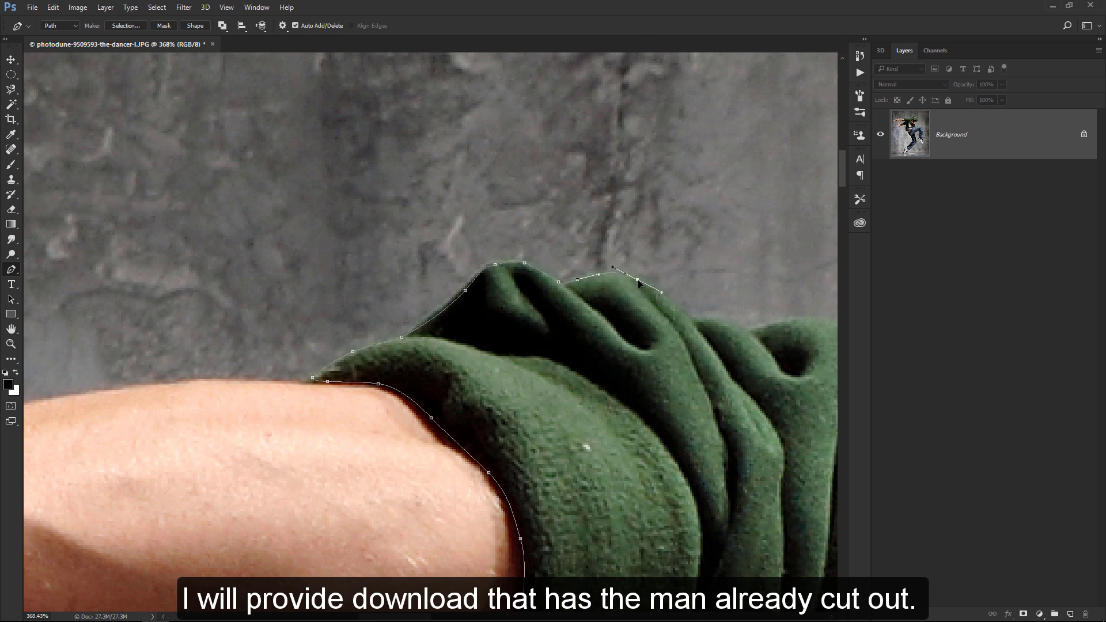
{"action": "left_click_drag", "start_coordinate": [633, 279], "coordinate": [448, 219]}
{"action": "left_click_drag", "start_coordinate": [521, 206], "coordinate": [537, 211]}
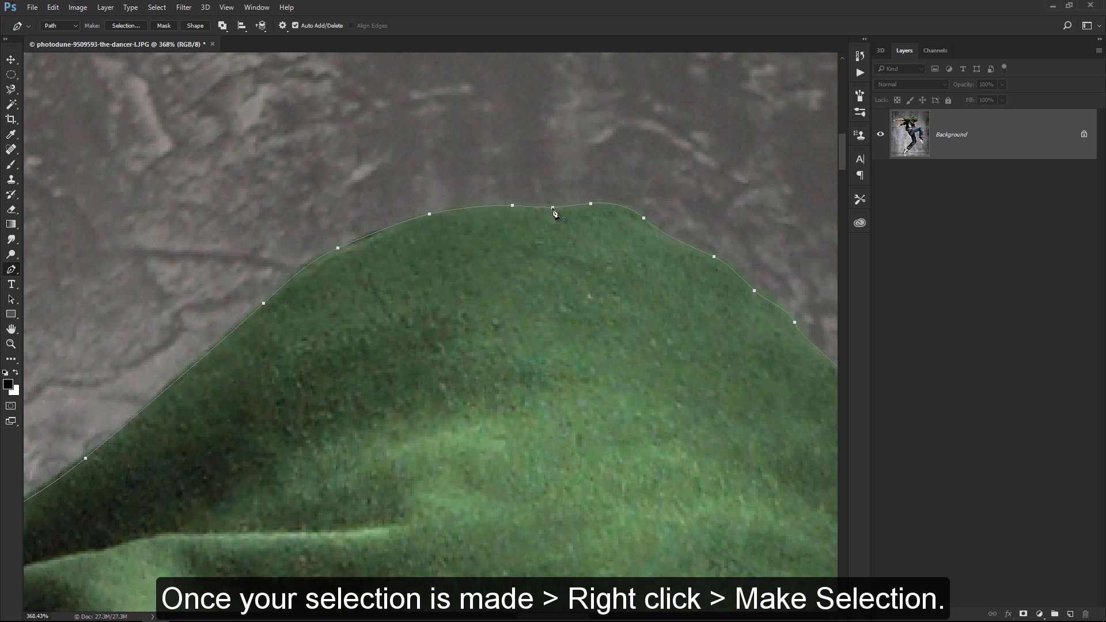
Turn the path into a 0 px feather selection and add a layer mask to Layer 0
{"action": "right_click", "coordinate": [427, 257]}
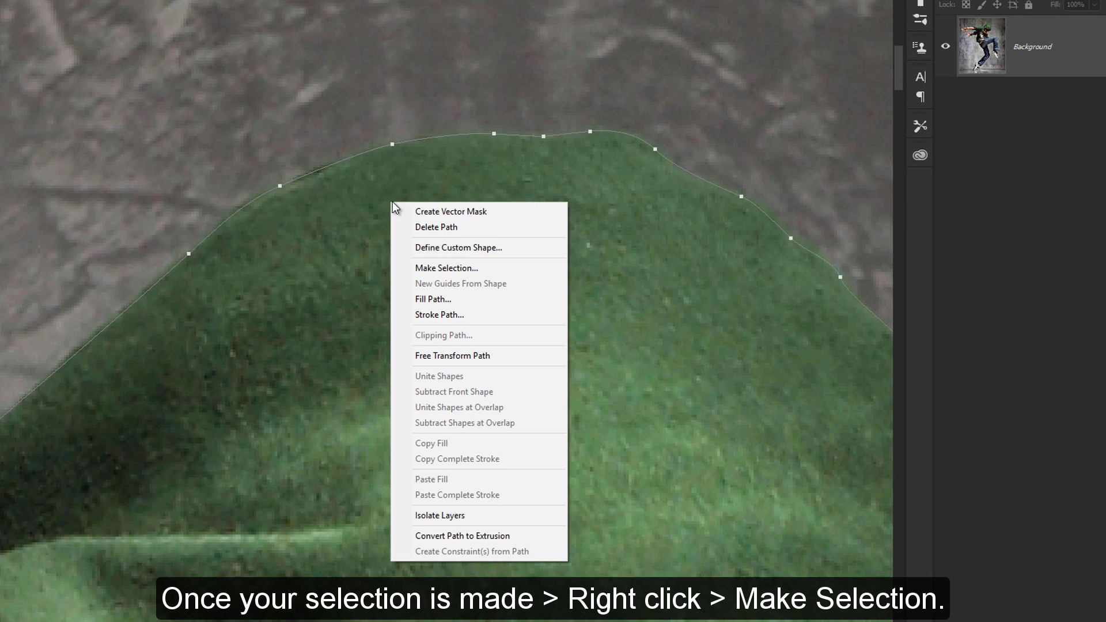
{"action": "left_click", "coordinate": [408, 268]}
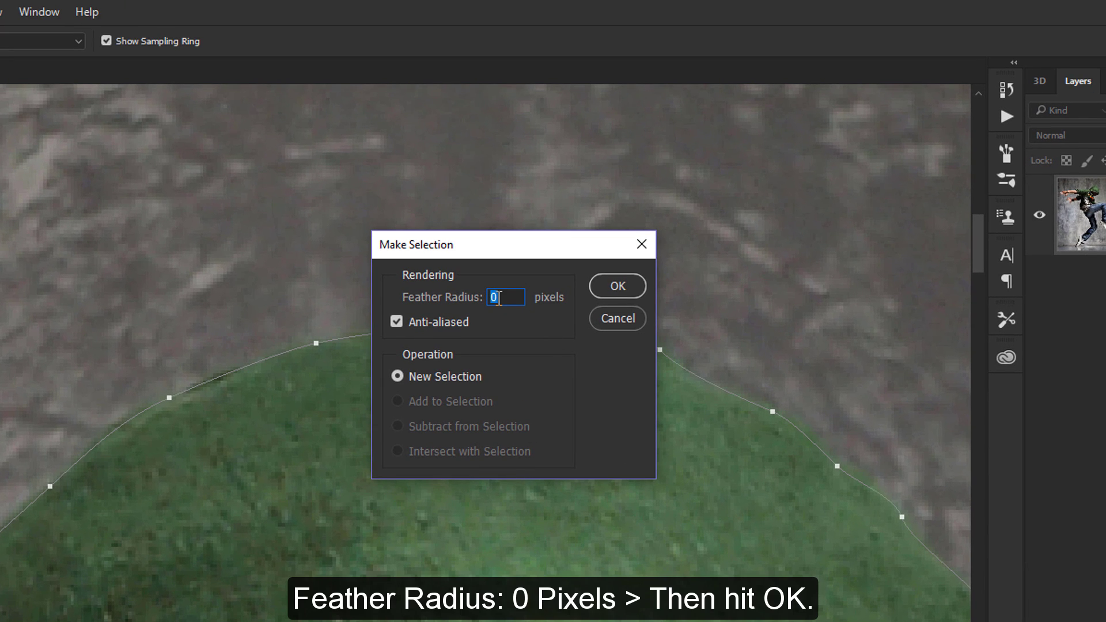
{"action": "left_click", "coordinate": [603, 293]}
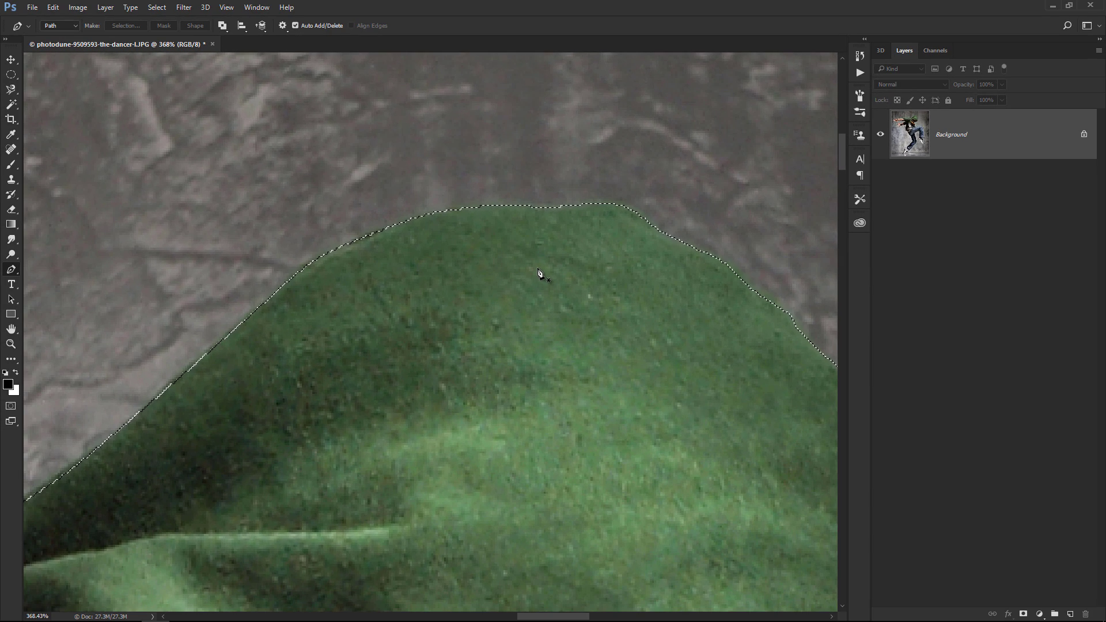
{"action": "key", "text": "ctrl+0"}
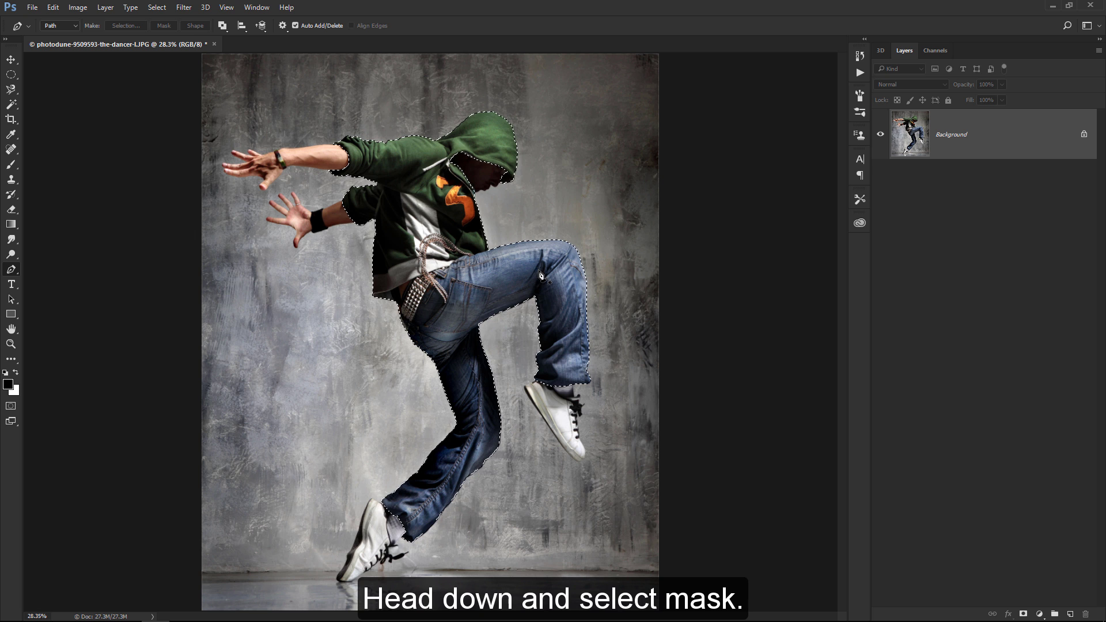
{"action": "left_click", "coordinate": [1025, 614]}
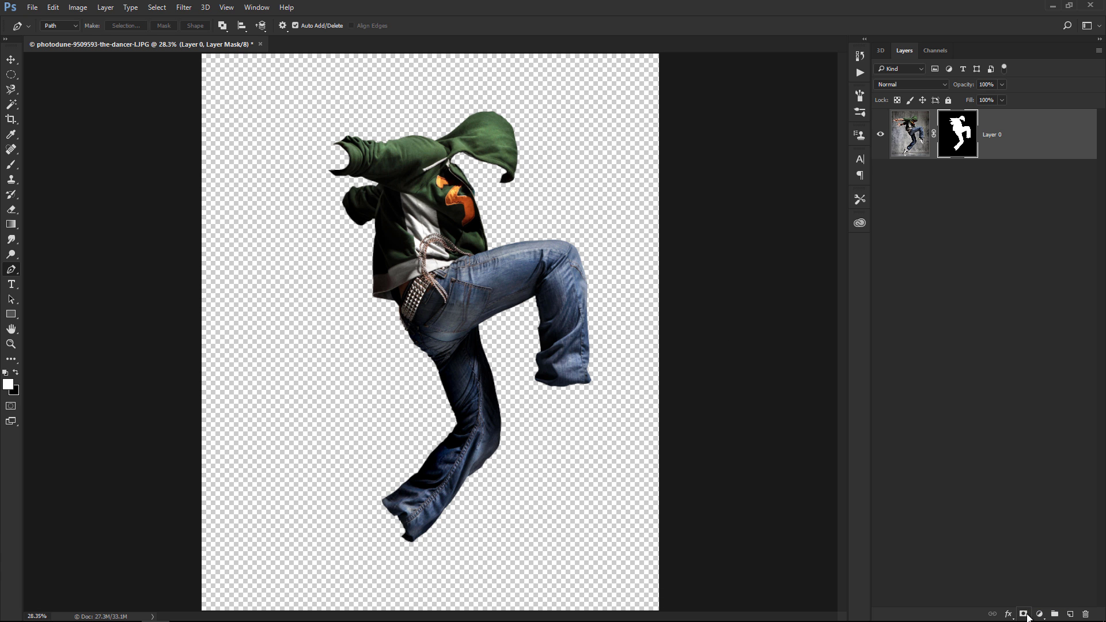
{"action": "key", "text": "ctrl+2"}
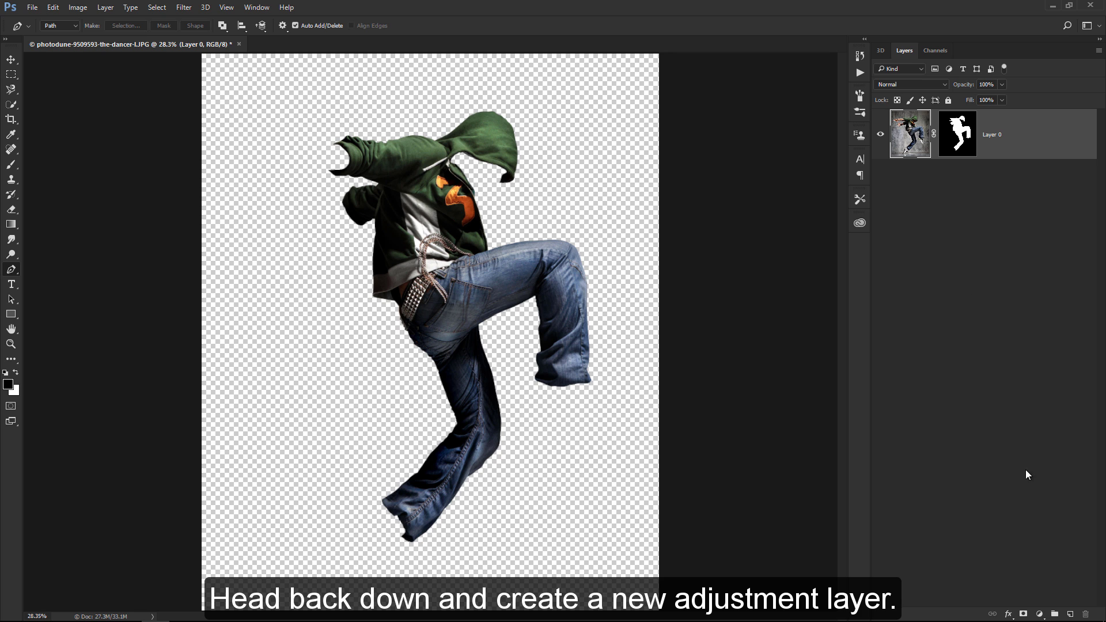
Add a #000000 Solid Color fill layer and move Color Fill 1 below Layer 0
{"action": "left_click", "coordinate": [1039, 614]}
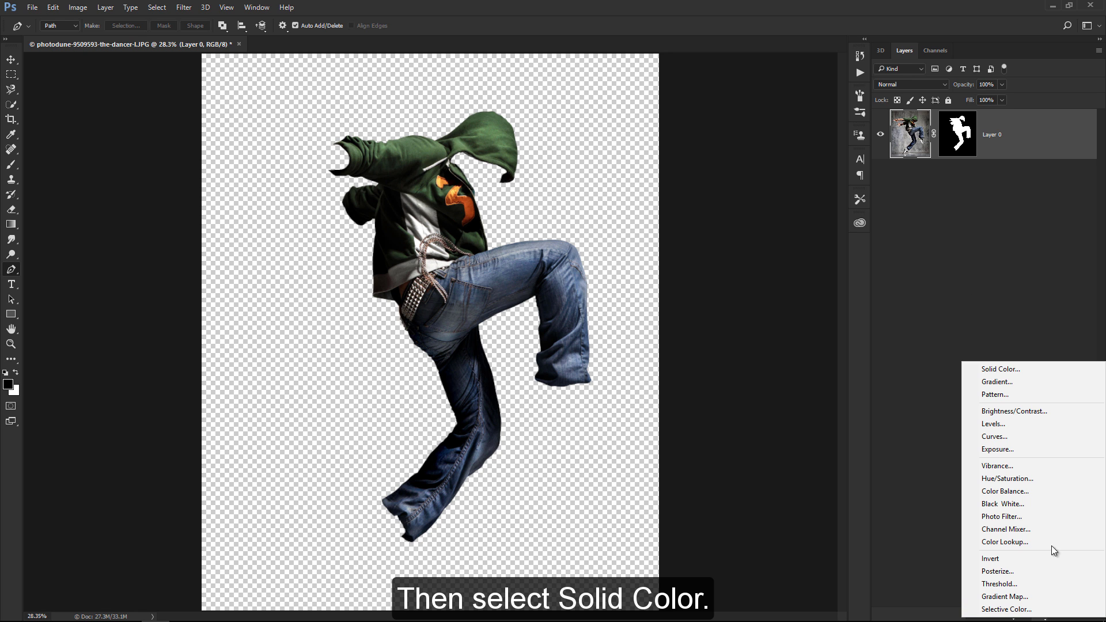
{"action": "left_click", "coordinate": [1042, 370]}
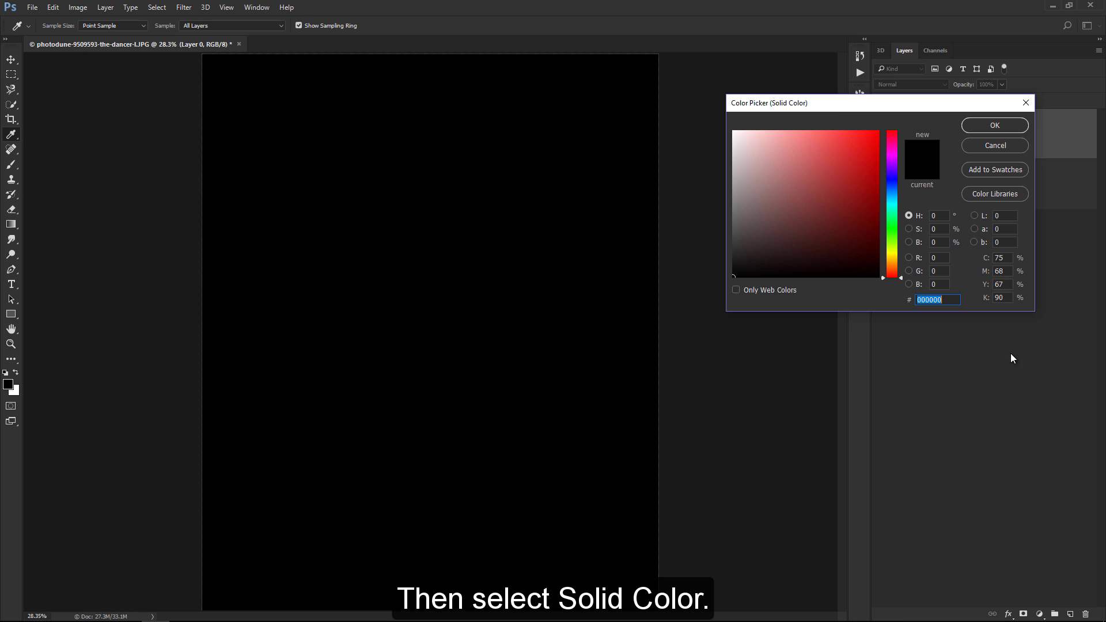
{"action": "left_click", "coordinate": [751, 209]}
{"action": "left_click_drag", "start_coordinate": [751, 209], "coordinate": [719, 286]}
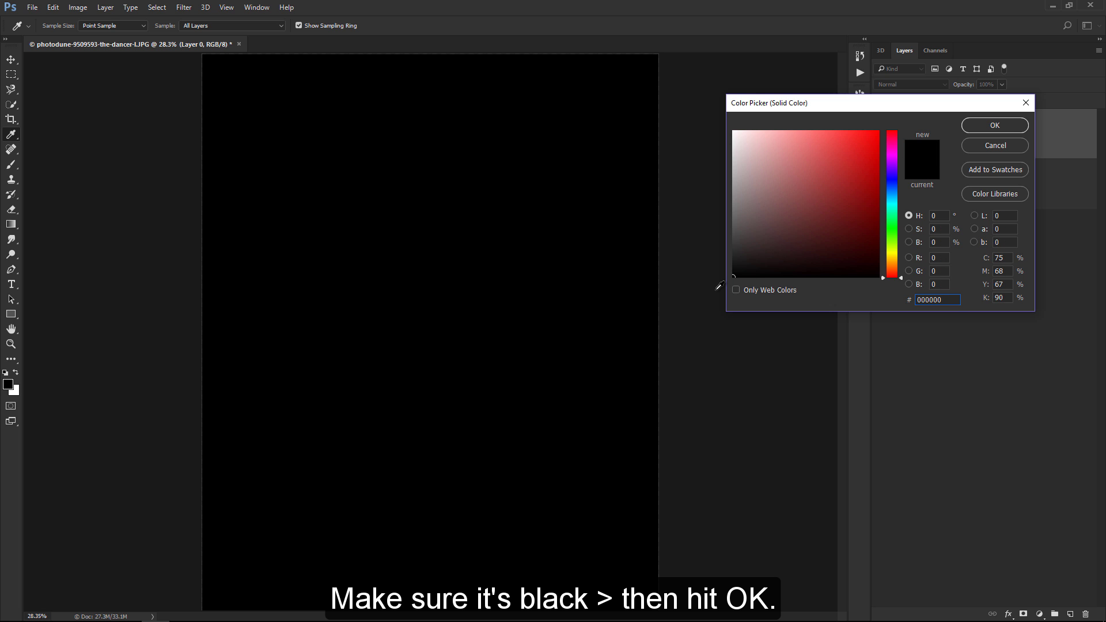
{"action": "left_click", "coordinate": [995, 125]}
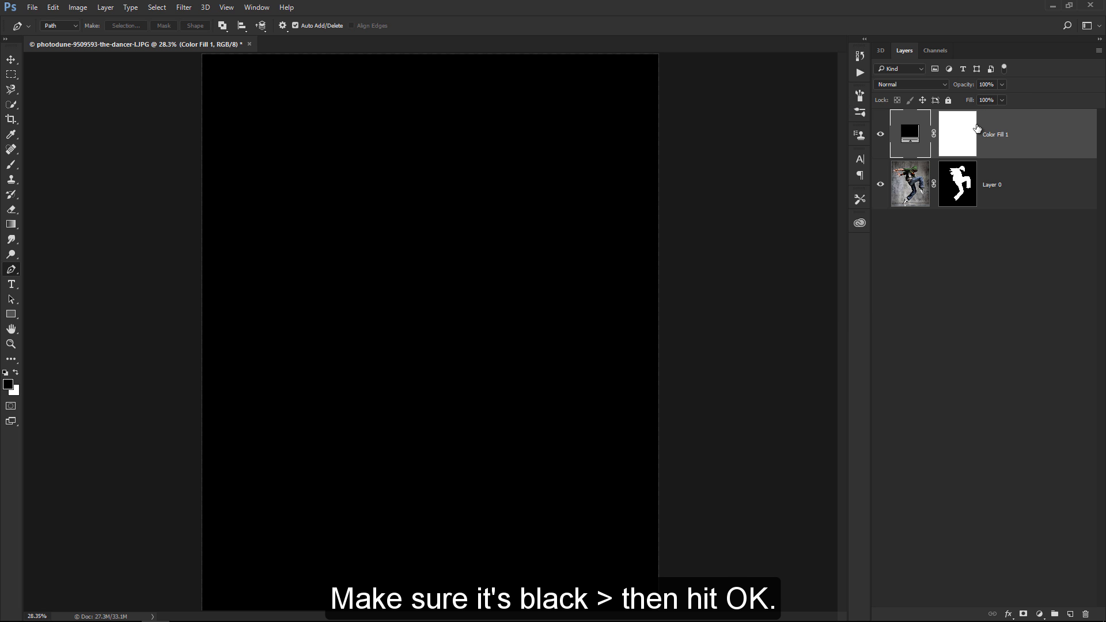
{"action": "left_click_drag", "start_coordinate": [1003, 134], "coordinate": [1003, 261]}
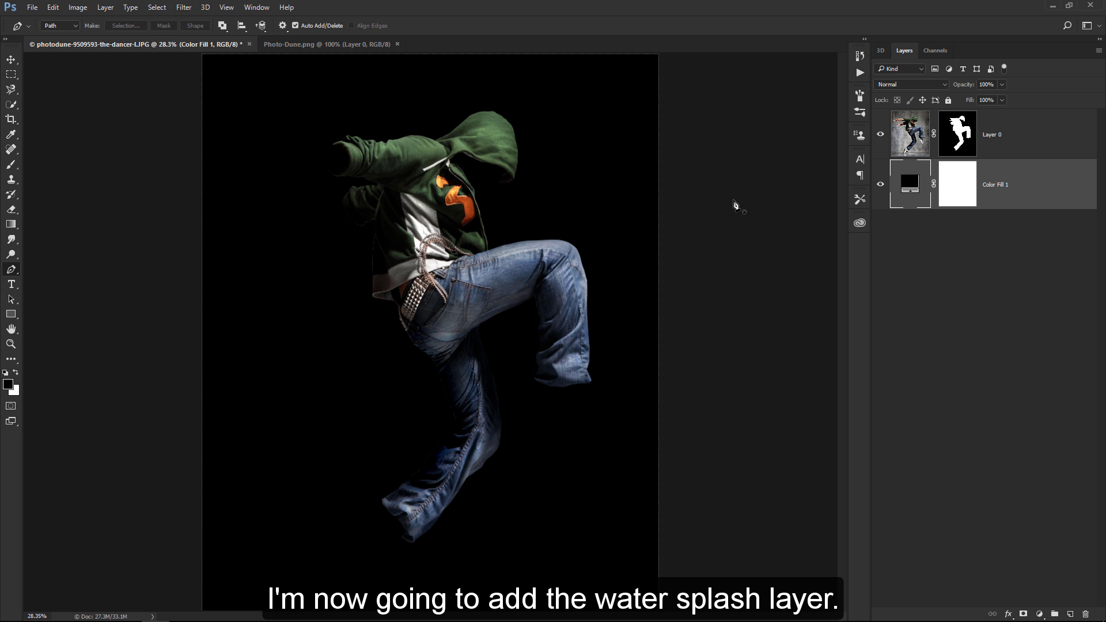
Desaturate the Photo-Dune.png splash and drag it into the dancer document as Layer 1
{"action": "left_click", "coordinate": [381, 43]}
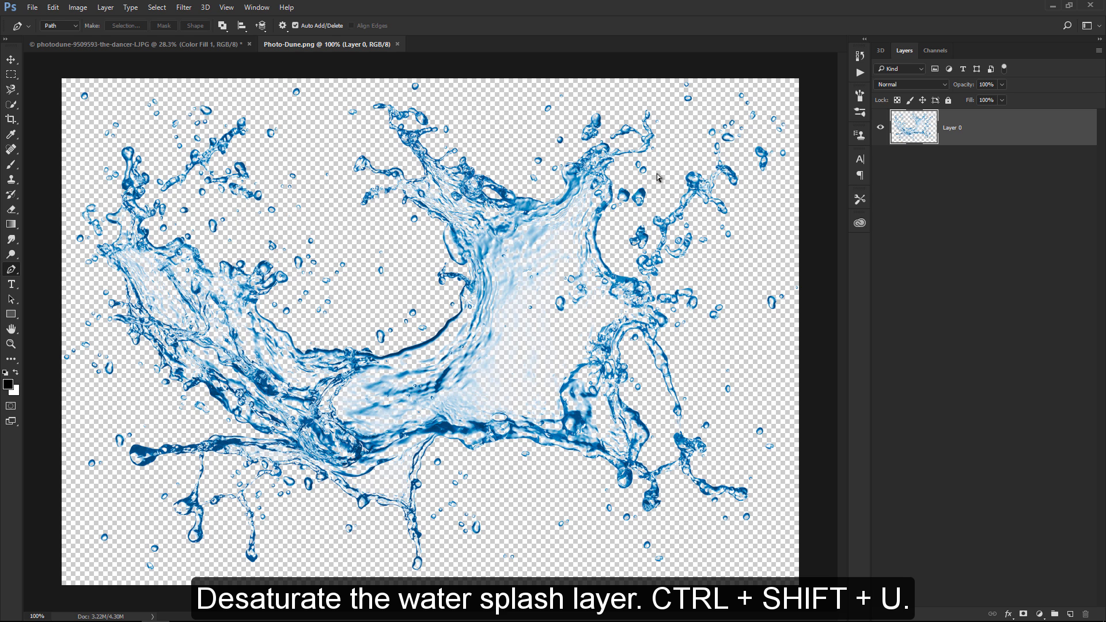
{"action": "key", "text": "ctrl+shift+u"}
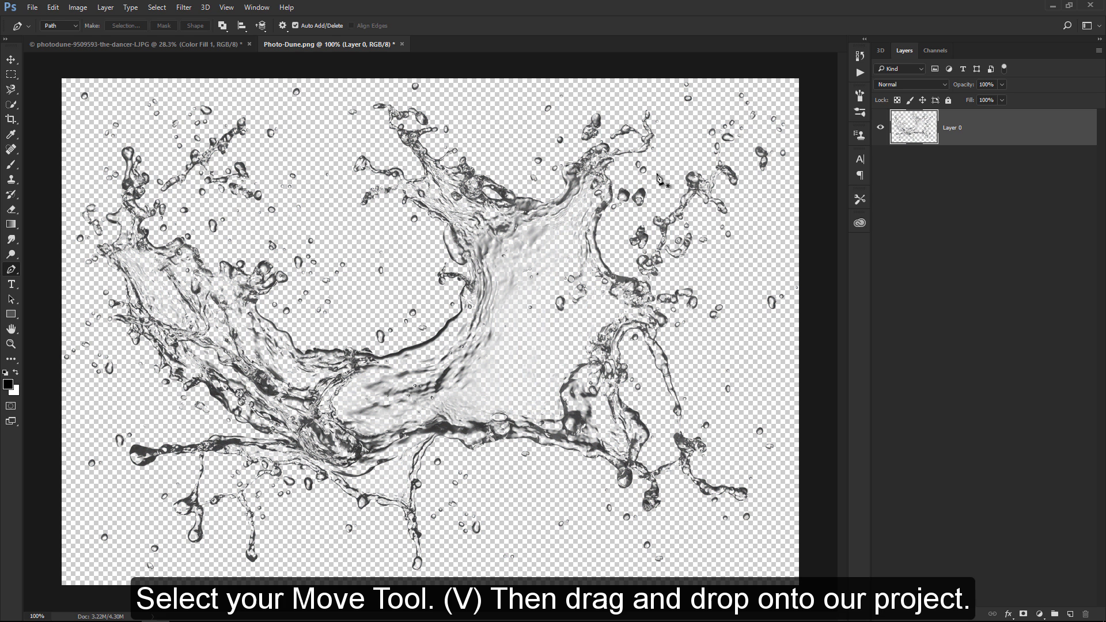
{"action": "key", "text": "v"}
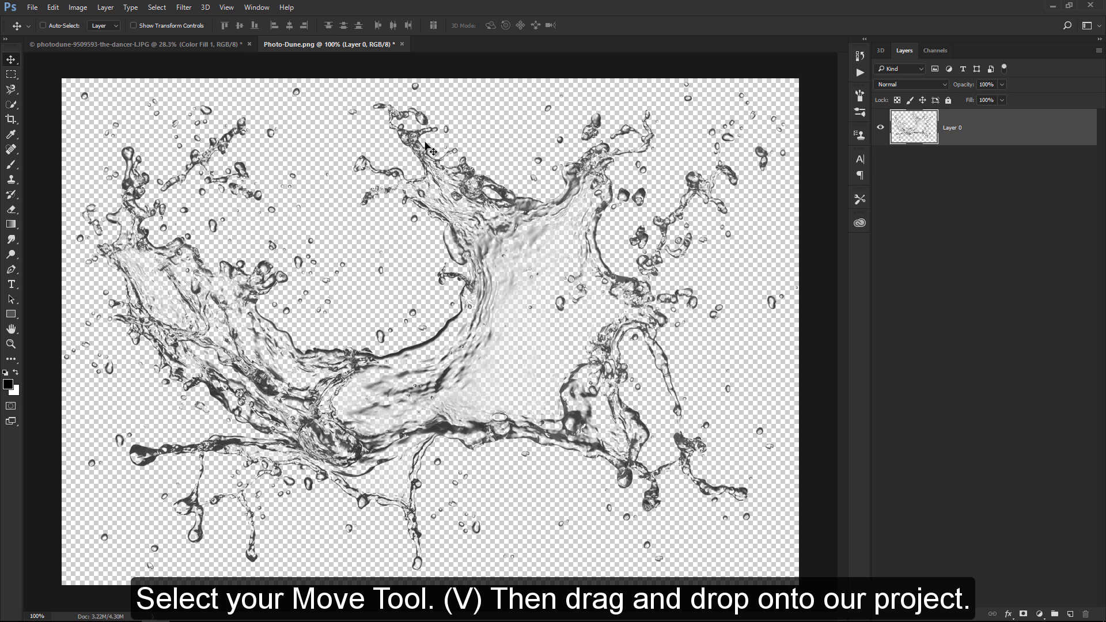
{"action": "mouse_move", "coordinate": [287, 166]}
{"action": "left_mouse_down"}
{"action": "mouse_move", "coordinate": [366, 255]}
{"action": "mouse_move", "coordinate": [408, 280]}
{"action": "left_mouse_up"}
{"action": "type", "text": "WATER SPLAS"}
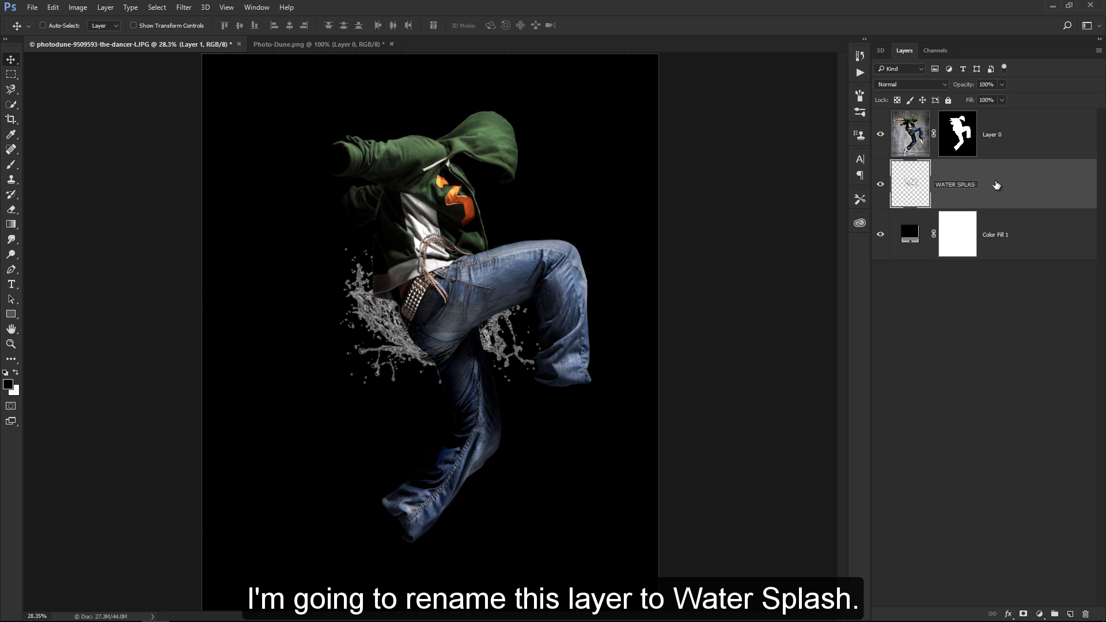
Name the layer WATER SPLASH, convert it to a Smart Object and move it over the hood
{"action": "type", "text": "H"}
{"action": "key", "text": "Return"}
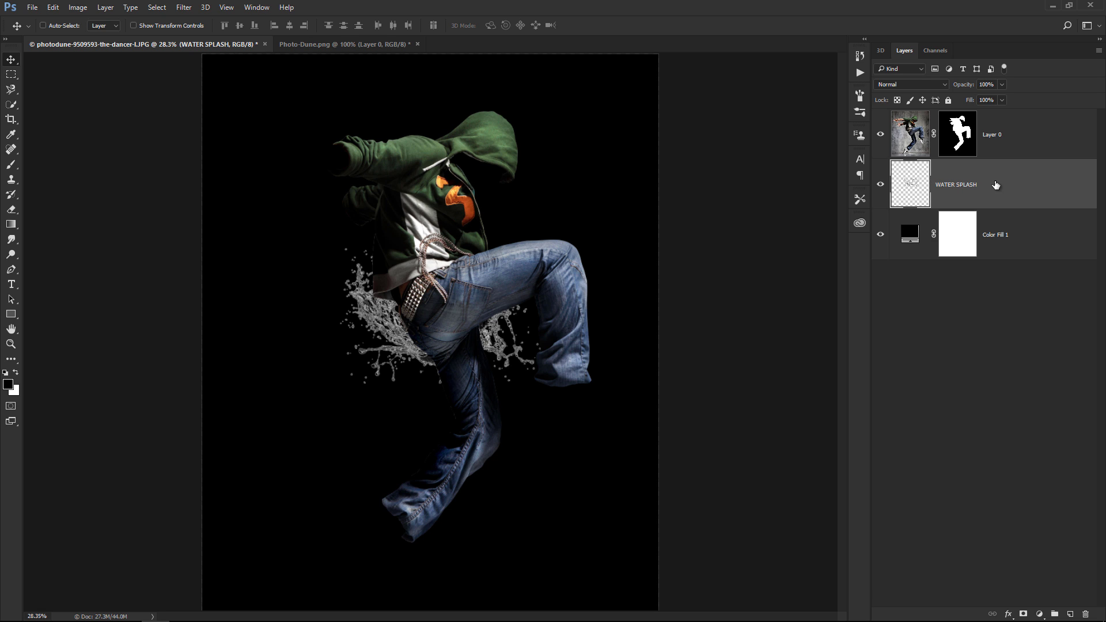
{"action": "right_click", "coordinate": [996, 184]}
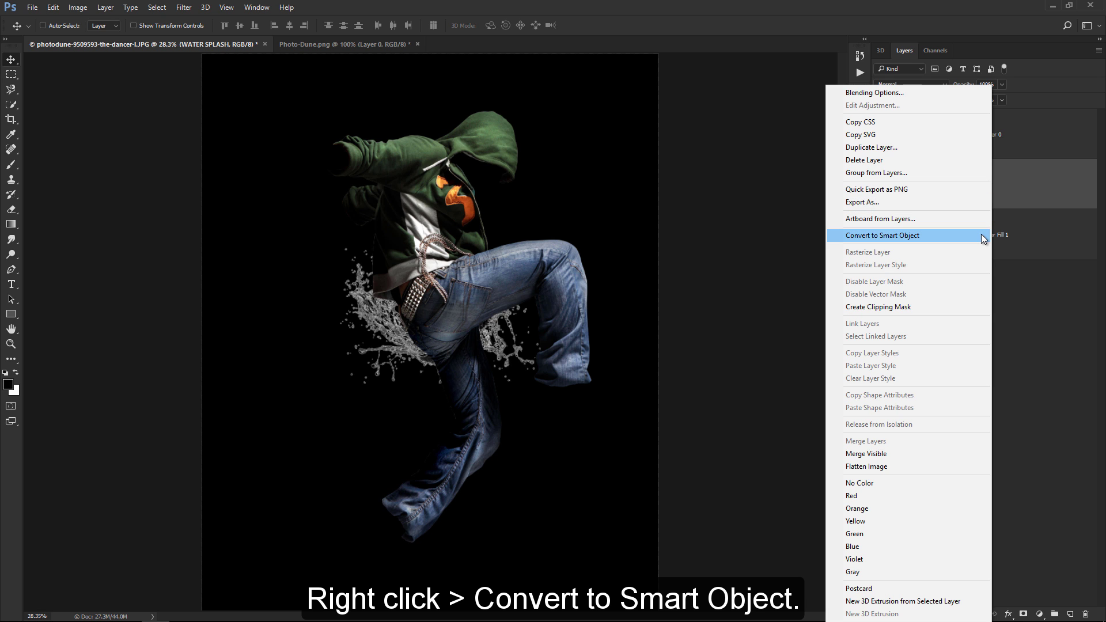
{"action": "left_click", "coordinate": [983, 237]}
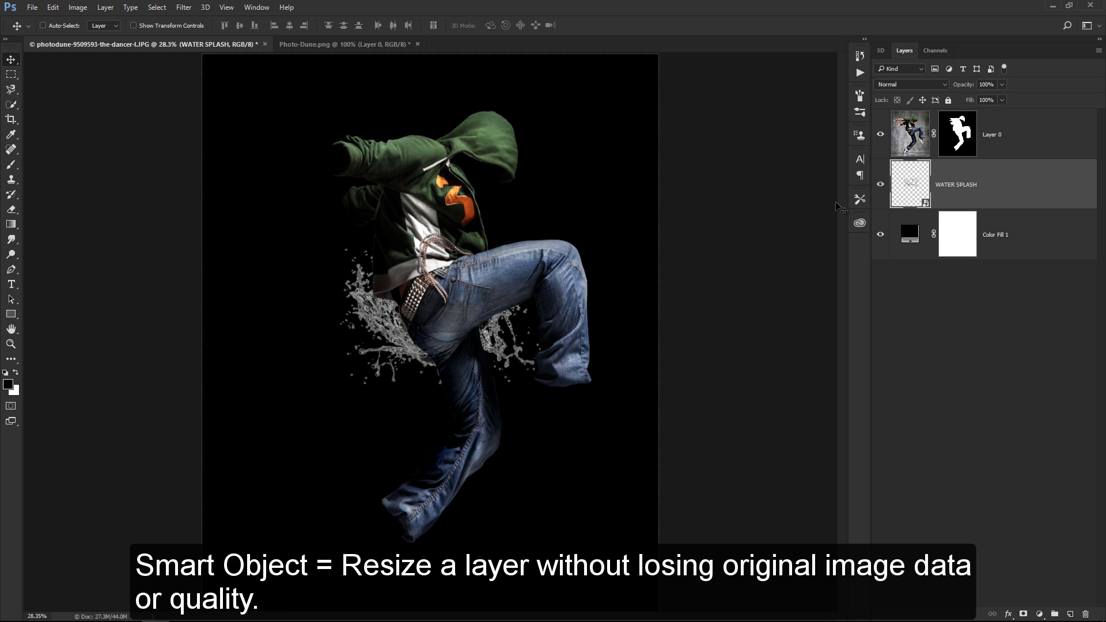
{"action": "mouse_move", "coordinate": [396, 296]}
{"action": "left_mouse_down"}
{"action": "mouse_move", "coordinate": [350, 219]}
{"action": "mouse_move", "coordinate": [450, 159]}
{"action": "mouse_move", "coordinate": [416, 137]}
{"action": "left_mouse_up"}
Rotate the splash and scale it to about 70% around the hood, then duplicate the layer
{"action": "key", "text": "ctrl+t"}
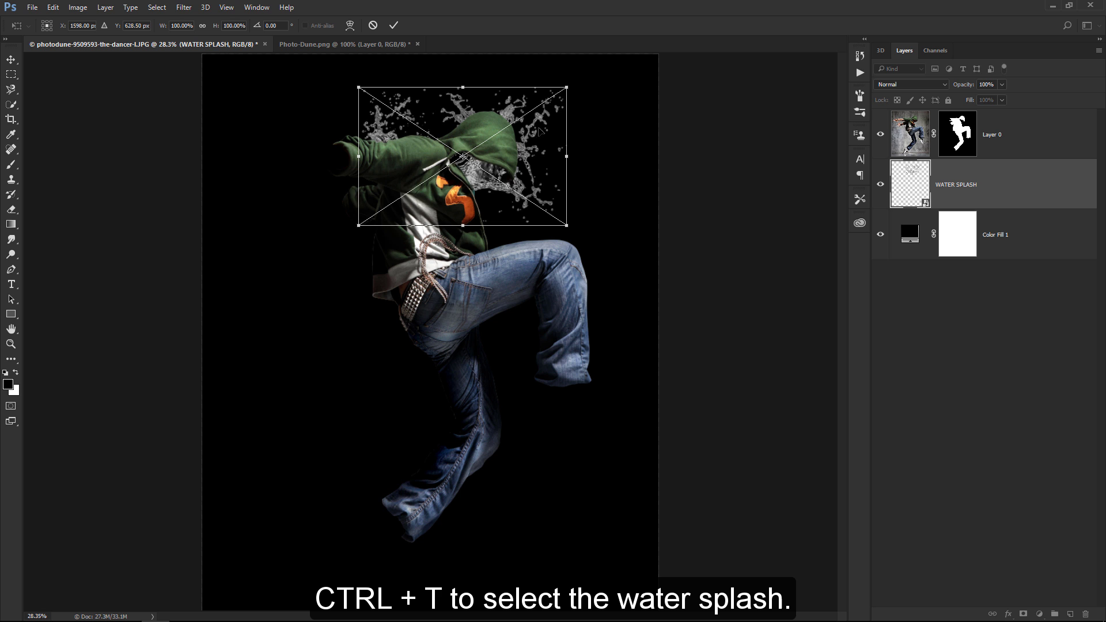
{"action": "left_click_drag", "start_coordinate": [605, 125], "coordinate": [586, 199]}
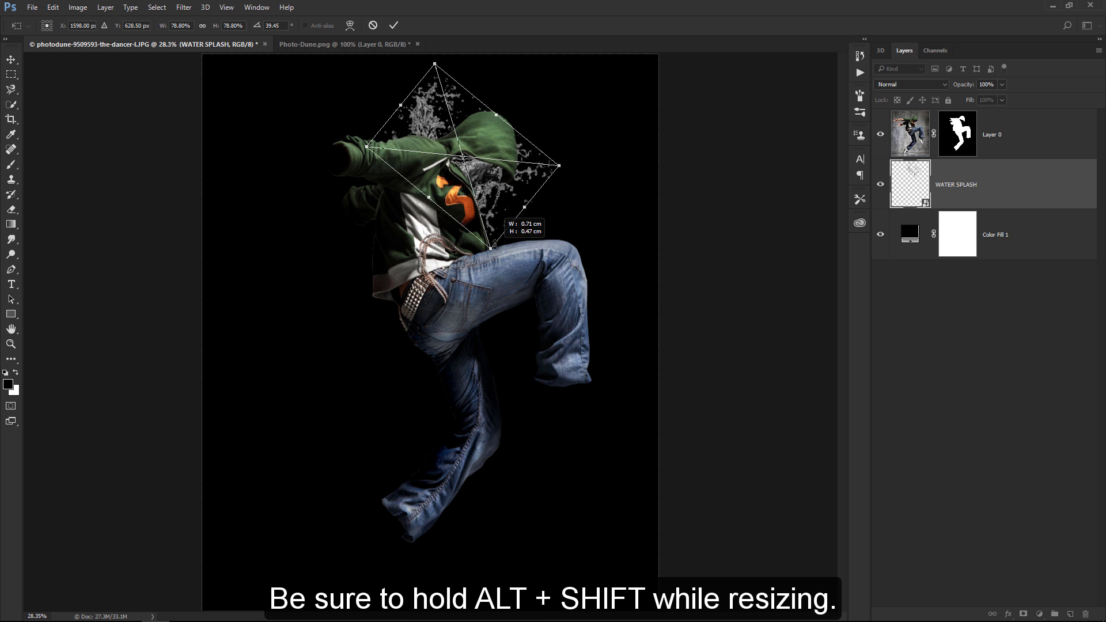
{"action": "left_click_drag", "start_coordinate": [498, 272], "coordinate": [493, 236]}
{"action": "left_click_drag", "start_coordinate": [506, 181], "coordinate": [507, 185]}
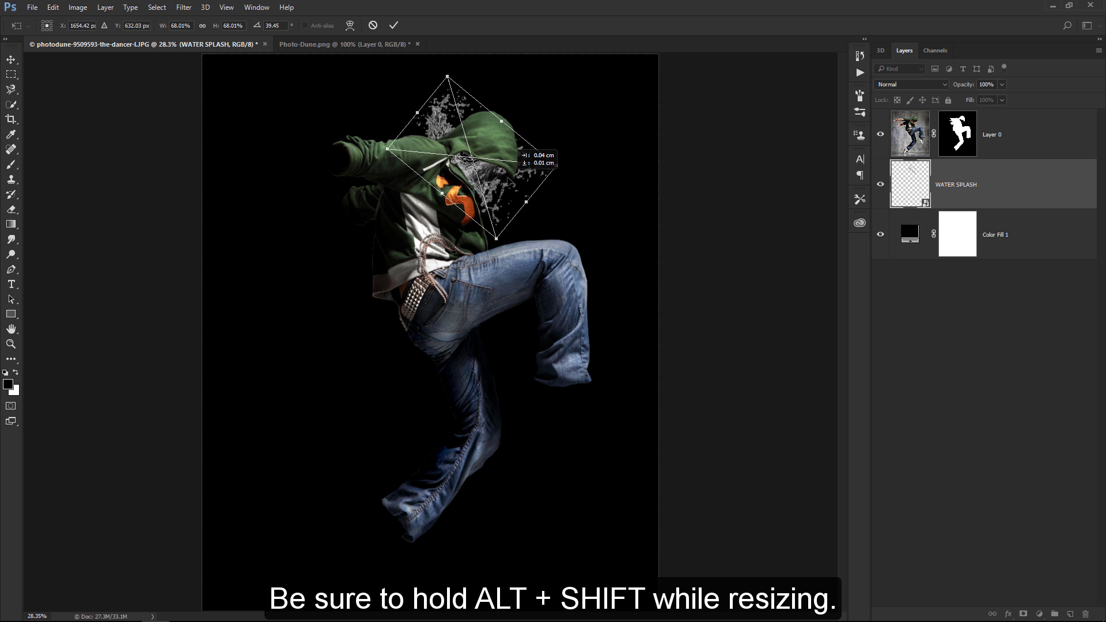
{"action": "left_click_drag", "start_coordinate": [576, 132], "coordinate": [583, 144]}
{"action": "left_click_drag", "start_coordinate": [482, 245], "coordinate": [489, 242]}
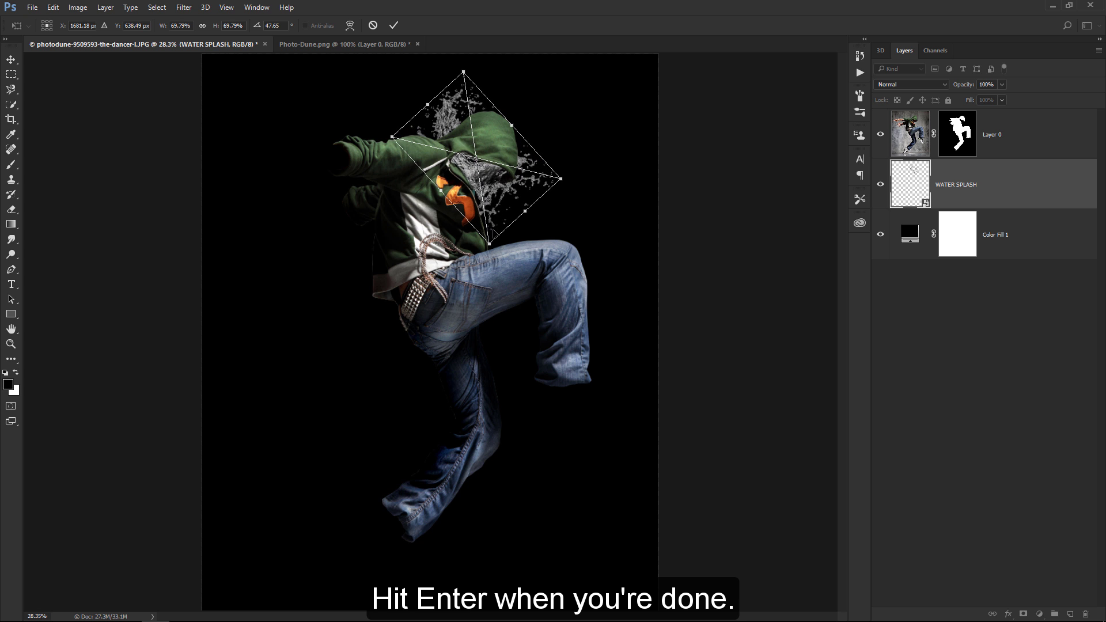
{"action": "key", "text": "Return"}
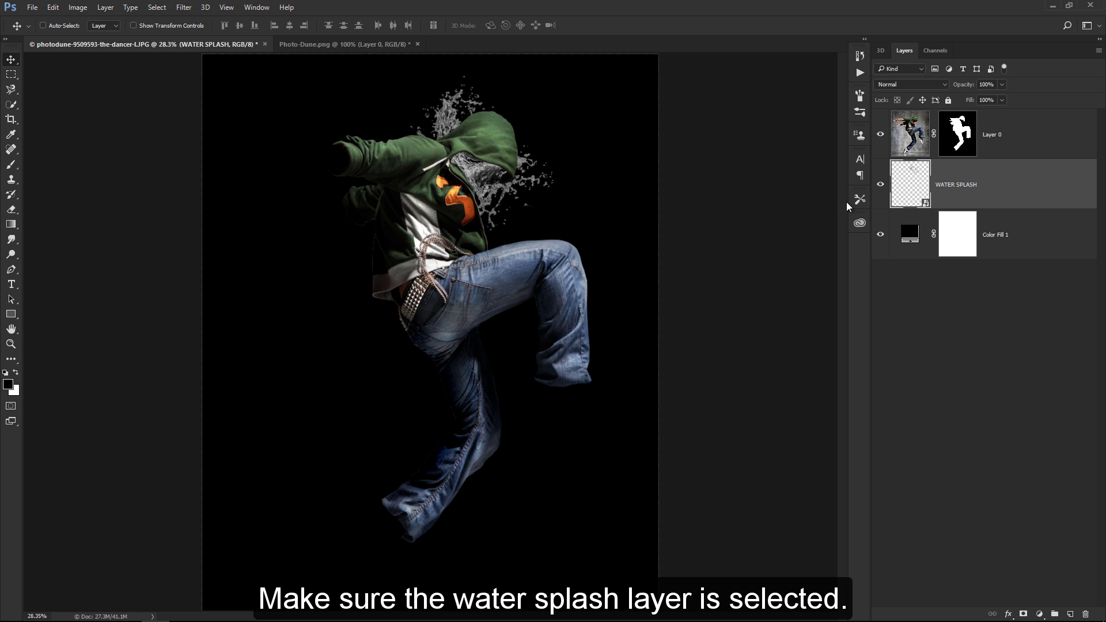
{"action": "key", "text": "ctrl+j"}
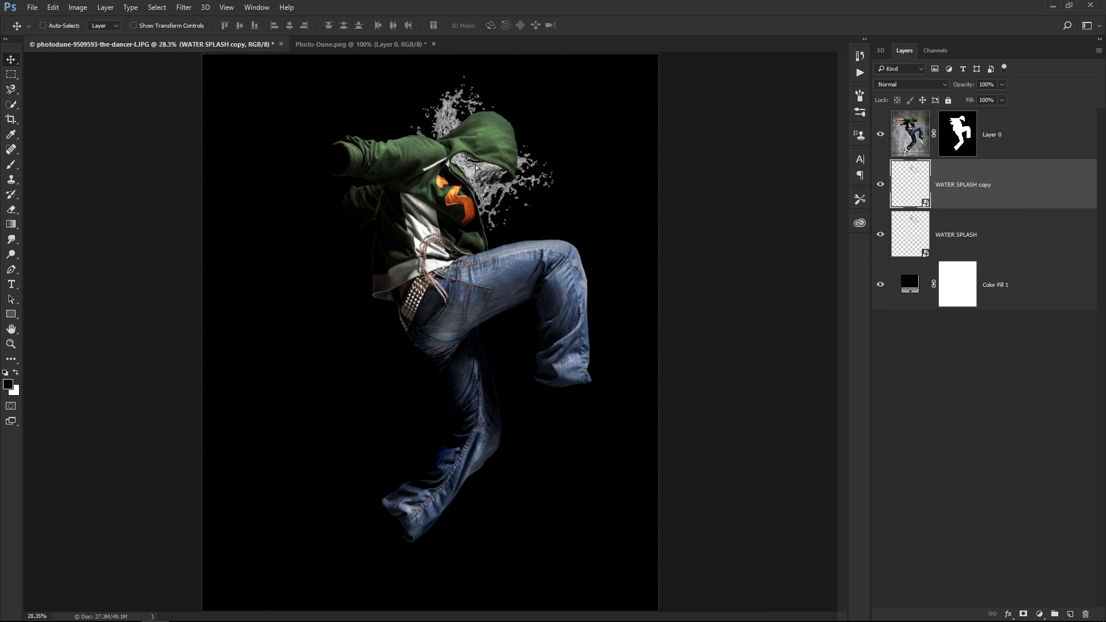
Place WATER SPLASH copy over the arm, rotated about -8.6° and scaled to about 79%
{"action": "left_click_drag", "start_coordinate": [475, 167], "coordinate": [378, 171]}
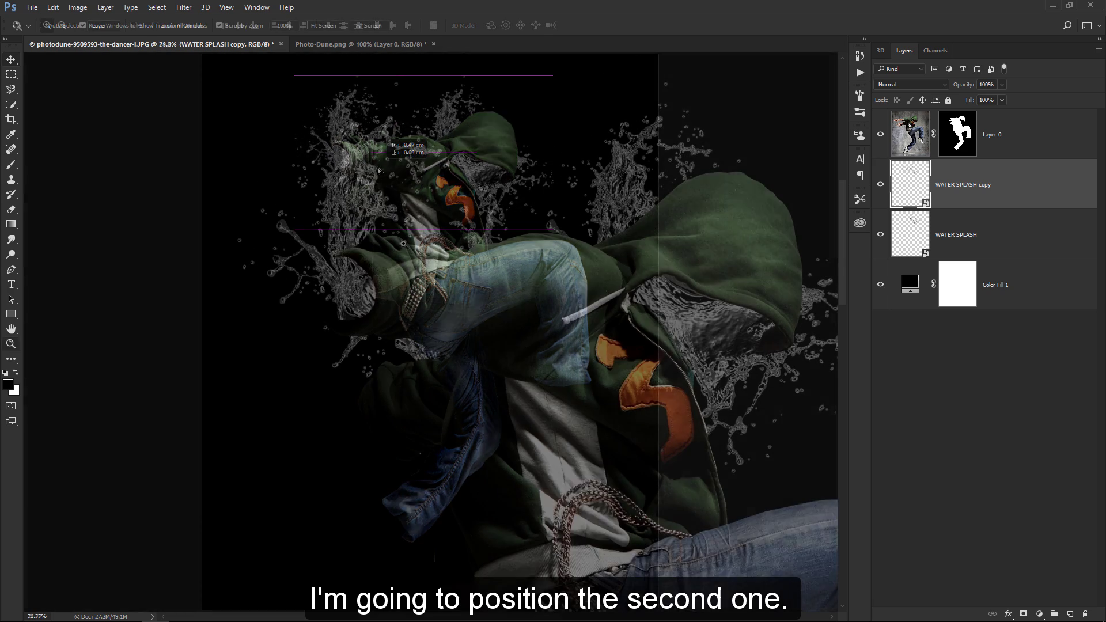
{"action": "key", "text": "ctrl+t"}
{"action": "mouse_move", "coordinate": [202, 253]}
{"action": "left_mouse_down"}
{"action": "mouse_move", "coordinate": [267, 359]}
{"action": "mouse_move", "coordinate": [356, 448]}
{"action": "left_mouse_up"}
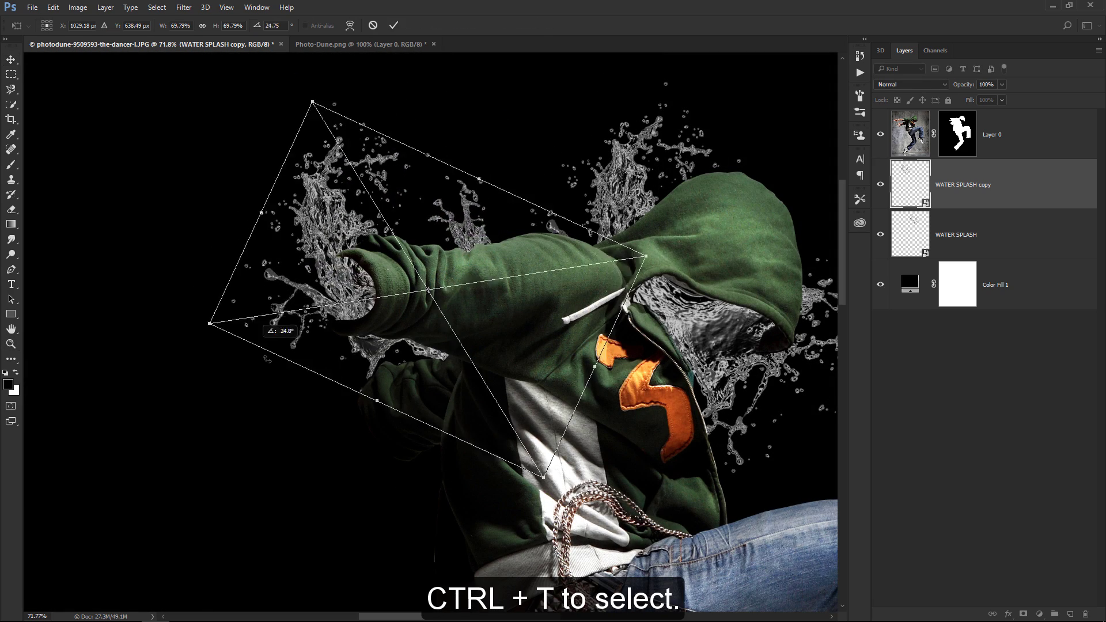
{"action": "mouse_move", "coordinate": [482, 263]}
{"action": "left_mouse_down"}
{"action": "mouse_move", "coordinate": [457, 212]}
{"action": "mouse_move", "coordinate": [422, 205]}
{"action": "left_mouse_up"}
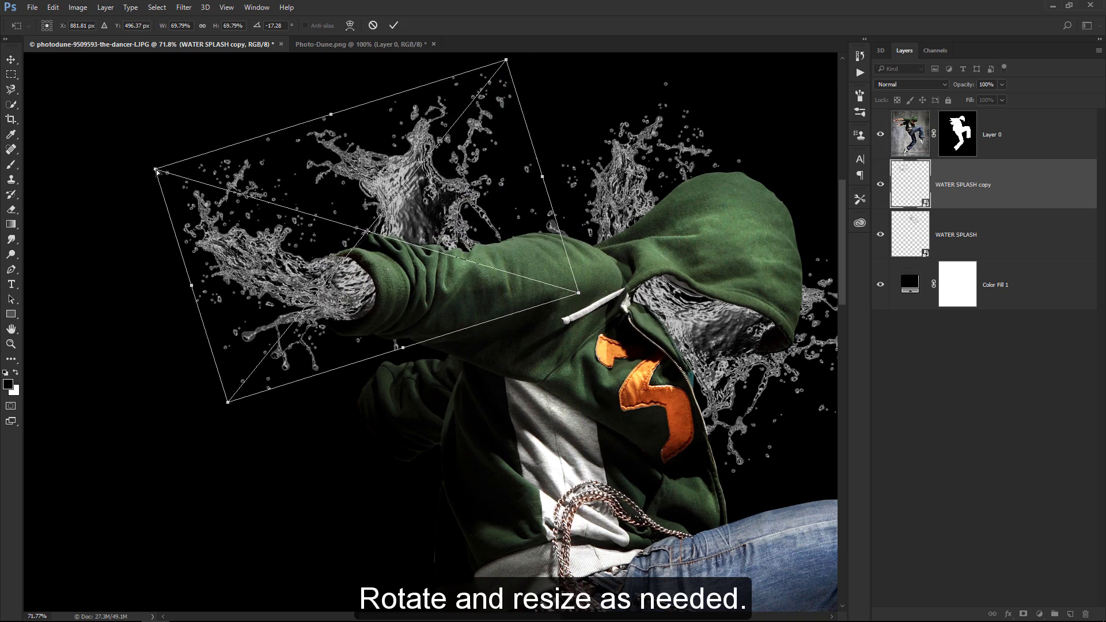
{"action": "mouse_move", "coordinate": [155, 168]}
{"action": "left_mouse_down"}
{"action": "mouse_move", "coordinate": [81, 141]}
{"action": "mouse_move", "coordinate": [140, 105]}
{"action": "left_mouse_up"}
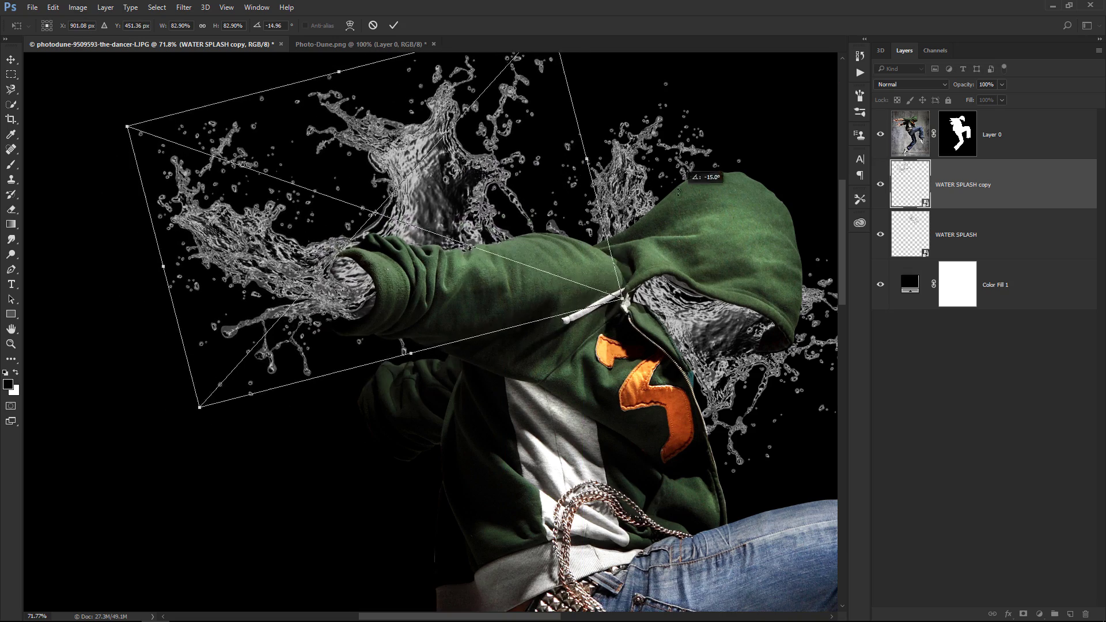
{"action": "mouse_move", "coordinate": [521, 208]}
{"action": "left_mouse_down"}
{"action": "mouse_move", "coordinate": [549, 214]}
{"action": "mouse_move", "coordinate": [582, 254]}
{"action": "left_mouse_up"}
{"action": "left_click_drag", "start_coordinate": [641, 335], "coordinate": [623, 333]}
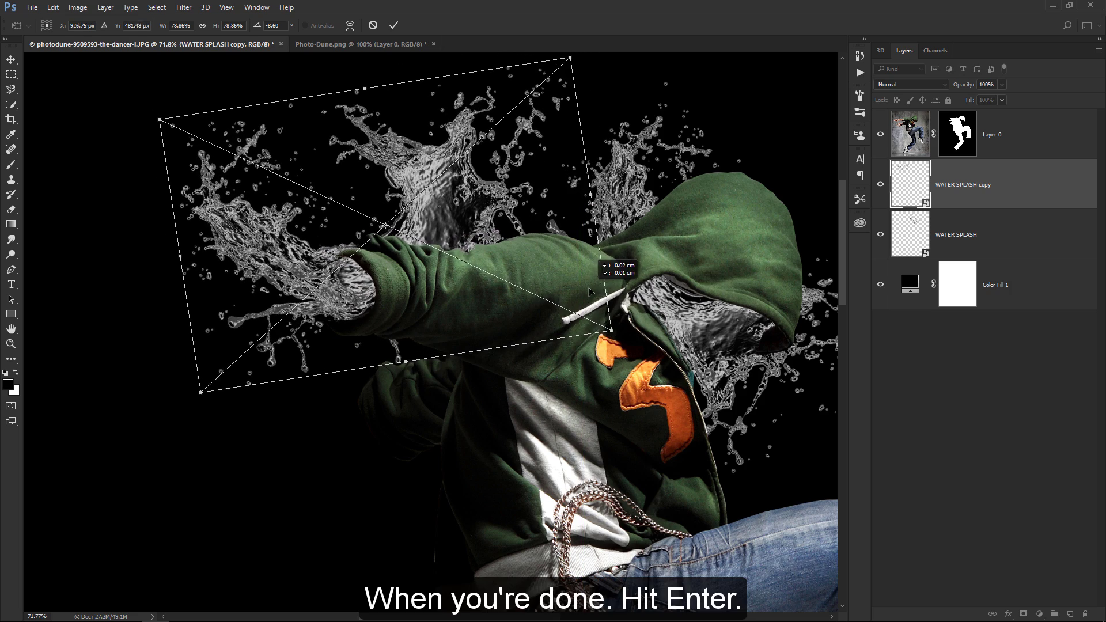
{"action": "left_click_drag", "start_coordinate": [605, 271], "coordinate": [602, 294]}
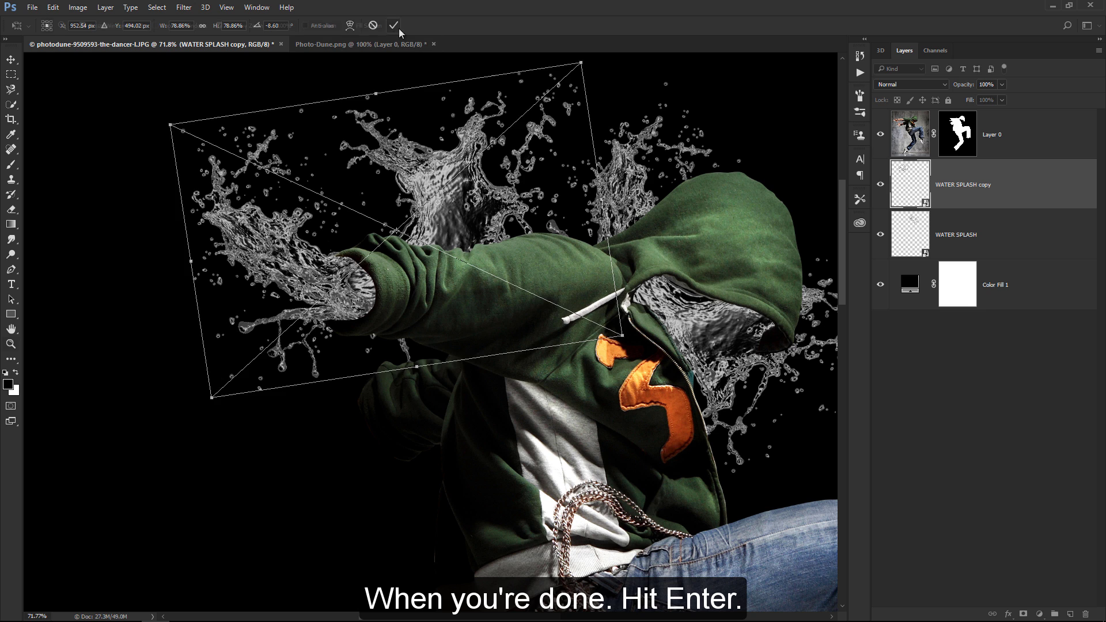
{"action": "key", "text": "Return"}
{"action": "key", "text": "z"}
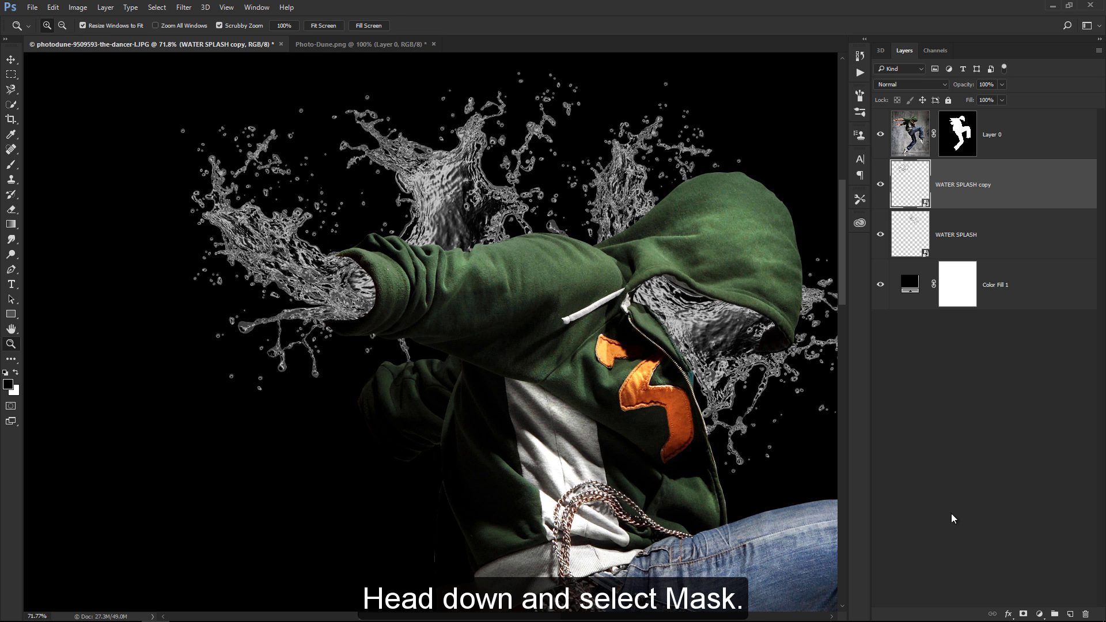
Add a mask to WATER SPLASH copy and paint out splash beside the hood and above the arm with a size-100 black brush
{"action": "left_click", "coordinate": [1023, 614]}
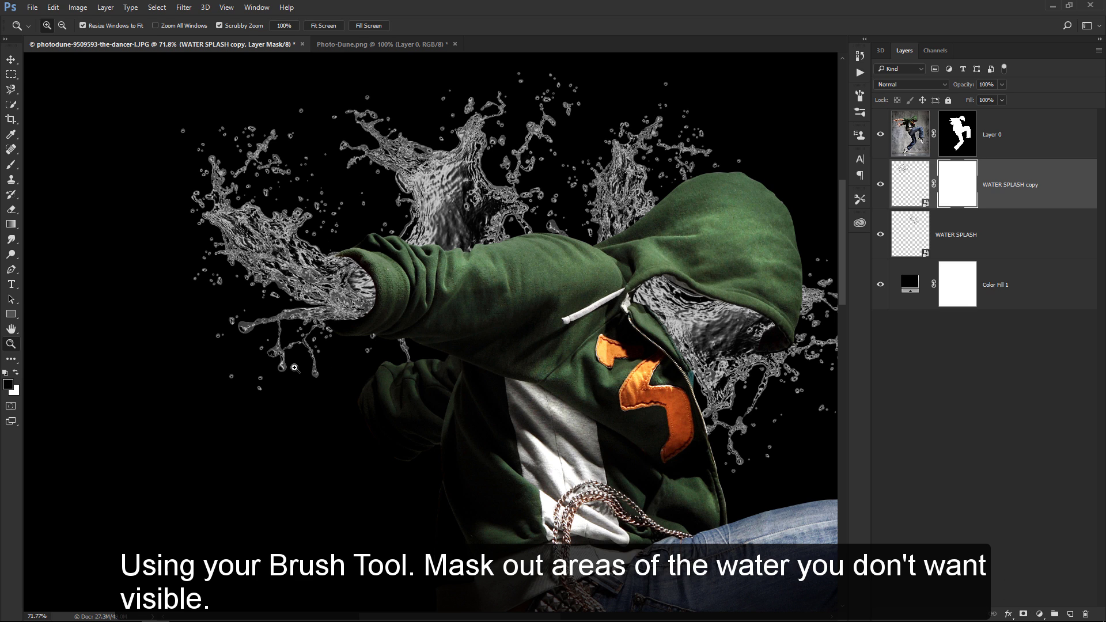
{"action": "key", "text": "b"}
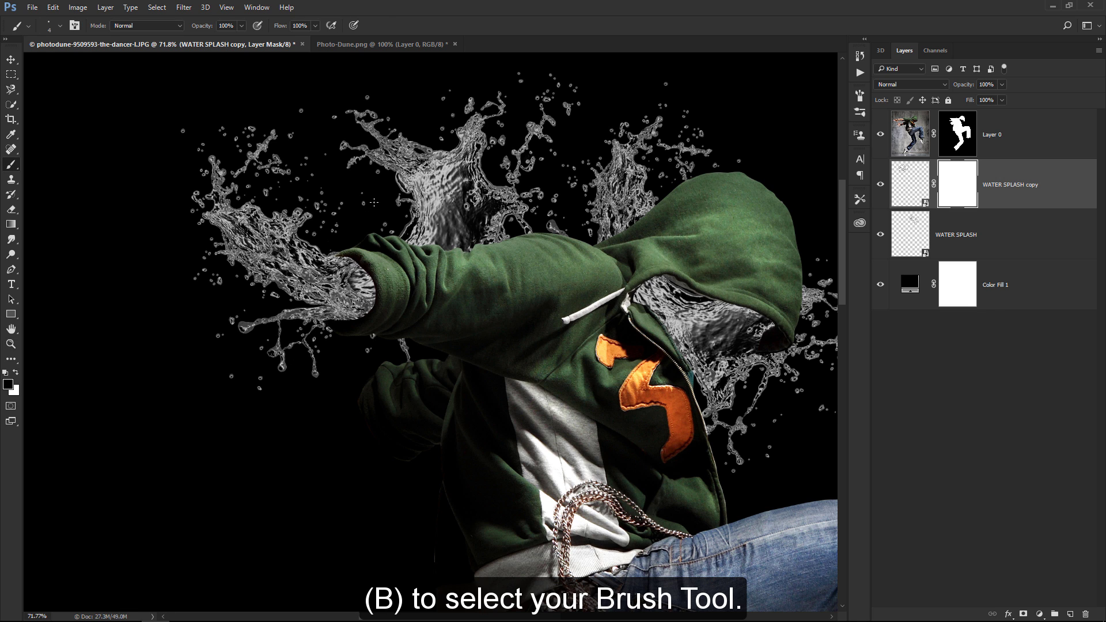
{"action": "key", "text": "bracketright"}
{"action": "key", "text": "bracketright"}
{"action": "key", "text": "bracketright"}
{"action": "mouse_move", "coordinate": [372, 205]}
{"action": "left_mouse_down"}
{"action": "mouse_move", "coordinate": [406, 139]}
{"action": "mouse_move", "coordinate": [369, 147]}
{"action": "mouse_move", "coordinate": [352, 115]}
{"action": "left_mouse_up"}
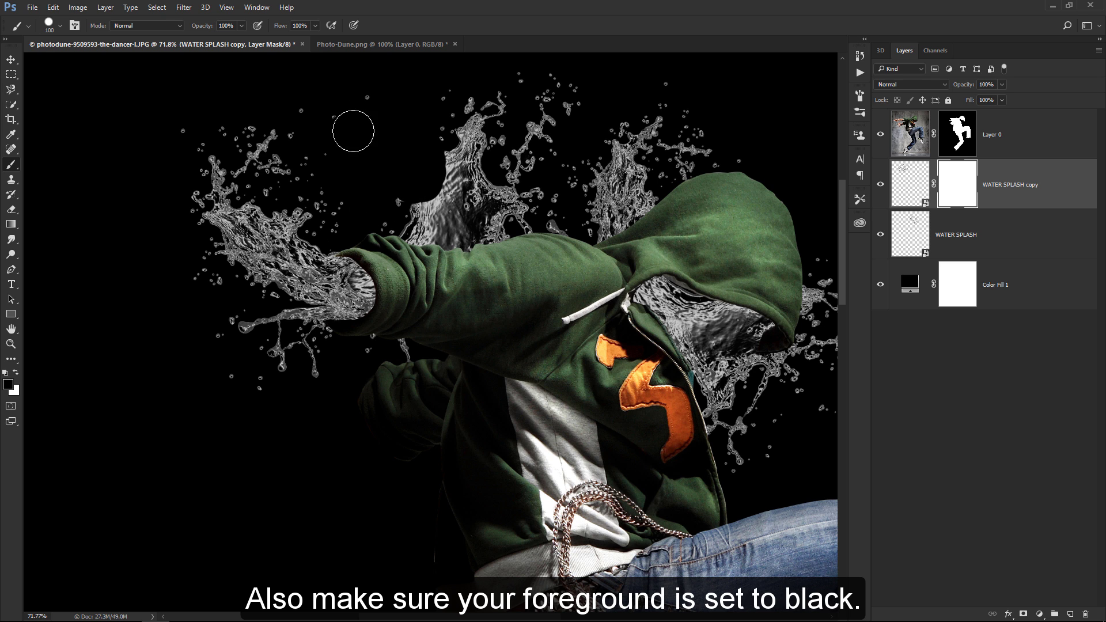
{"action": "mouse_move", "coordinate": [427, 196]}
{"action": "left_mouse_down"}
{"action": "mouse_move", "coordinate": [420, 242]}
{"action": "mouse_move", "coordinate": [479, 137]}
{"action": "mouse_move", "coordinate": [548, 94]}
{"action": "left_mouse_up"}
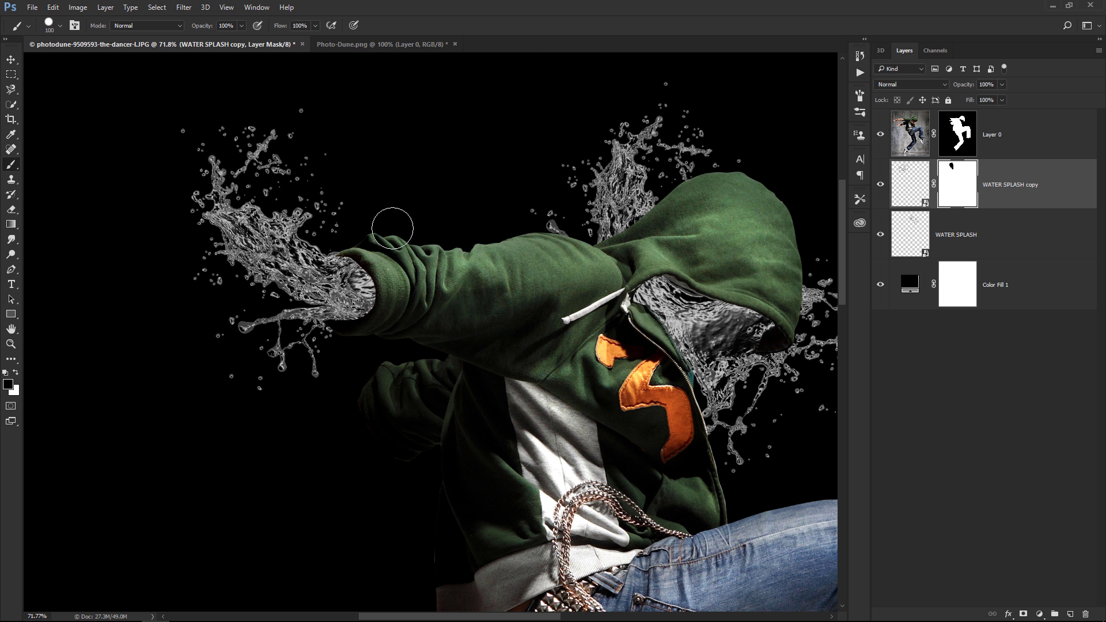
{"action": "left_click", "coordinate": [425, 209], "text": "alt"}
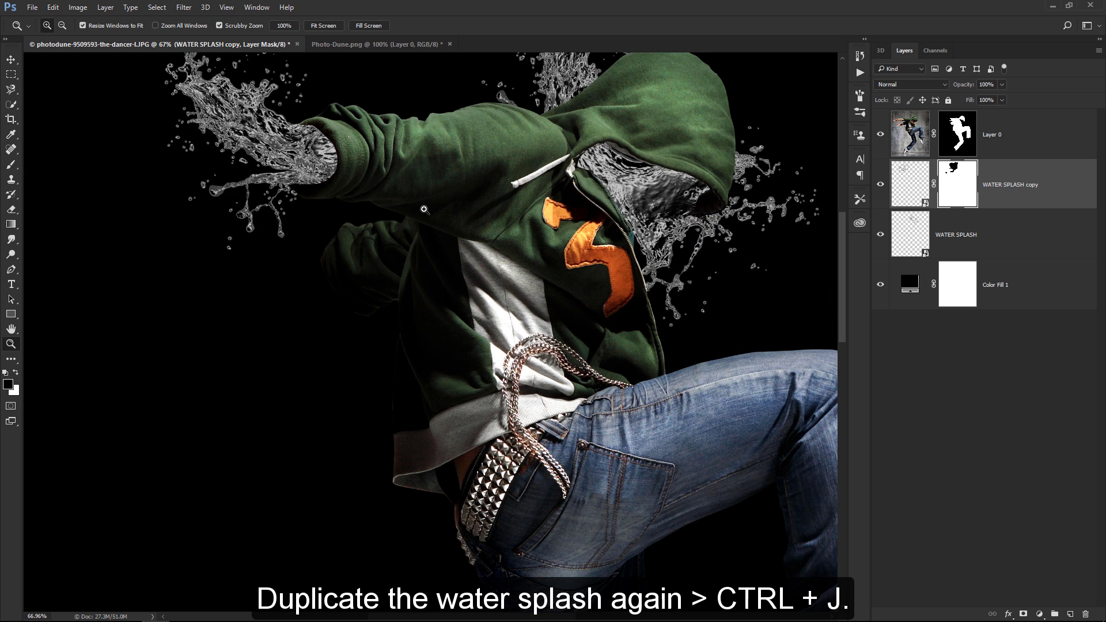
Duplicate the splash as WATER SPLASH copy 2, rotate it about -26° and place it under the arm
{"action": "key", "text": "ctrl+j"}
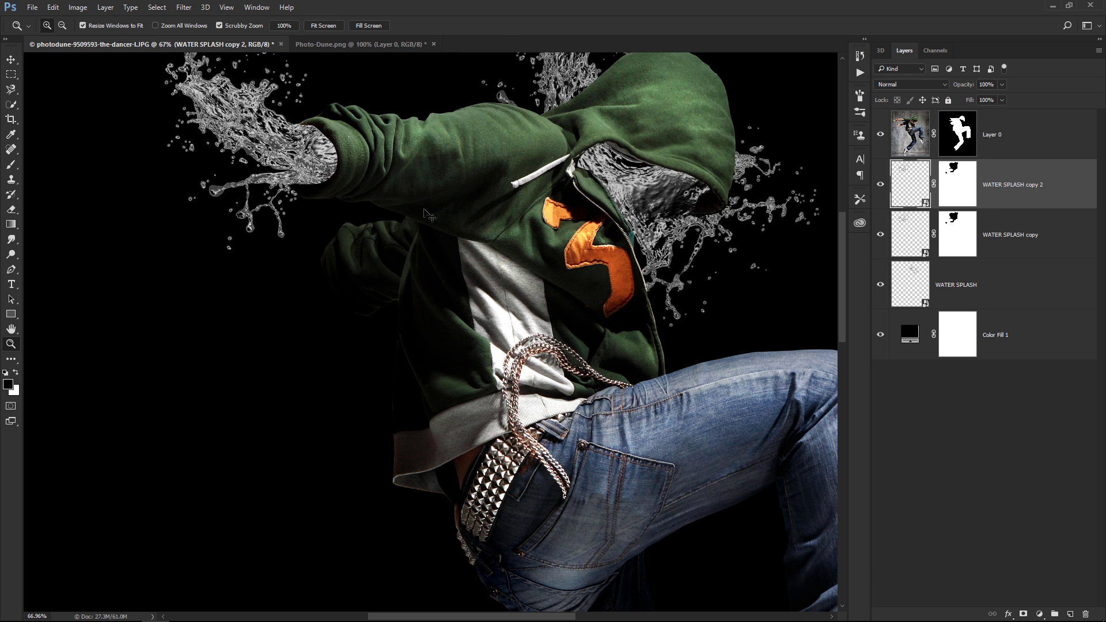
{"action": "key", "text": "v"}
{"action": "left_click_drag", "start_coordinate": [393, 150], "coordinate": [443, 279]}
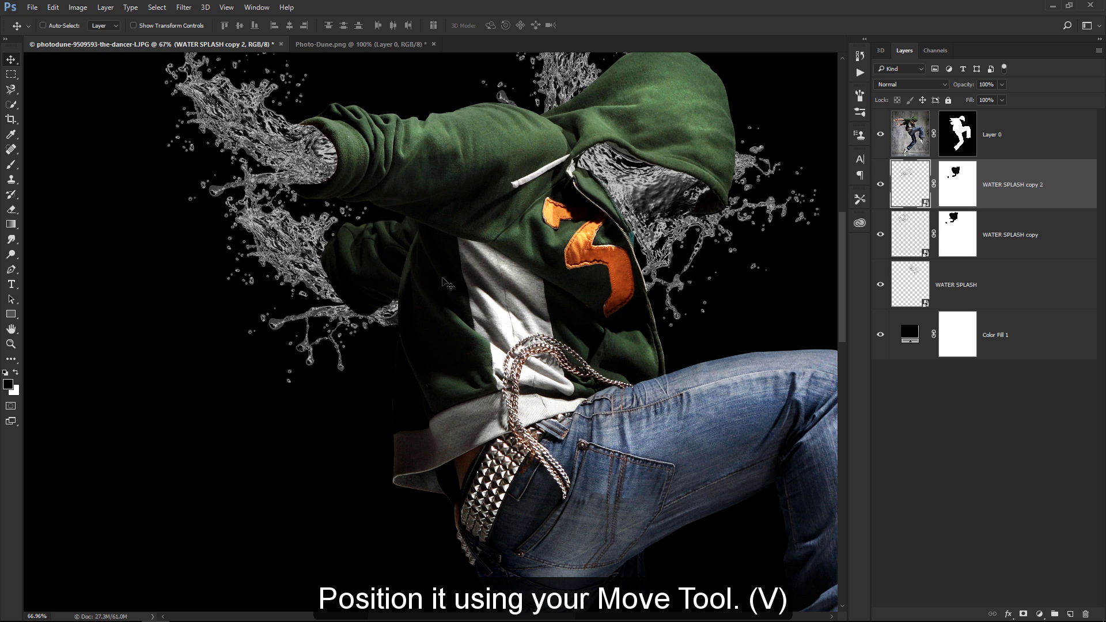
{"action": "key", "text": "ctrl+t"}
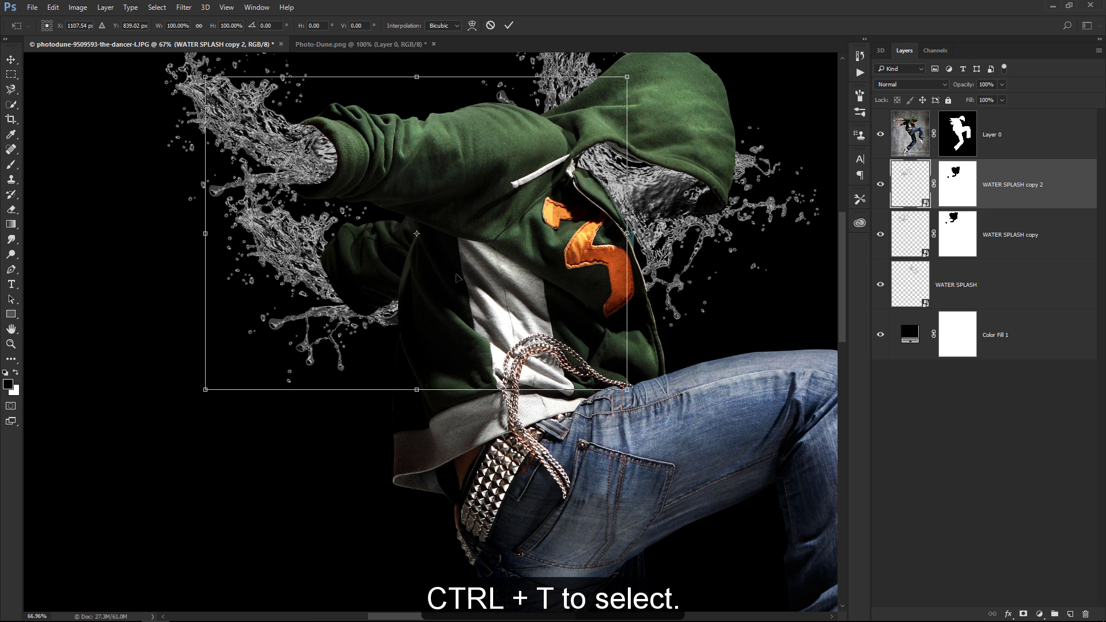
{"action": "left_click_drag", "start_coordinate": [639, 276], "coordinate": [599, 190]}
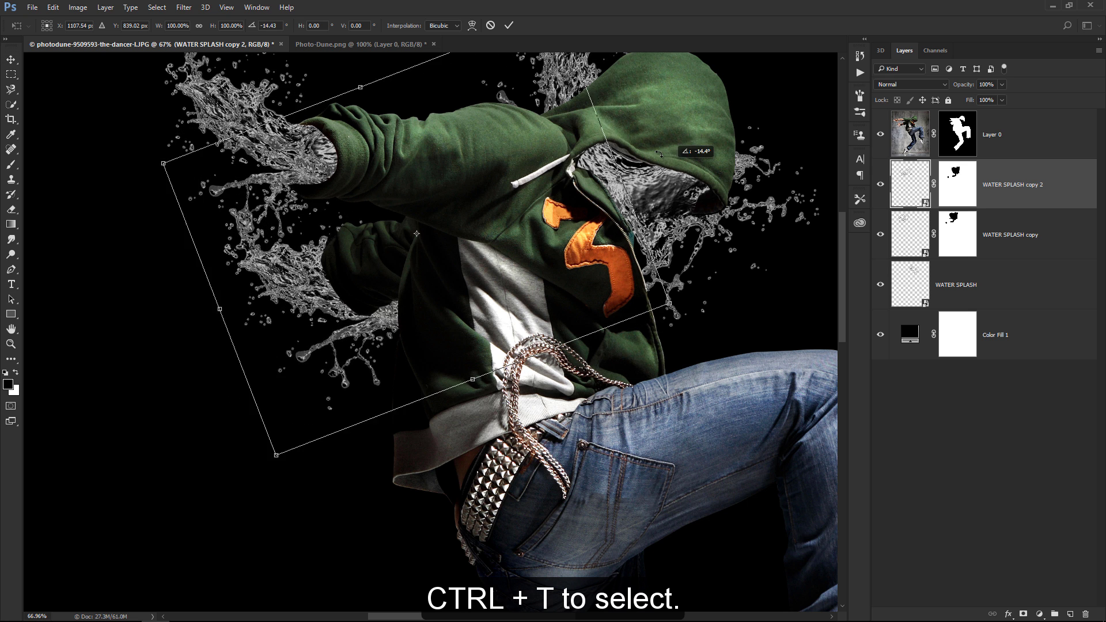
{"action": "mouse_move", "coordinate": [509, 232]}
{"action": "left_mouse_down"}
{"action": "mouse_move", "coordinate": [417, 243]}
{"action": "mouse_move", "coordinate": [445, 246]}
{"action": "left_mouse_up"}
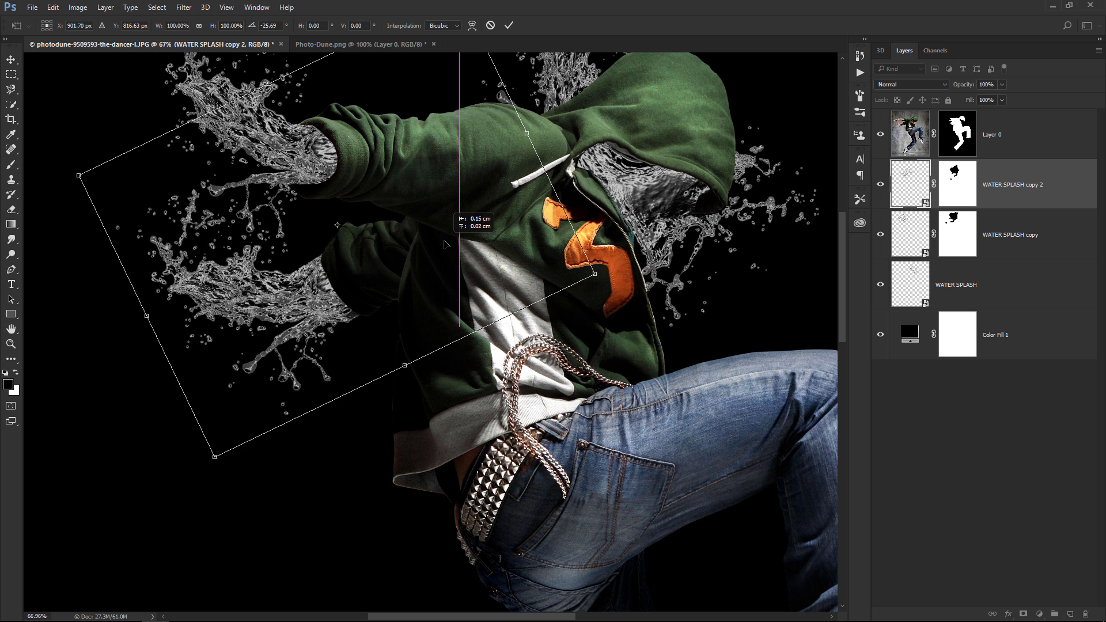
{"action": "left_click_drag", "start_coordinate": [444, 246], "coordinate": [444, 244]}
{"action": "key", "text": "Return"}
{"action": "key", "text": "t"}
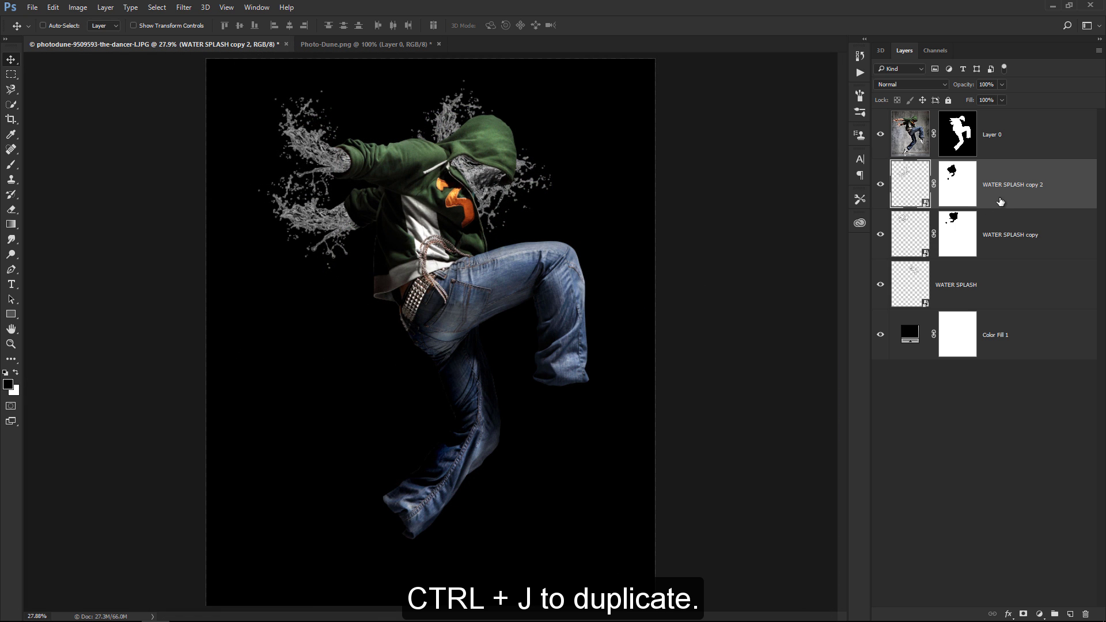
Duplicate the splash as WATER SPLASH copy 3 and delete its layer mask
{"action": "key", "text": "ctrl+j"}
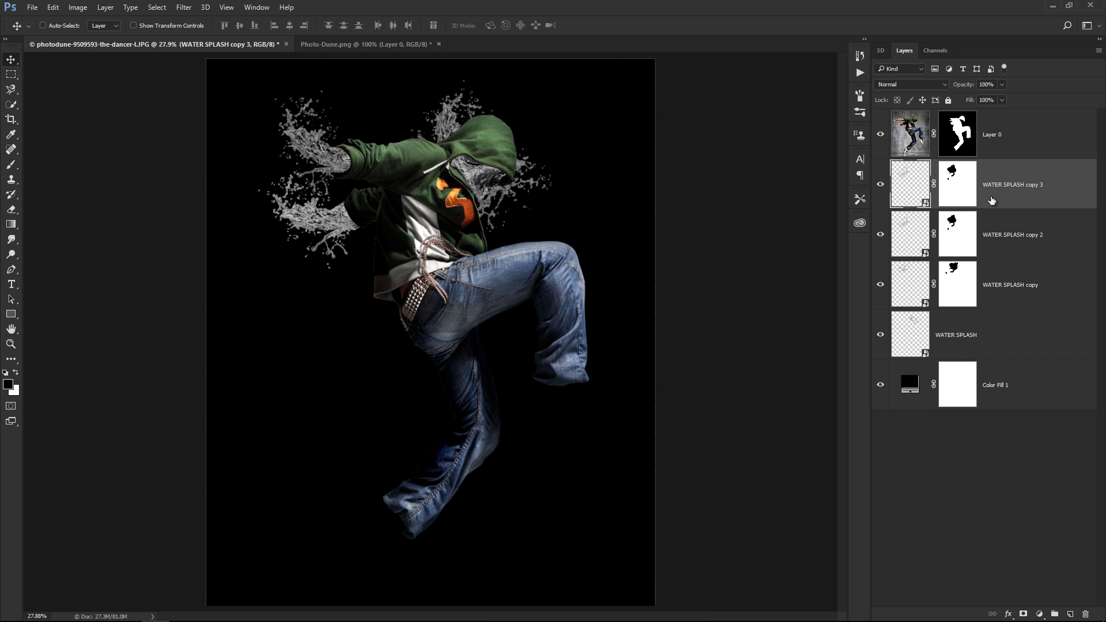
{"action": "right_click", "coordinate": [963, 193]}
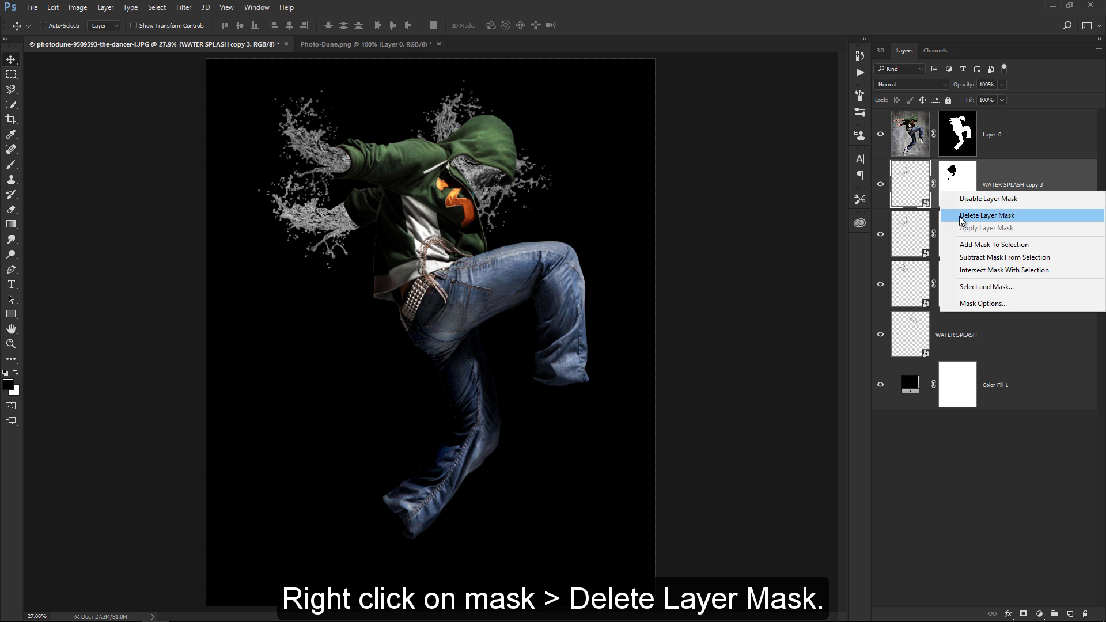
{"action": "left_click", "coordinate": [962, 216]}
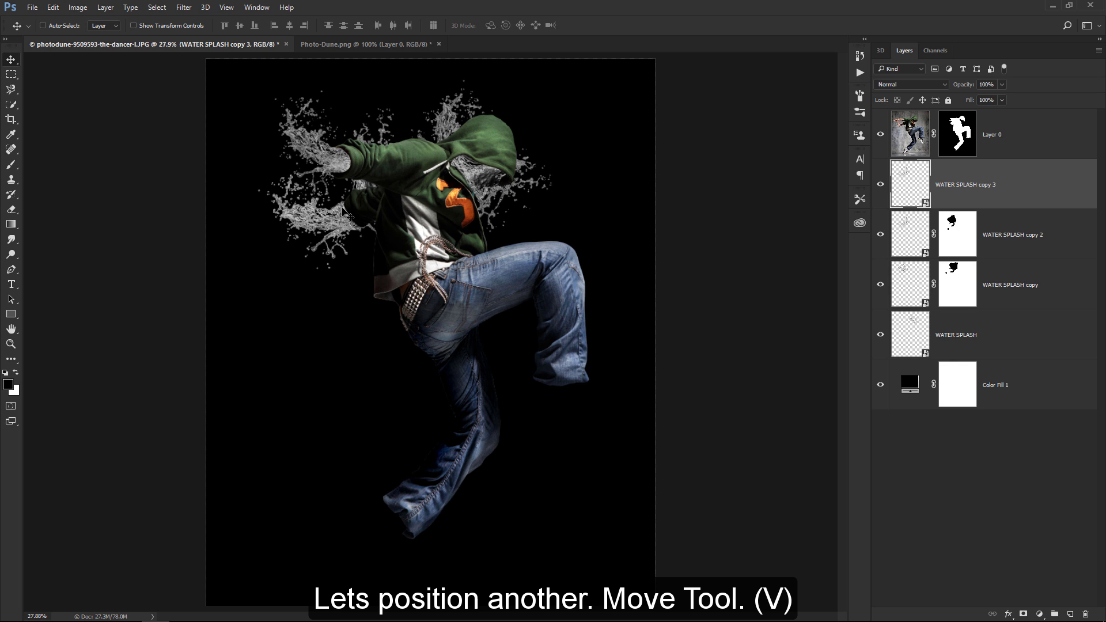
Move the splash to the foot, scaled to about 60% and angled around the jeans cuff
{"action": "left_click_drag", "start_coordinate": [353, 208], "coordinate": [389, 524]}
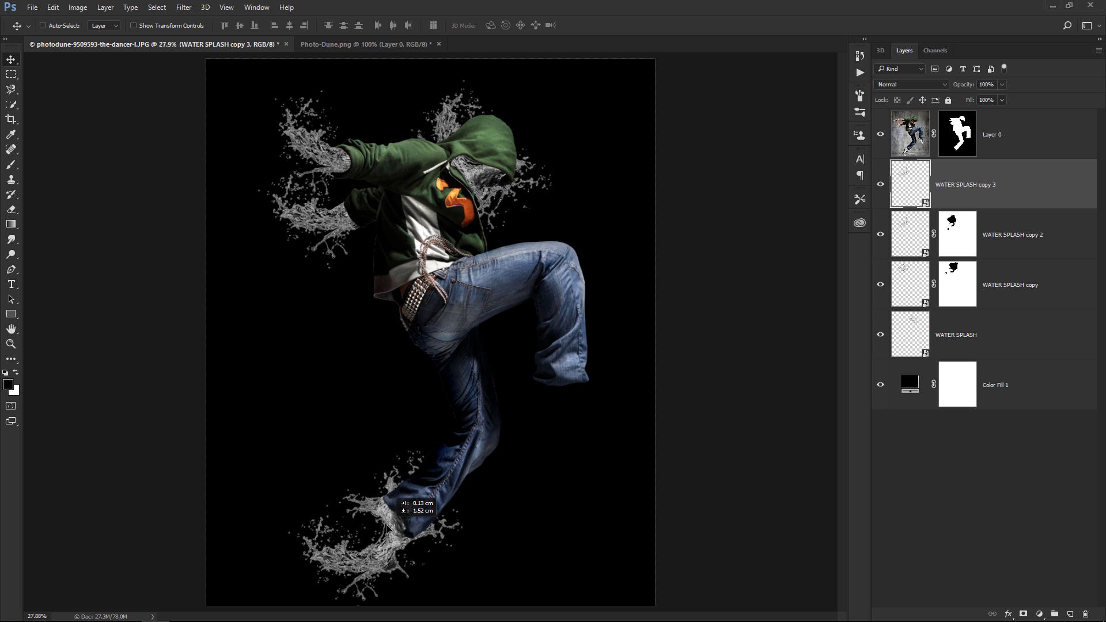
{"action": "key", "text": "ctrl"}
{"action": "key", "text": "ctrl+t"}
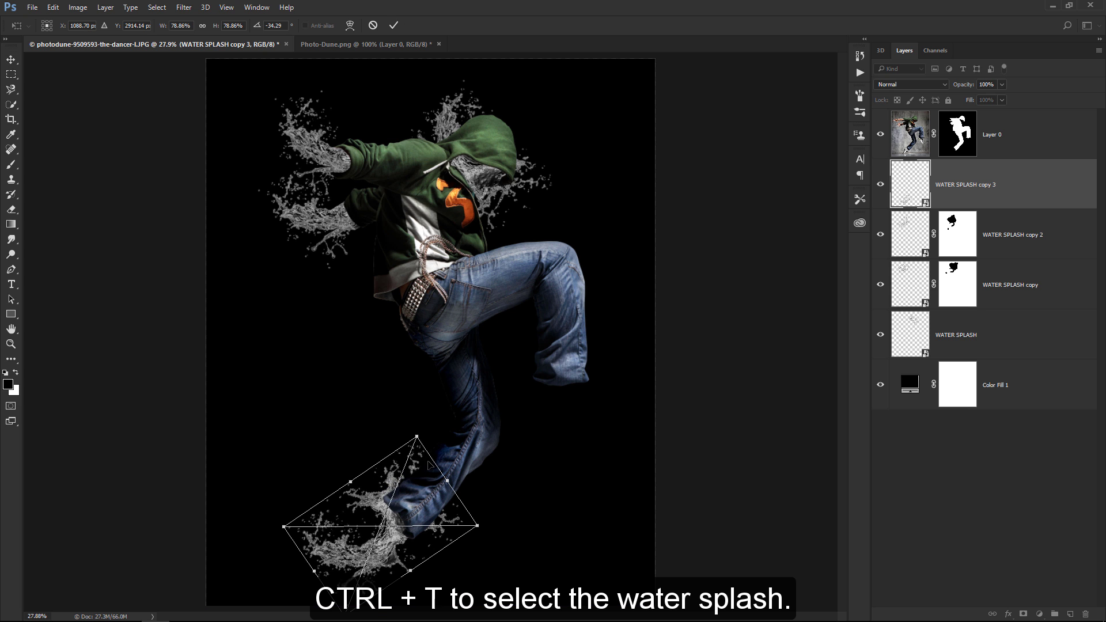
{"action": "mouse_move", "coordinate": [417, 431]}
{"action": "left_mouse_down"}
{"action": "mouse_move", "coordinate": [408, 456]}
{"action": "mouse_move", "coordinate": [418, 487]}
{"action": "left_mouse_up"}
{"action": "scroll", "coordinate": [396, 592], "scroll_direction": "up", "scroll_amount": 5}
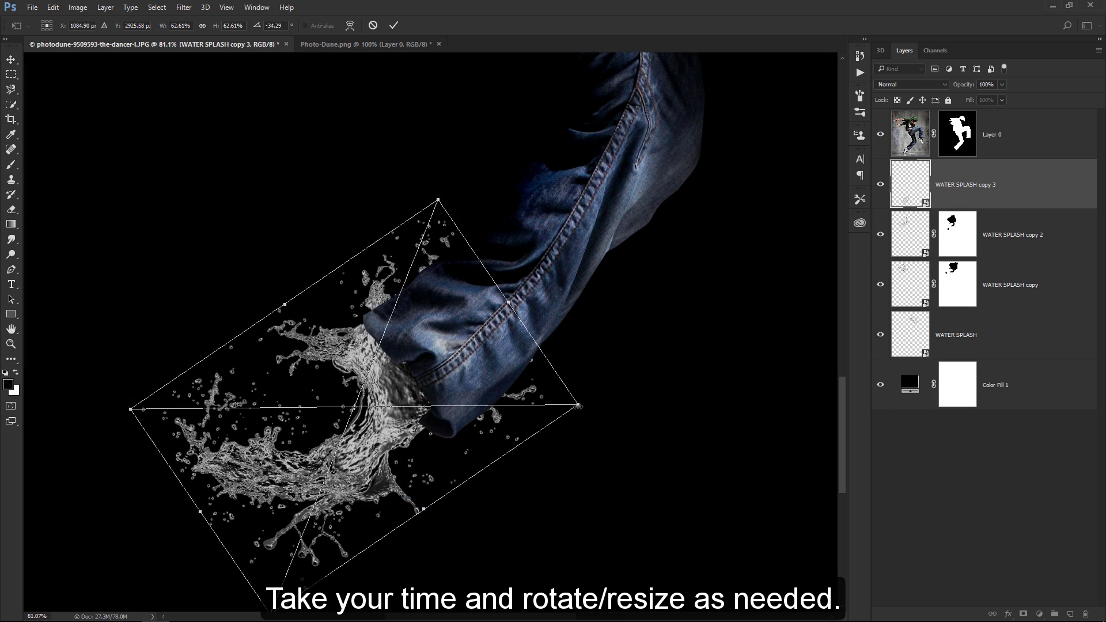
{"action": "left_click_drag", "start_coordinate": [573, 407], "coordinate": [564, 405]}
{"action": "mouse_move", "coordinate": [495, 387]}
{"action": "left_mouse_down"}
{"action": "mouse_move", "coordinate": [508, 382]}
{"action": "mouse_move", "coordinate": [496, 392]}
{"action": "left_mouse_up"}
Duplicate the foot splash as WATER SPLASH copy 4, rotated about 161° over the jeans cuff
{"action": "key", "text": "Return"}
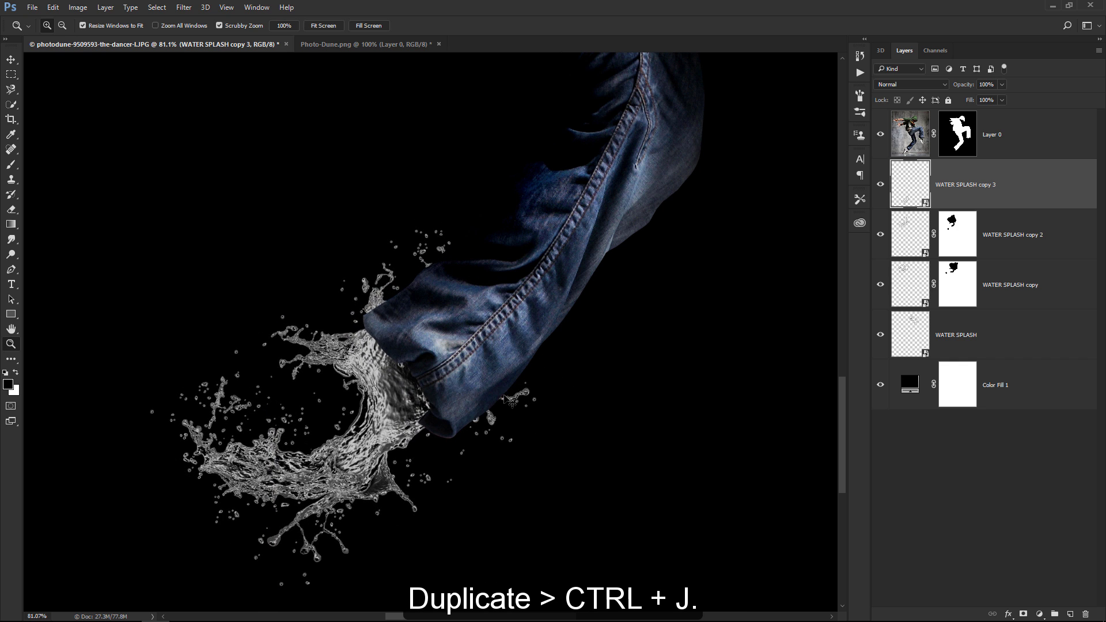
{"action": "key", "text": "ctrl+j"}
{"action": "key", "text": "ctrl+t"}
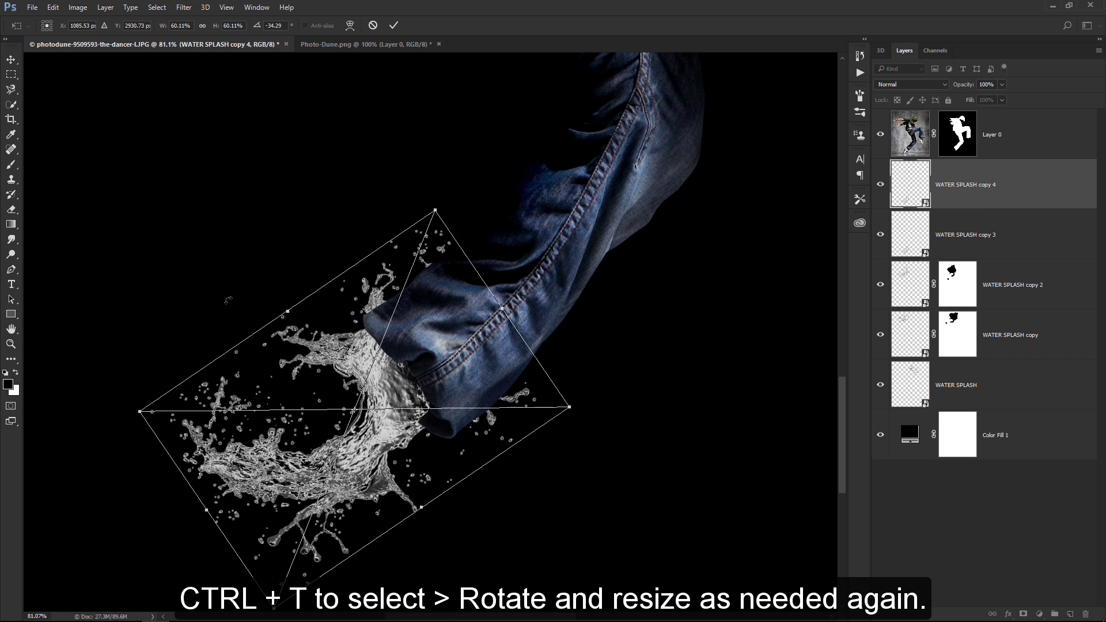
{"action": "mouse_move", "coordinate": [228, 301]}
{"action": "left_mouse_down"}
{"action": "mouse_move", "coordinate": [270, 433]}
{"action": "mouse_move", "coordinate": [473, 477]}
{"action": "left_mouse_up"}
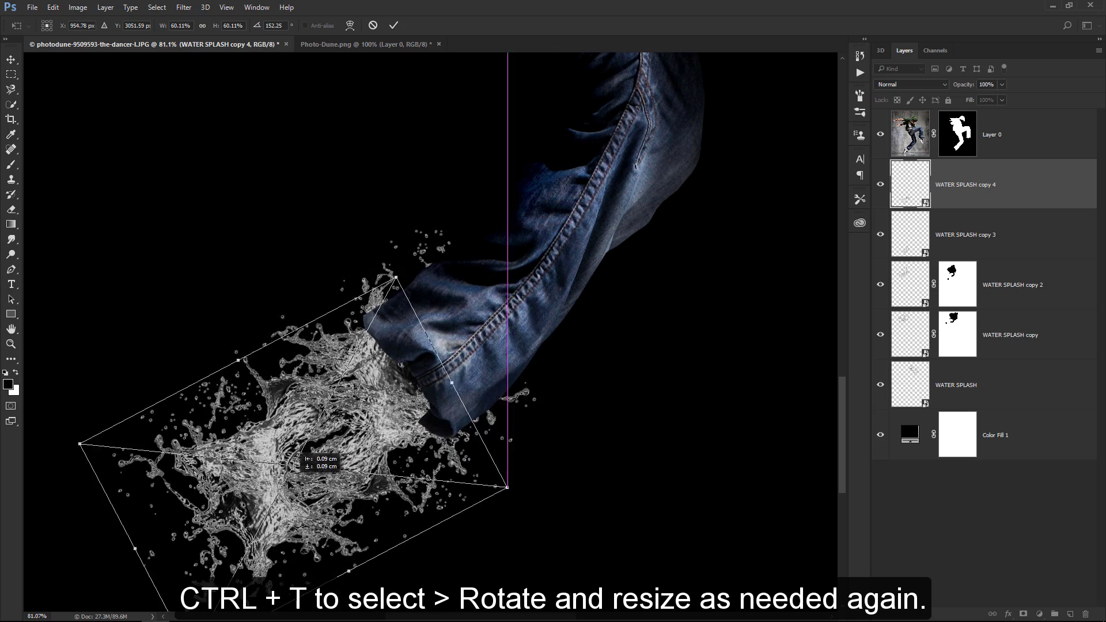
{"action": "mouse_move", "coordinate": [360, 428]}
{"action": "left_mouse_down"}
{"action": "mouse_move", "coordinate": [281, 487]}
{"action": "mouse_move", "coordinate": [442, 341]}
{"action": "left_mouse_up"}
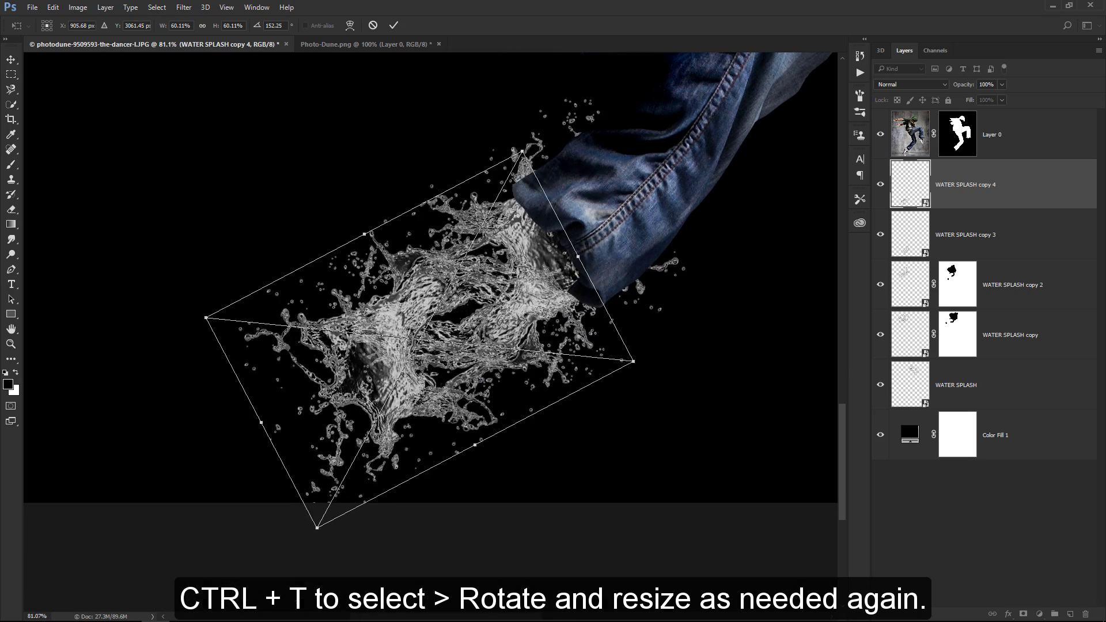
{"action": "left_click_drag", "start_coordinate": [171, 254], "coordinate": [168, 274]}
{"action": "mouse_move", "coordinate": [453, 353]}
{"action": "left_mouse_down"}
{"action": "mouse_move", "coordinate": [471, 333]}
{"action": "mouse_move", "coordinate": [461, 337]}
{"action": "left_mouse_up"}
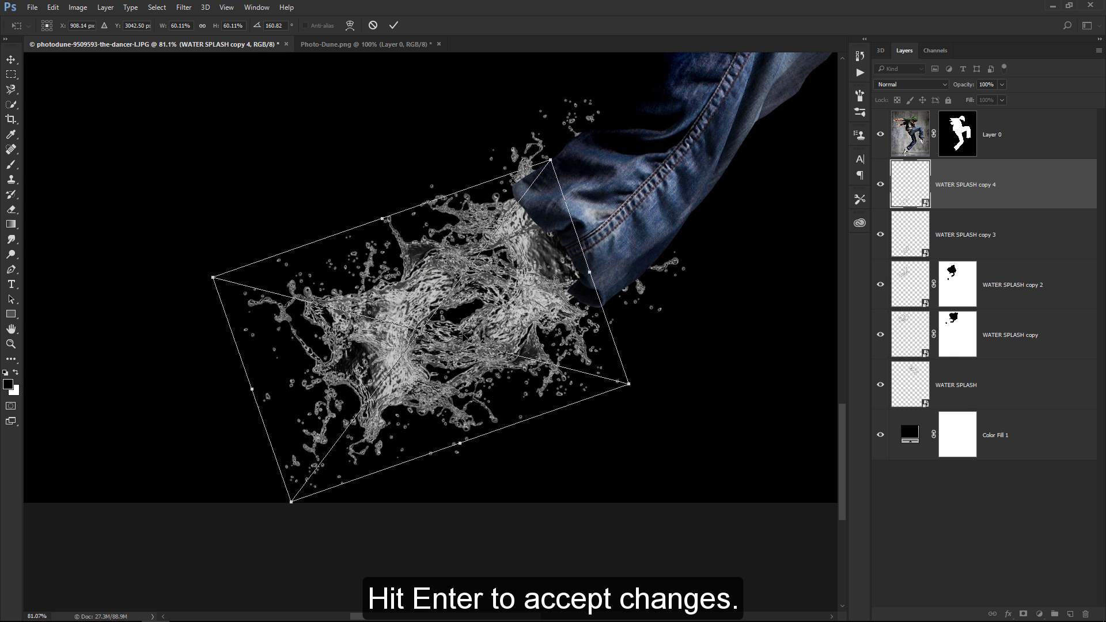
{"action": "key", "text": "Return"}
{"action": "key", "text": "ctrl+0"}
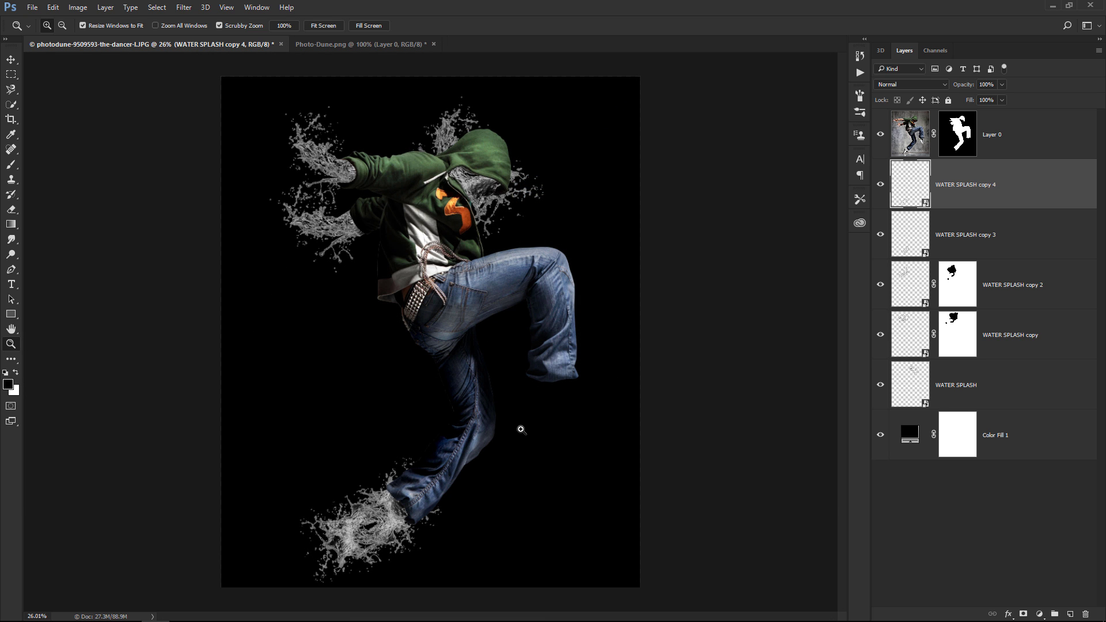
Duplicate splash copies 3 and 4 and move the pair up onto the bent leg
{"action": "left_click", "coordinate": [989, 242], "text": "ctrl"}
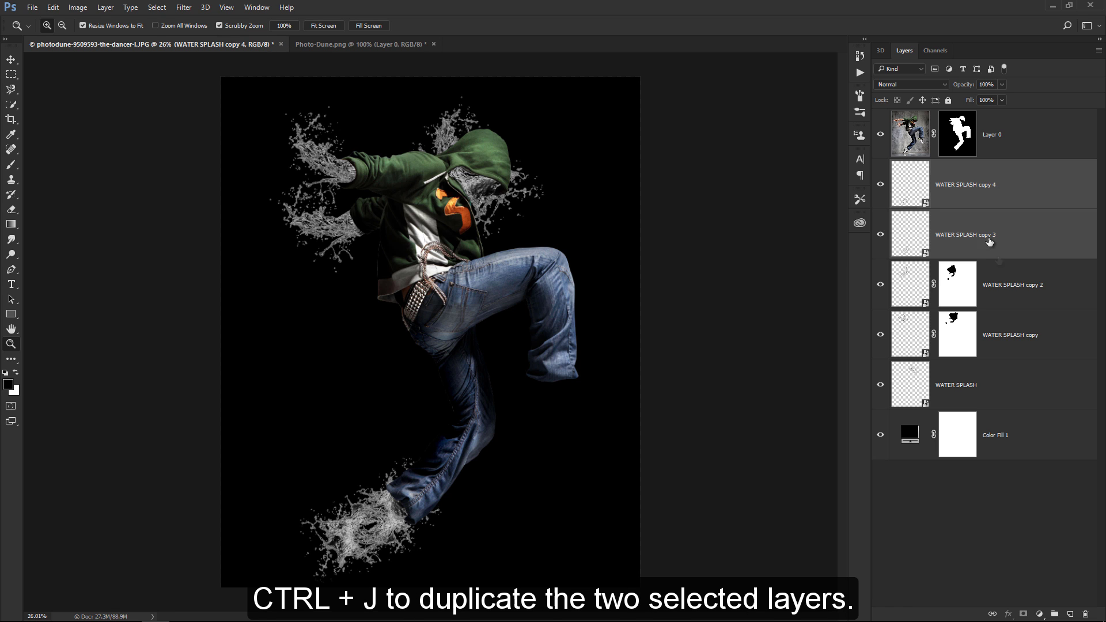
{"action": "key", "text": "ctrl+j"}
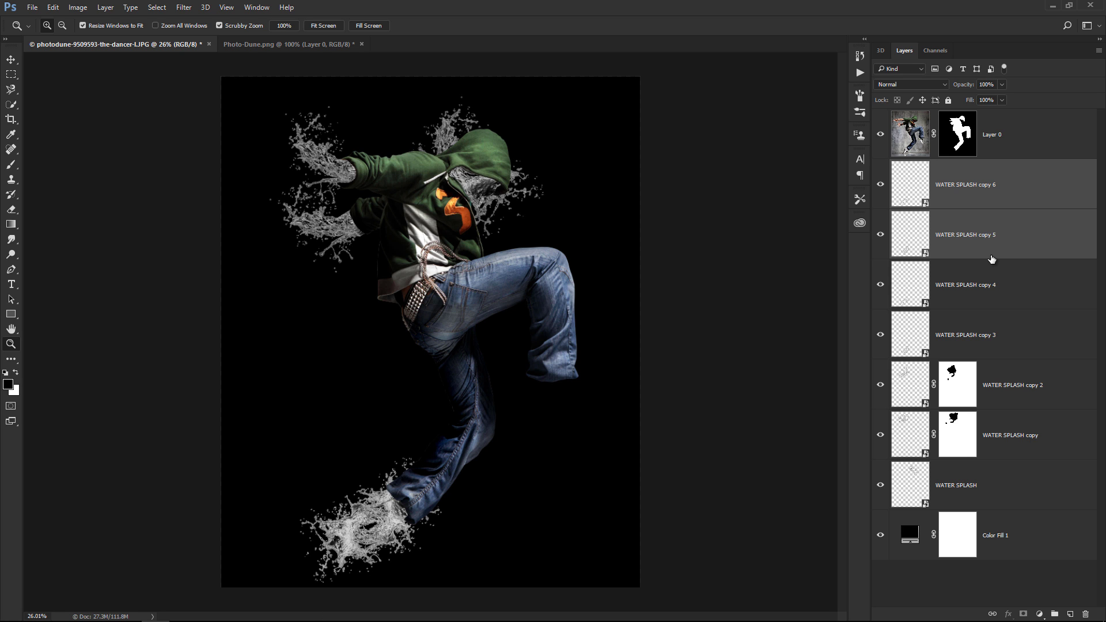
{"action": "key", "text": "v"}
{"action": "mouse_move", "coordinate": [410, 506]}
{"action": "left_mouse_down"}
{"action": "mouse_move", "coordinate": [523, 459]}
{"action": "mouse_move", "coordinate": [553, 406]}
{"action": "left_mouse_up"}
Tilt the splash pair about 21° and scale it to about 88% around the raised cuff
{"action": "key", "text": "ctrl+t"}
{"action": "left_click_drag", "start_coordinate": [637, 417], "coordinate": [654, 371]}
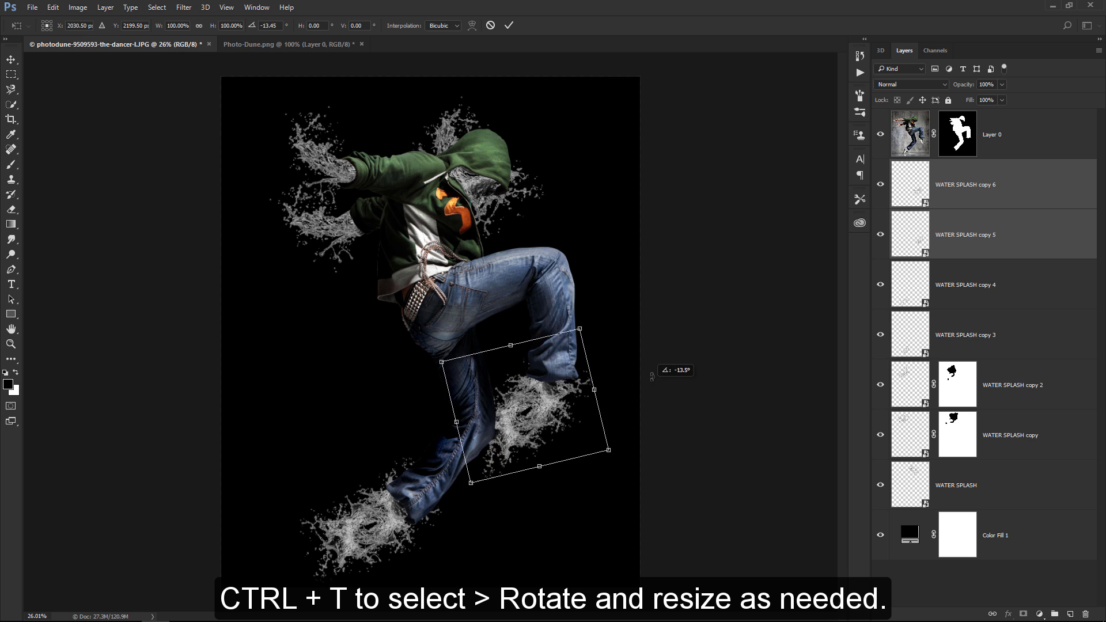
{"action": "mouse_move", "coordinate": [567, 405]}
{"action": "left_mouse_down"}
{"action": "mouse_move", "coordinate": [602, 414]}
{"action": "mouse_move", "coordinate": [632, 364]}
{"action": "left_mouse_up"}
{"action": "left_click_drag", "start_coordinate": [610, 423], "coordinate": [615, 420]}
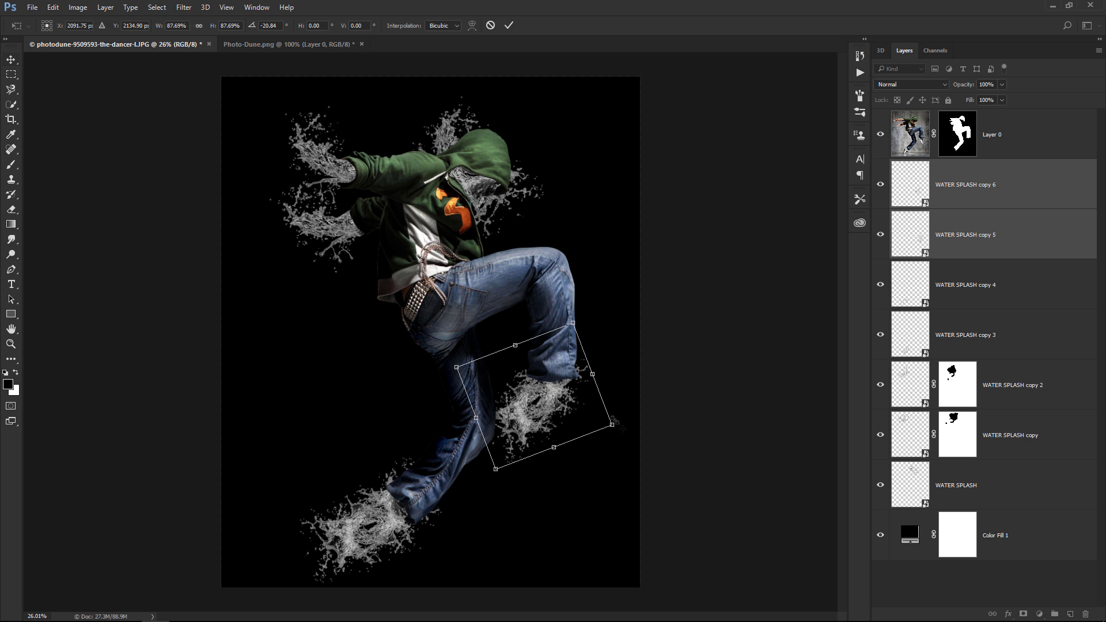
{"action": "key", "text": "Return"}
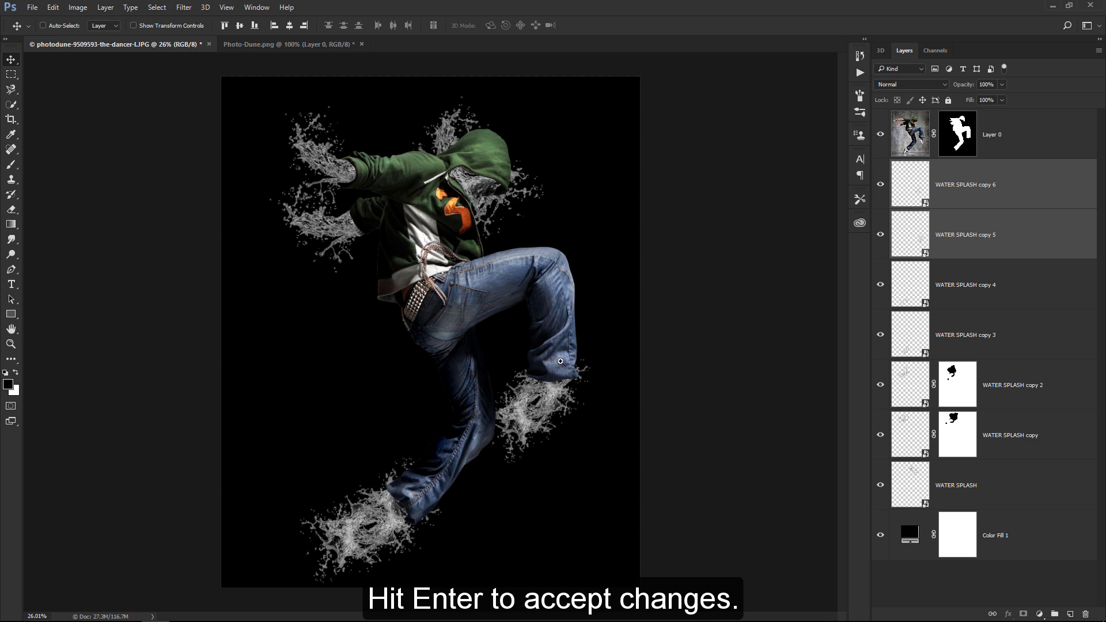
{"action": "key", "text": "z"}
{"action": "left_click_drag", "start_coordinate": [560, 362], "coordinate": [635, 341]}
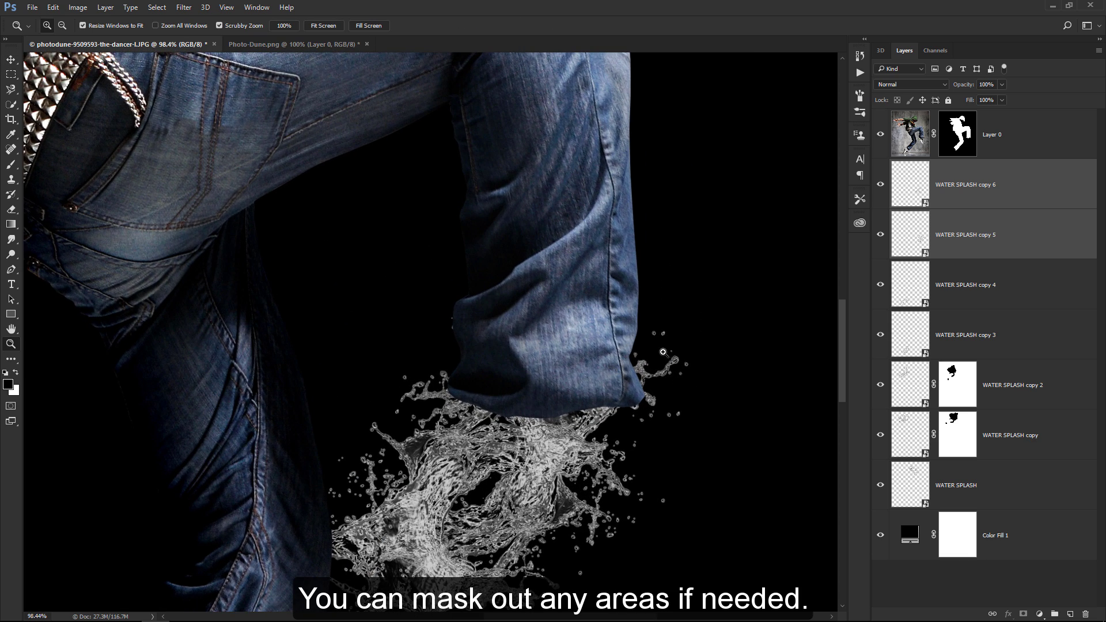
{"action": "left_click_drag", "start_coordinate": [567, 390], "coordinate": [484, 390]}
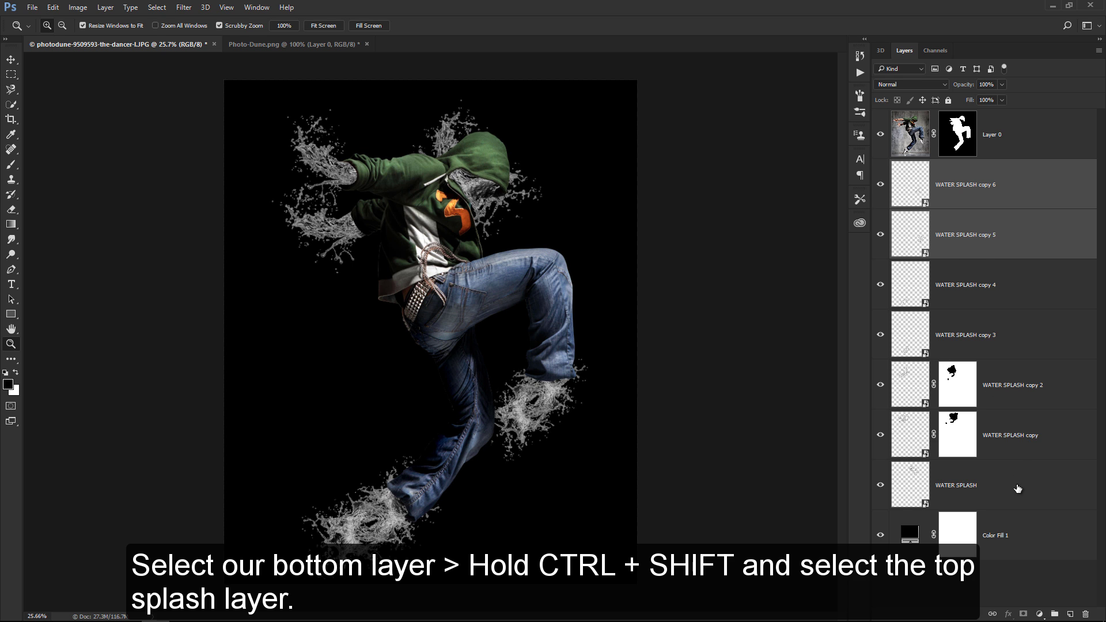
Group all seven splash layers, WATER SPLASH through copy 6, into a group named BEHIND
{"action": "left_click", "coordinate": [1018, 488]}
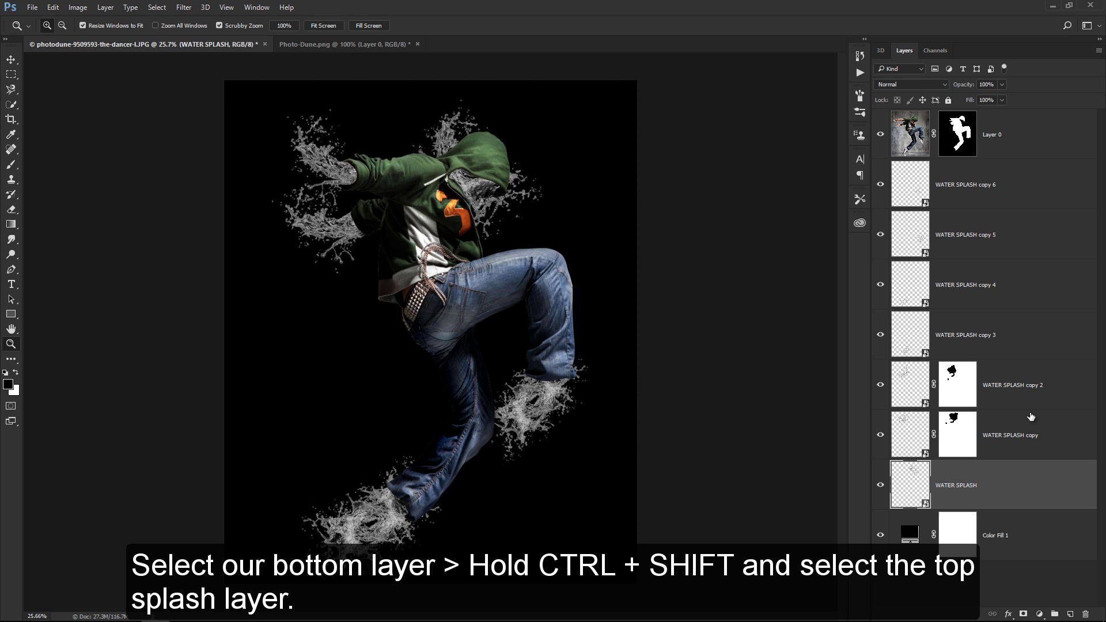
{"action": "left_click", "coordinate": [1020, 192], "text": "ctrl+shift"}
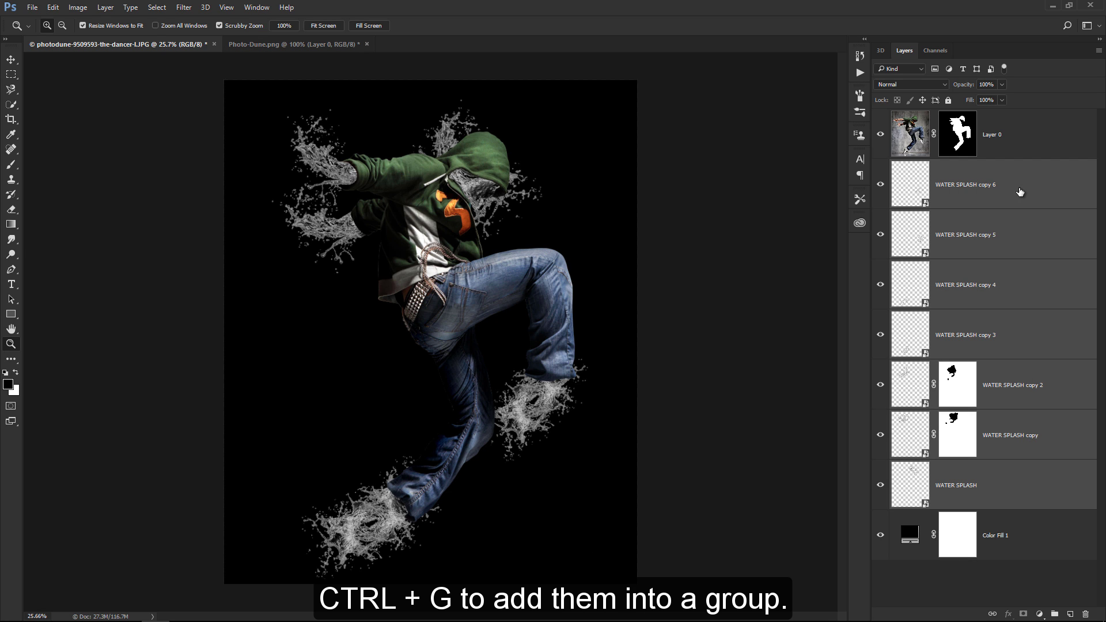
{"action": "key", "text": "ctrl+g"}
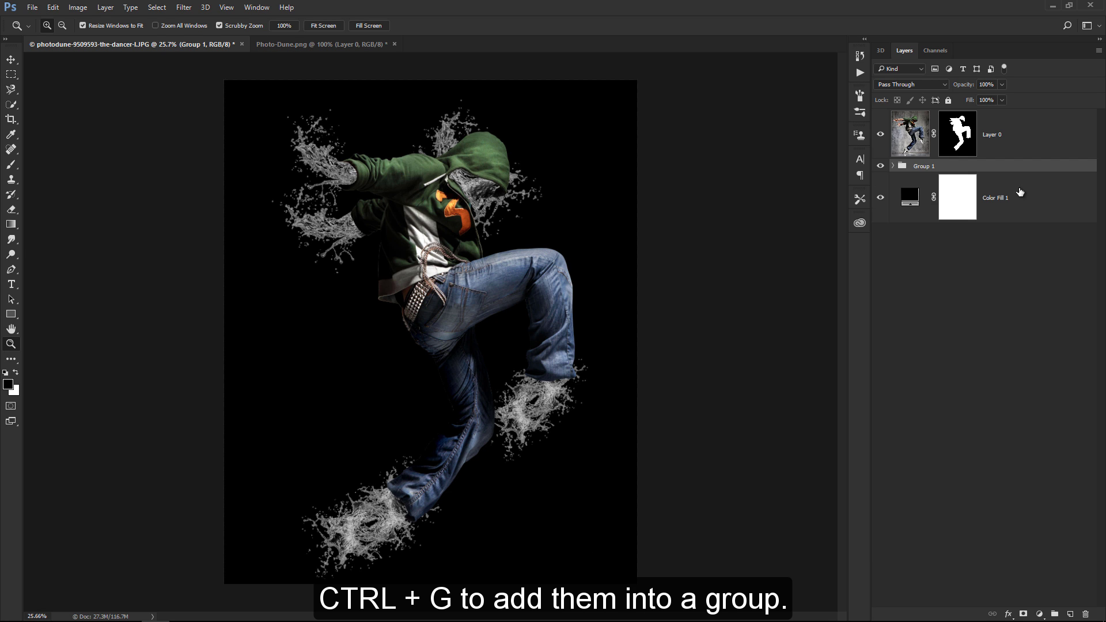
{"action": "double_click", "coordinate": [923, 167]}
{"action": "type", "text": "BEHI"}
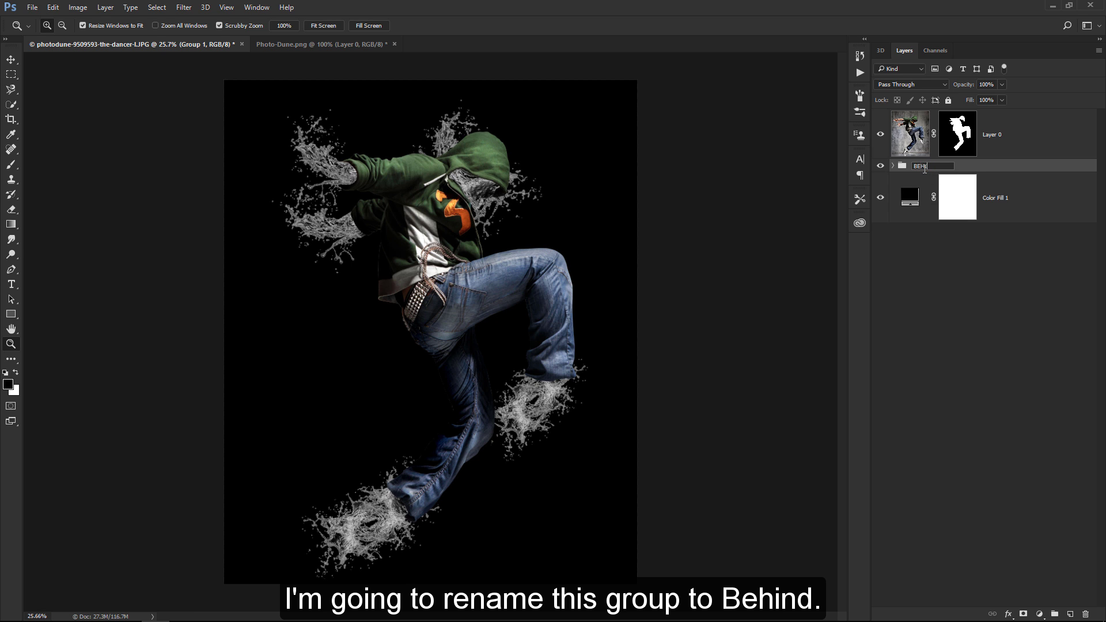
{"action": "type", "text": "ND"}
{"action": "key", "text": "Return"}
Drag the water splash from Photo-Dune.png into the dancer composition as Layer 1
{"action": "left_click", "coordinate": [341, 43]}
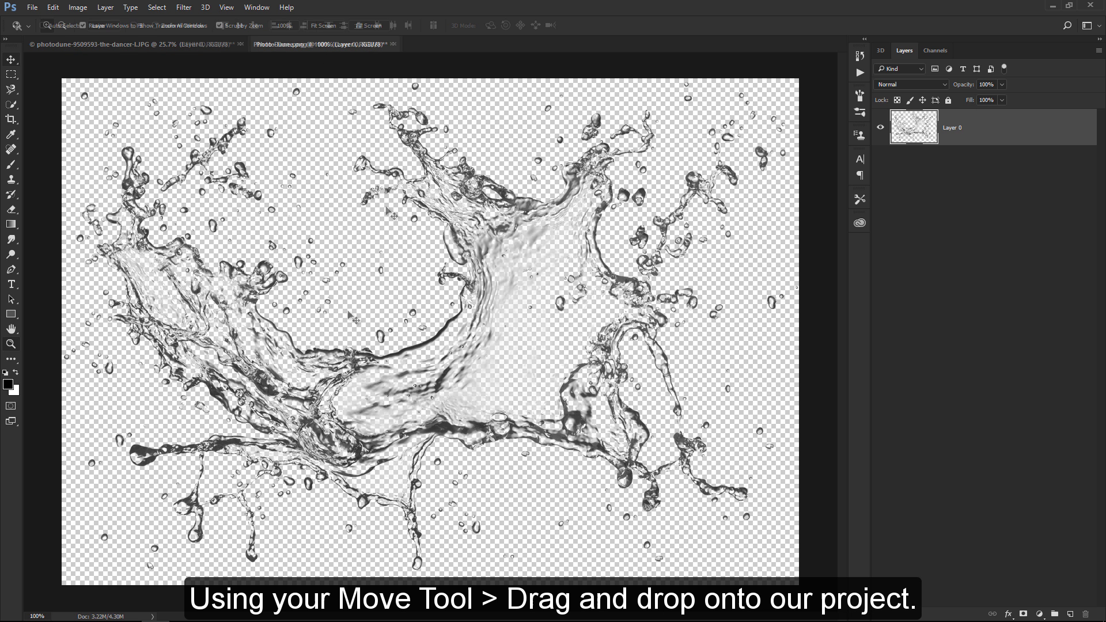
{"action": "key", "text": "v"}
{"action": "mouse_move", "coordinate": [466, 232]}
{"action": "left_mouse_down"}
{"action": "mouse_move", "coordinate": [275, 84]}
{"action": "mouse_move", "coordinate": [369, 129]}
{"action": "left_mouse_up"}
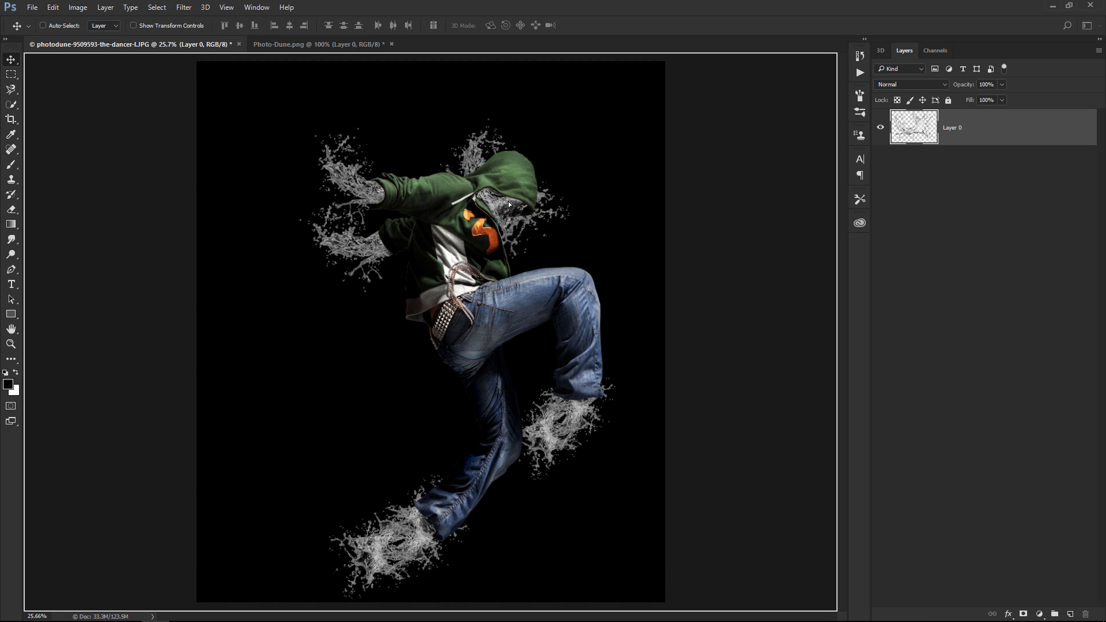
{"action": "left_click_drag", "start_coordinate": [502, 199], "coordinate": [508, 201]}
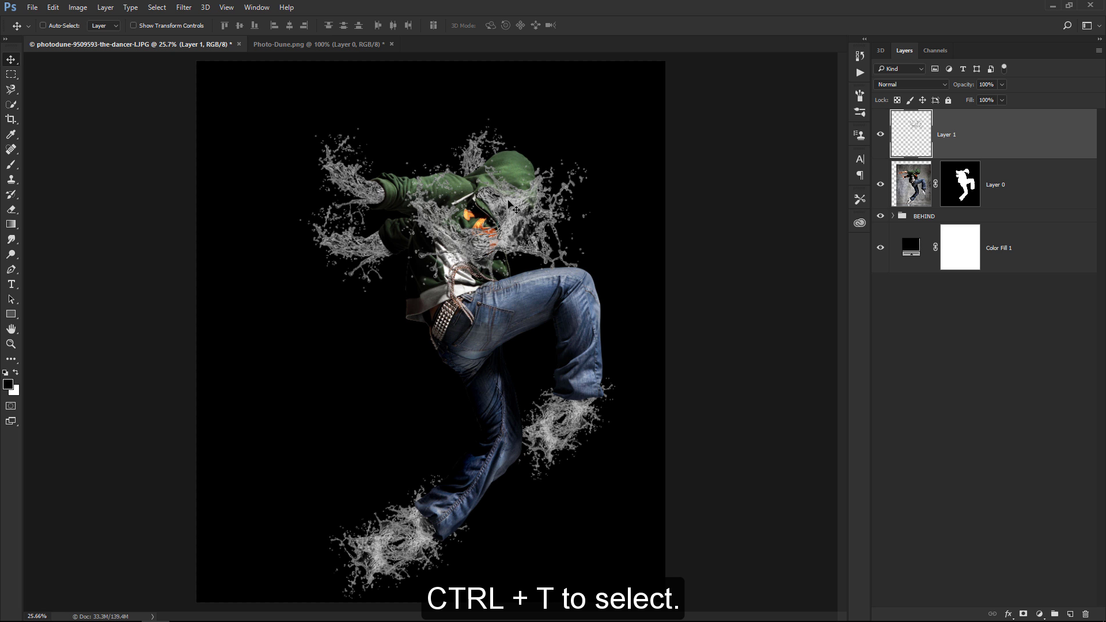
Rotate the new splash about -115° and shrink it to about 89% over the hood
{"action": "key", "text": "ctrl+t"}
{"action": "mouse_move", "coordinate": [655, 224]}
{"action": "left_mouse_down"}
{"action": "mouse_move", "coordinate": [546, 120]}
{"action": "mouse_move", "coordinate": [438, 125]}
{"action": "left_mouse_up"}
{"action": "left_click_drag", "start_coordinate": [539, 195], "coordinate": [556, 150]}
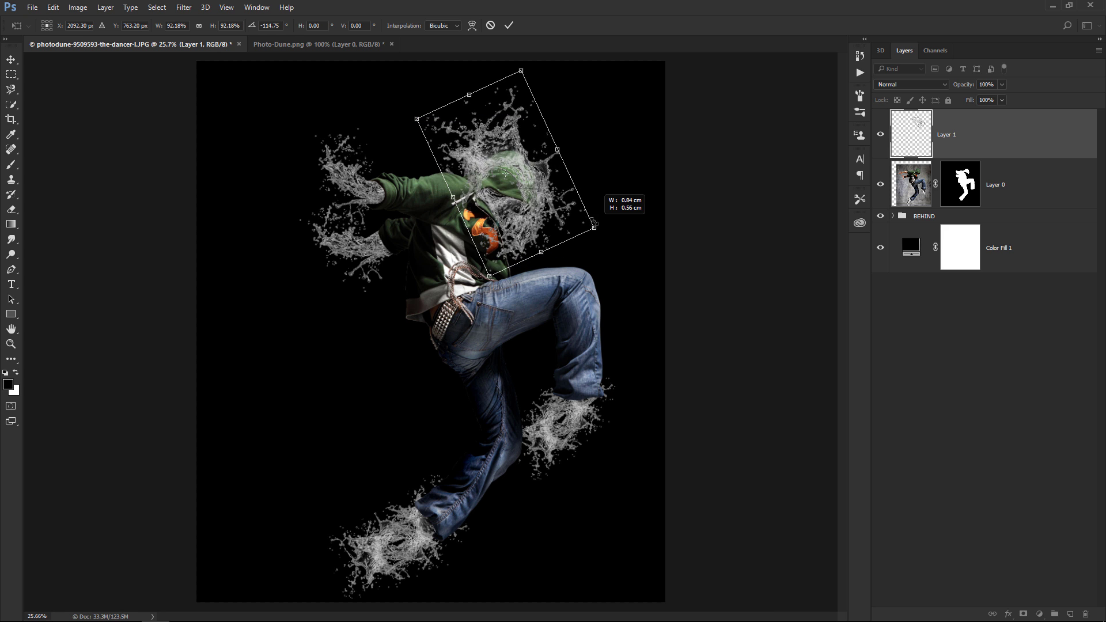
{"action": "left_click_drag", "start_coordinate": [609, 234], "coordinate": [555, 197]}
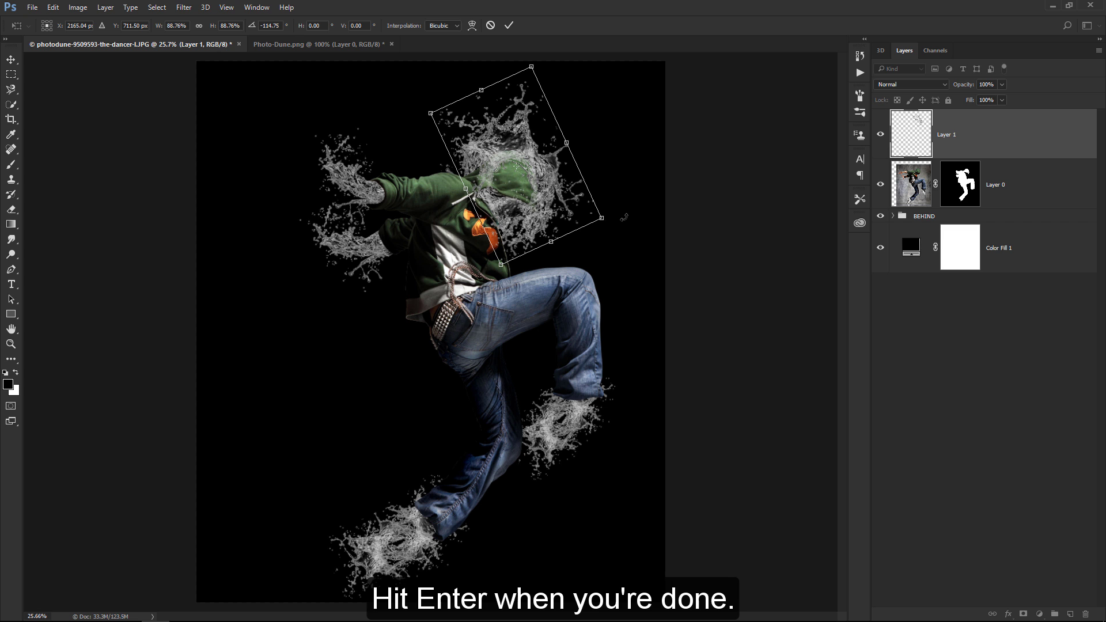
{"action": "left_click_drag", "start_coordinate": [624, 217], "coordinate": [616, 212]}
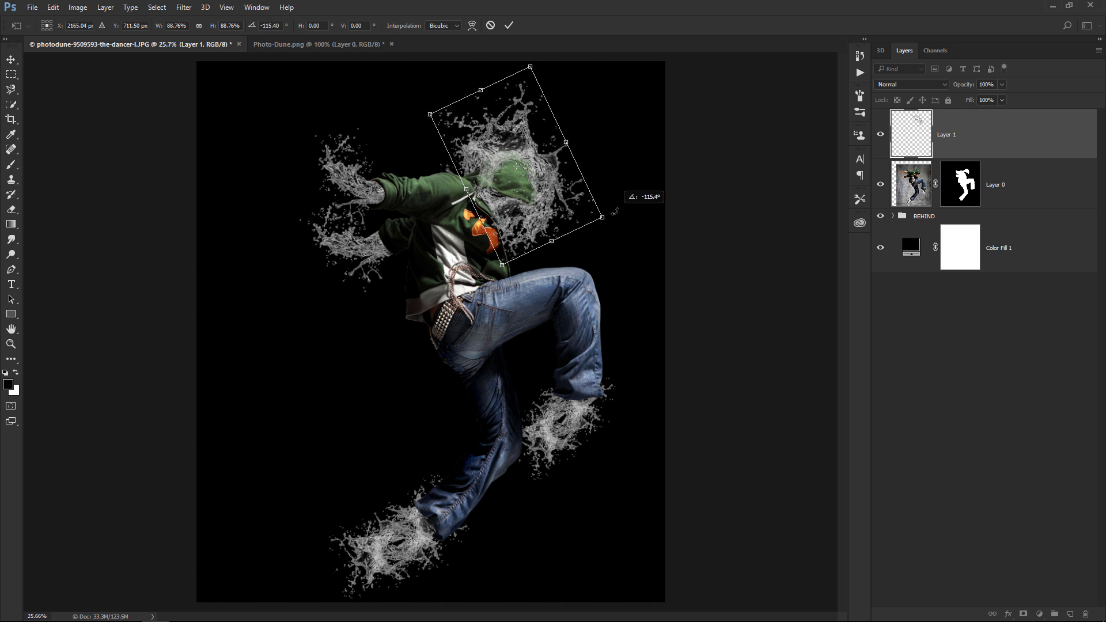
{"action": "left_click", "coordinate": [509, 25]}
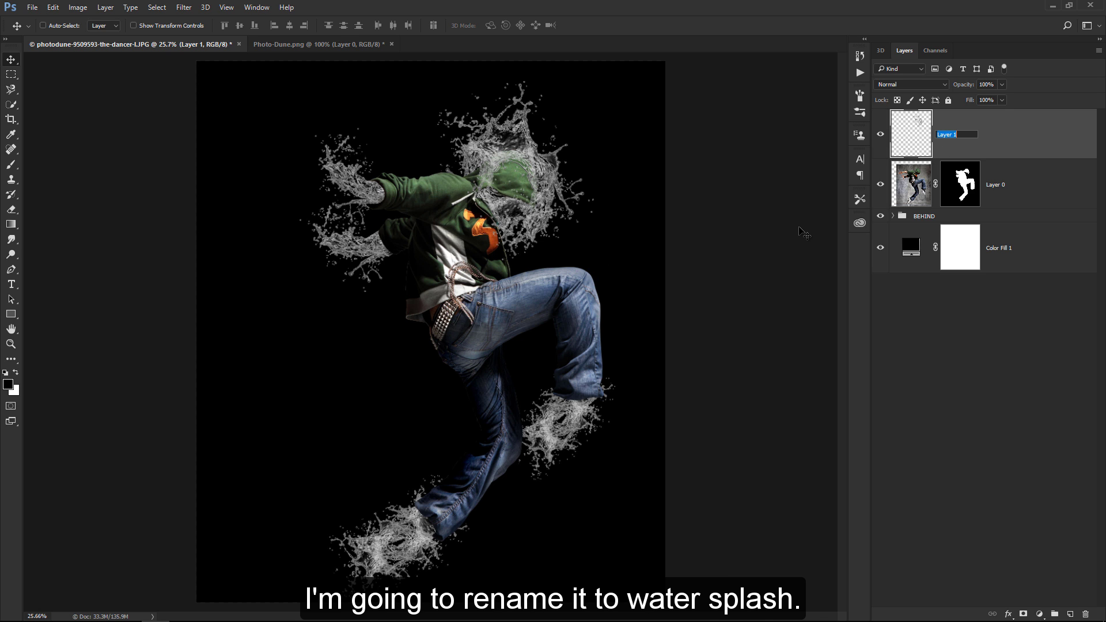
{"action": "left_click", "coordinate": [972, 130]}
Name the layer WATER SPLASH and convert it to a smart object
{"action": "type", "text": "WATER SPLASH"}
{"action": "key", "text": "Return"}
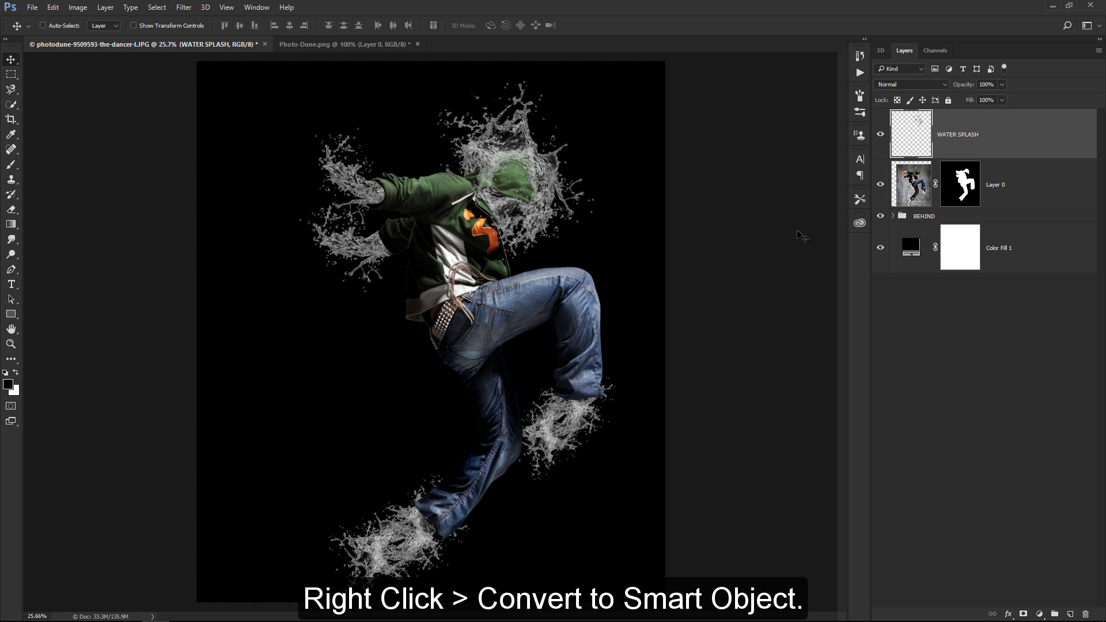
{"action": "right_click", "coordinate": [963, 143]}
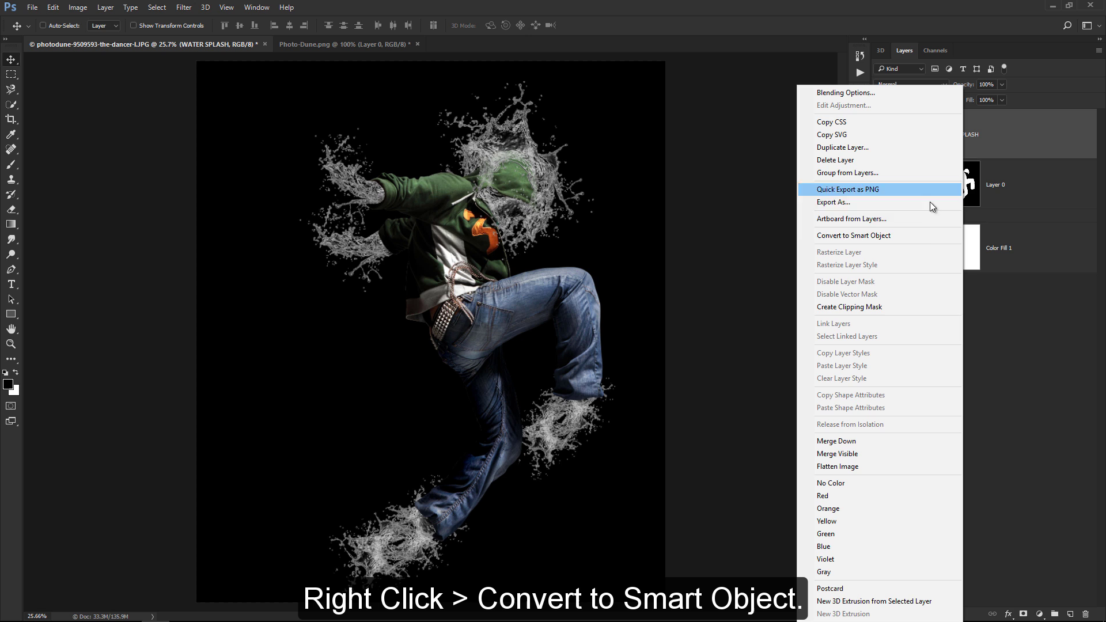
{"action": "left_click", "coordinate": [924, 235]}
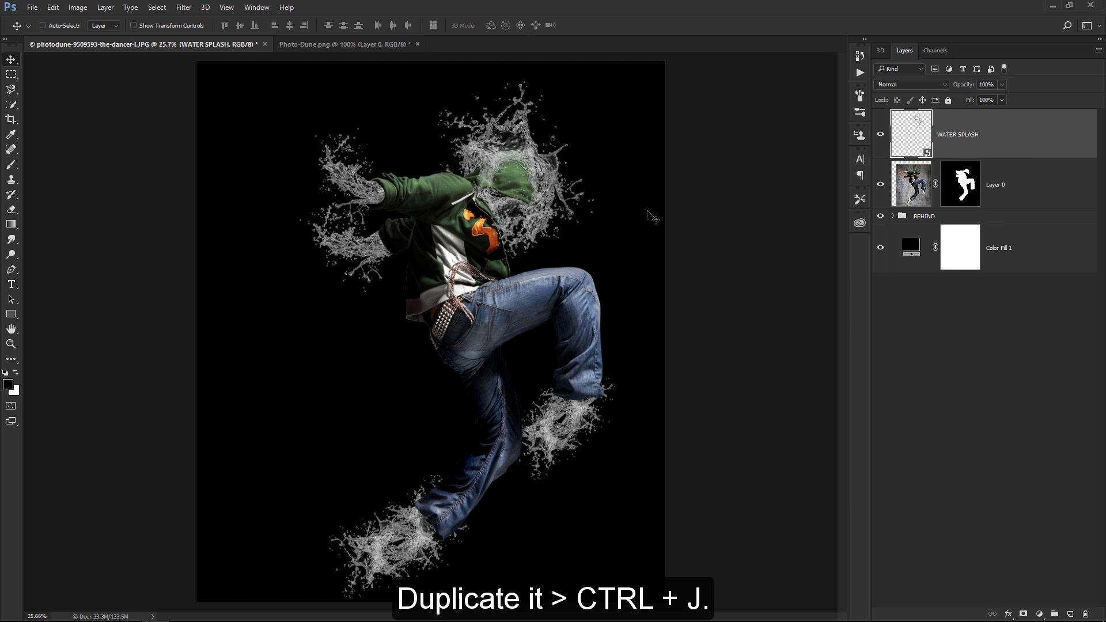
Add a splash copy shrunk to about 47% and rotated around the outstretched hand
{"action": "key", "text": "ctrl+j"}
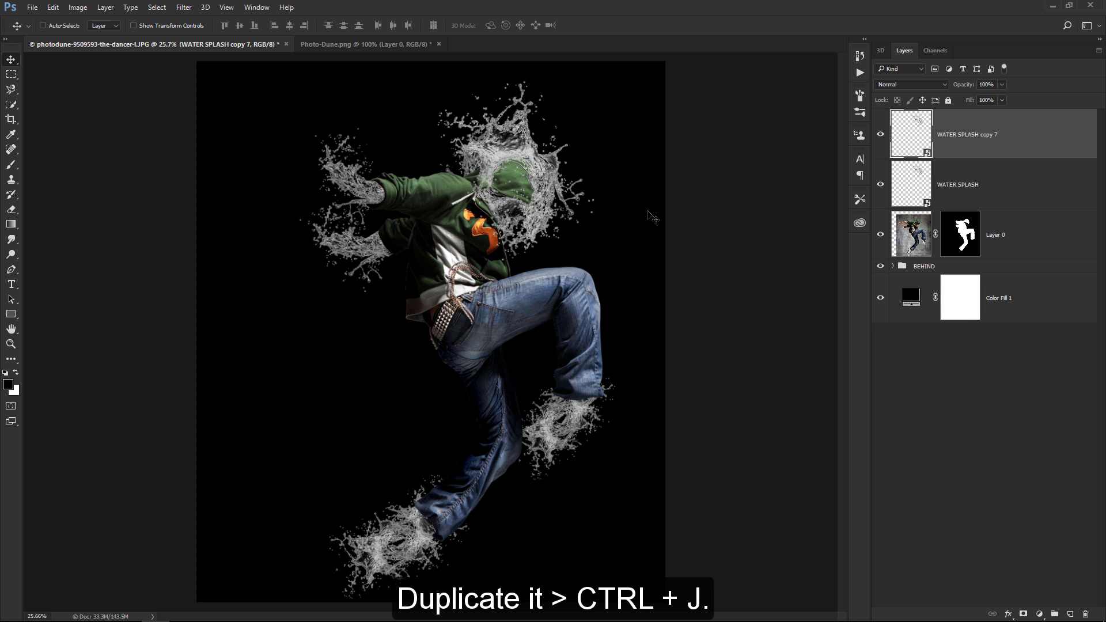
{"action": "left_click_drag", "start_coordinate": [478, 190], "coordinate": [409, 243]}
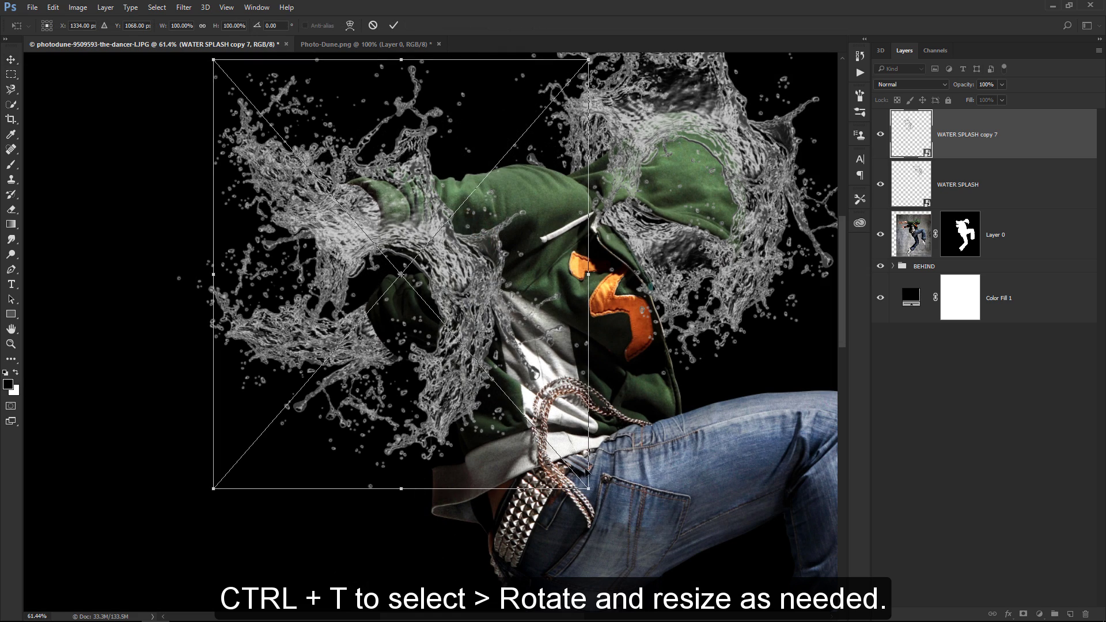
{"action": "left_click_drag", "start_coordinate": [589, 488], "coordinate": [386, 262]}
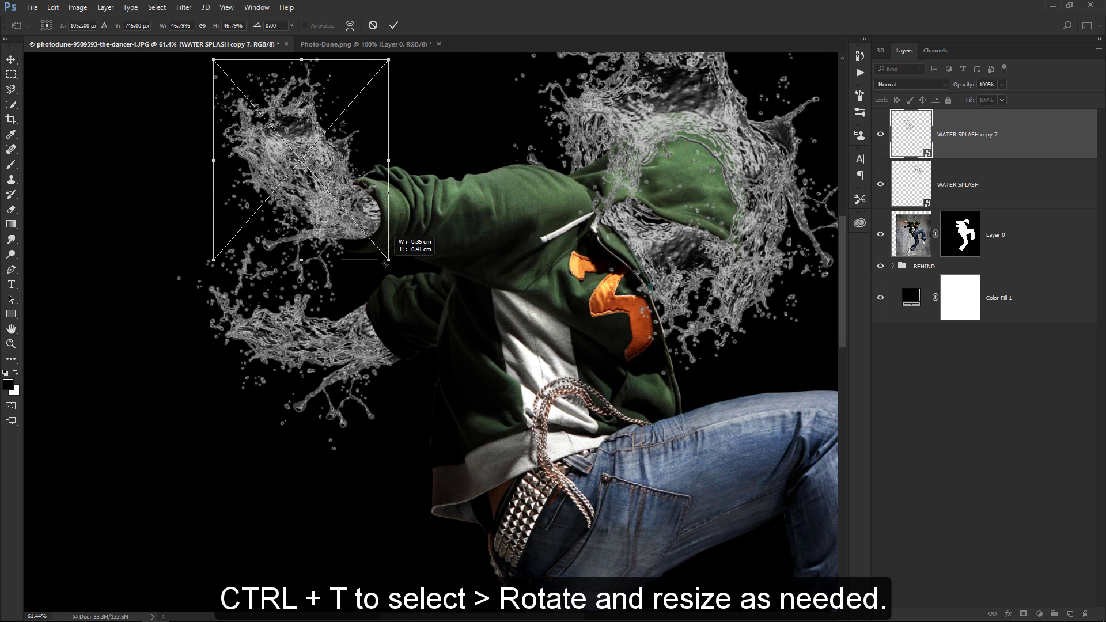
{"action": "left_click_drag", "start_coordinate": [363, 221], "coordinate": [412, 265]}
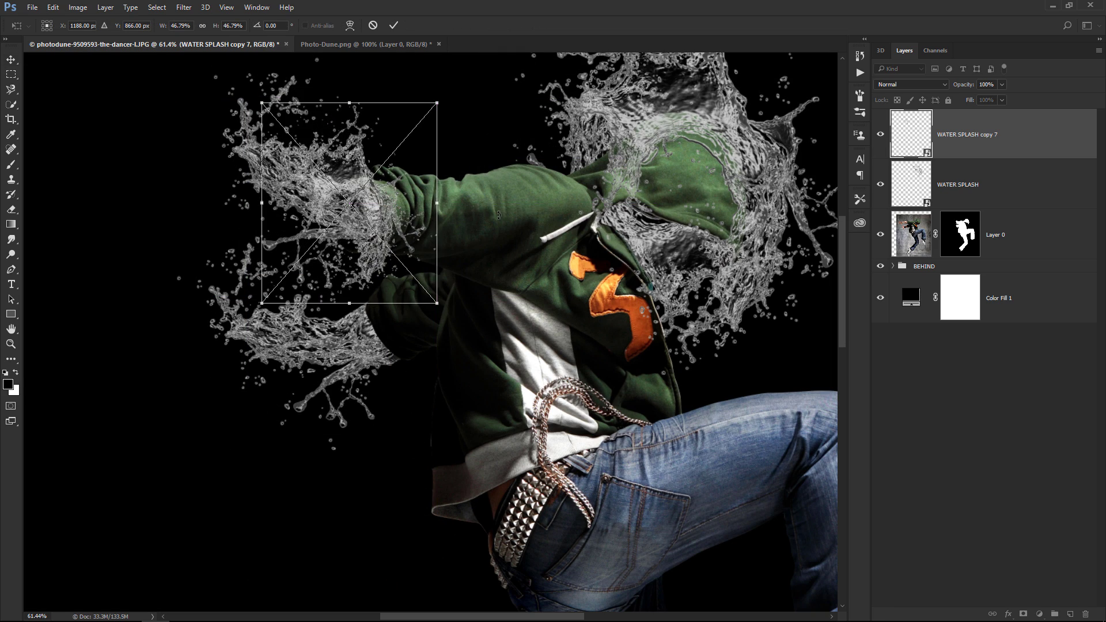
{"action": "left_click_drag", "start_coordinate": [512, 197], "coordinate": [501, 241]}
{"action": "left_click_drag", "start_coordinate": [380, 231], "coordinate": [380, 228]}
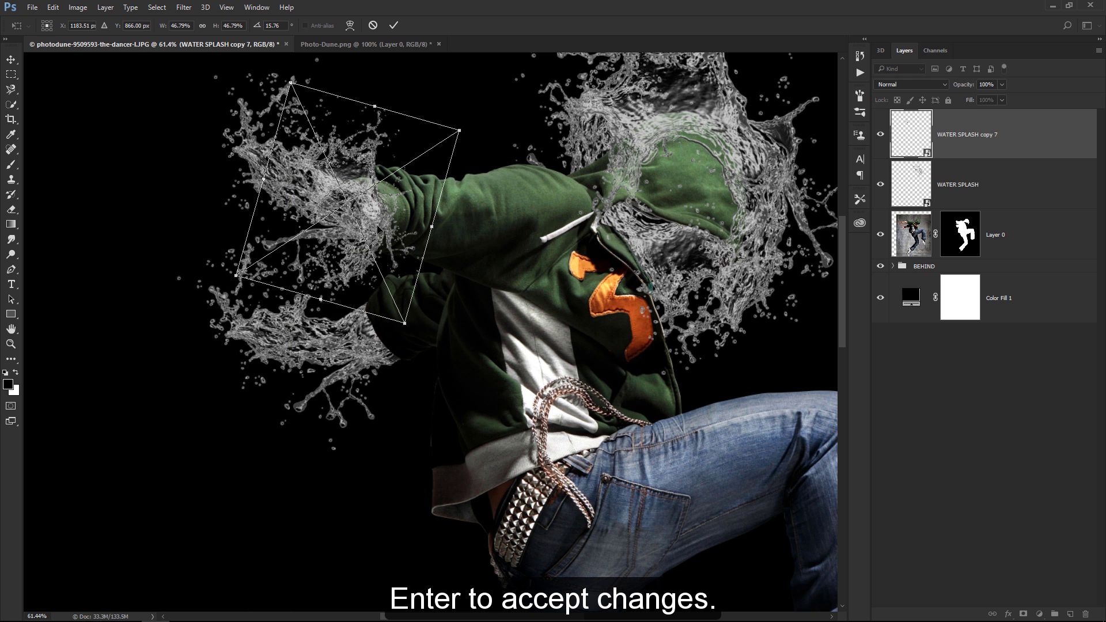
{"action": "key", "text": "z"}
{"action": "key", "text": "Return"}
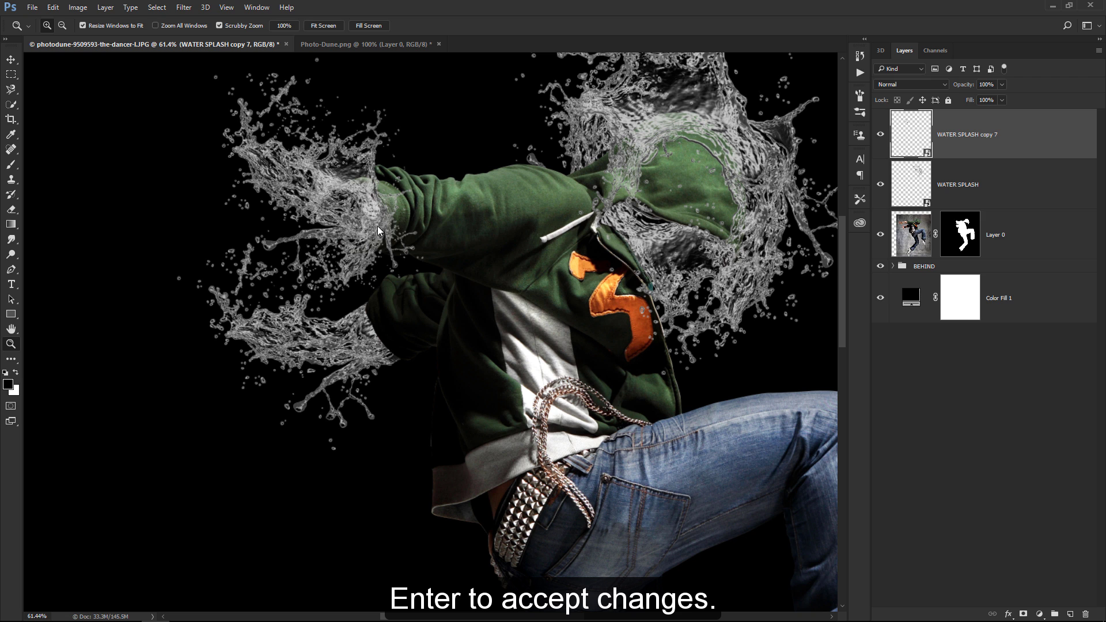
Add another splash copy rotated about -165° and scaled to about 36% over the lower arm
{"action": "key", "text": "ctrl+j"}
{"action": "key", "text": "v"}
{"action": "left_click_drag", "start_coordinate": [377, 227], "coordinate": [397, 354]}
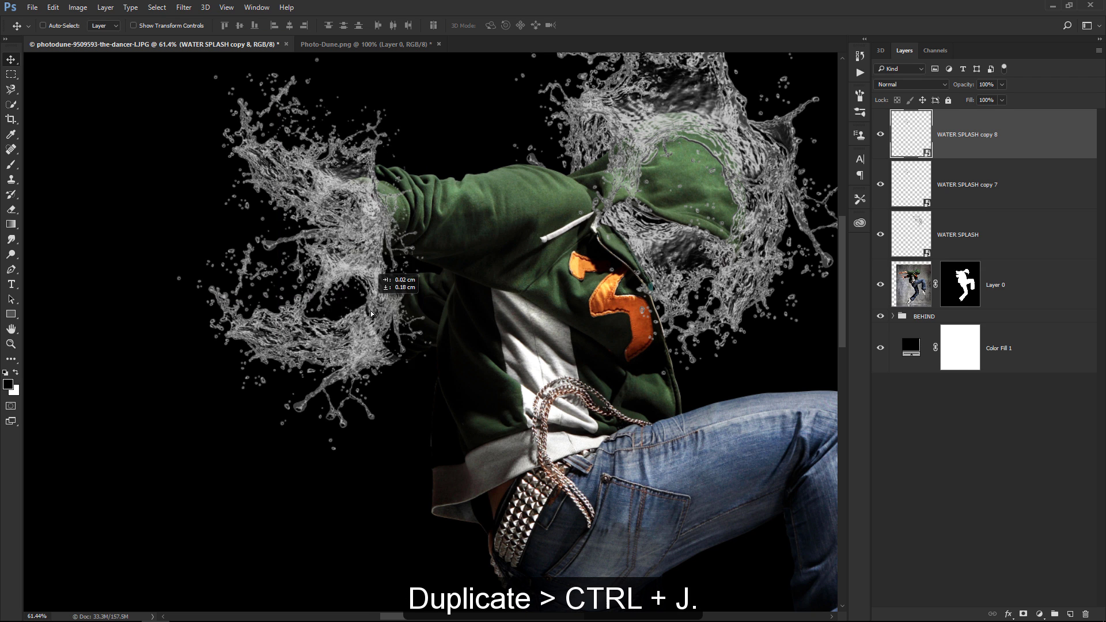
{"action": "key", "text": "ctrl+t"}
{"action": "left_click_drag", "start_coordinate": [262, 346], "coordinate": [418, 337]}
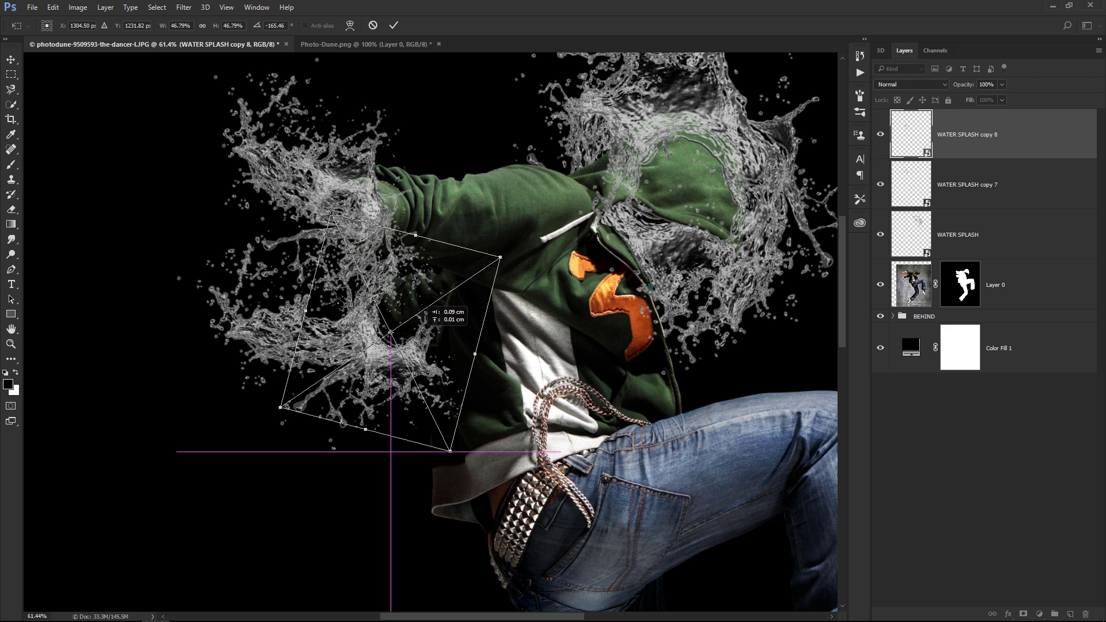
{"action": "left_click_drag", "start_coordinate": [499, 259], "coordinate": [426, 301]}
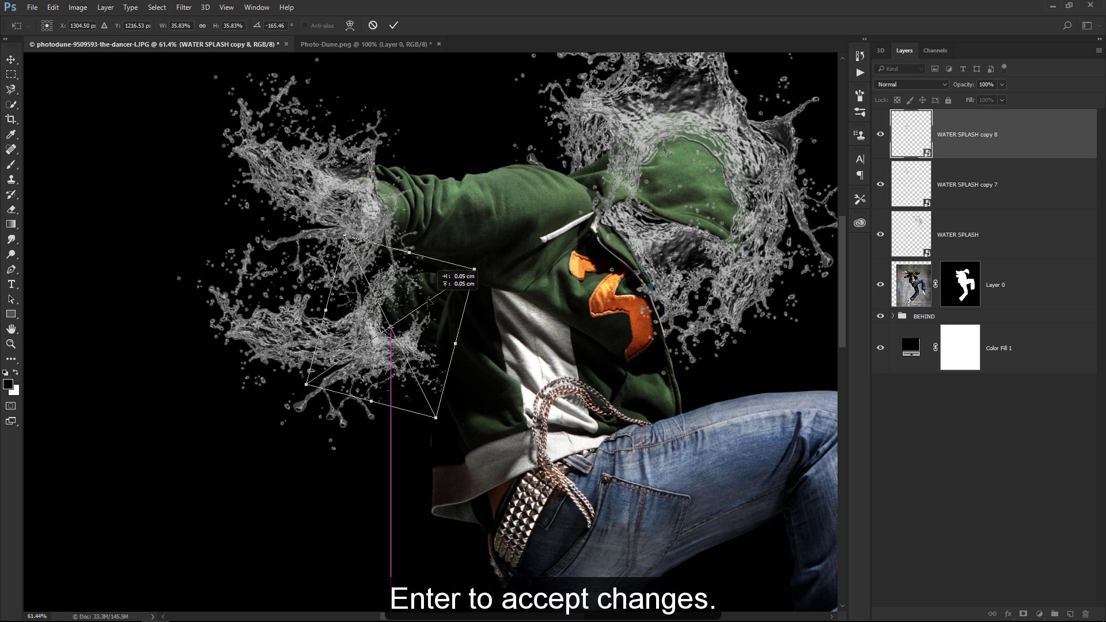
{"action": "key", "text": "Return"}
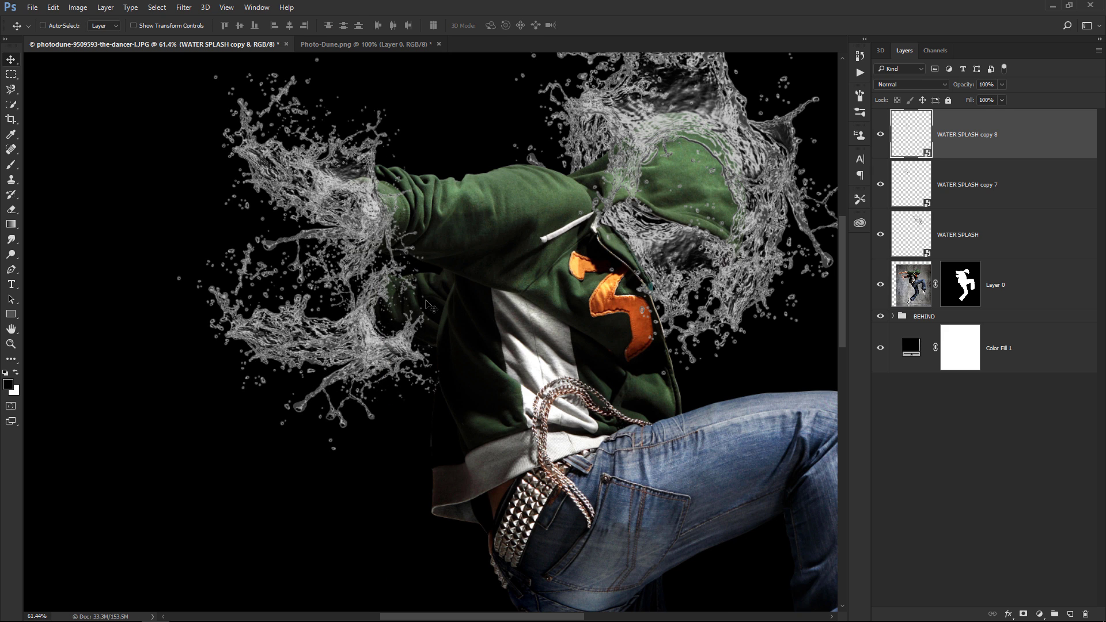
{"action": "key", "text": "z"}
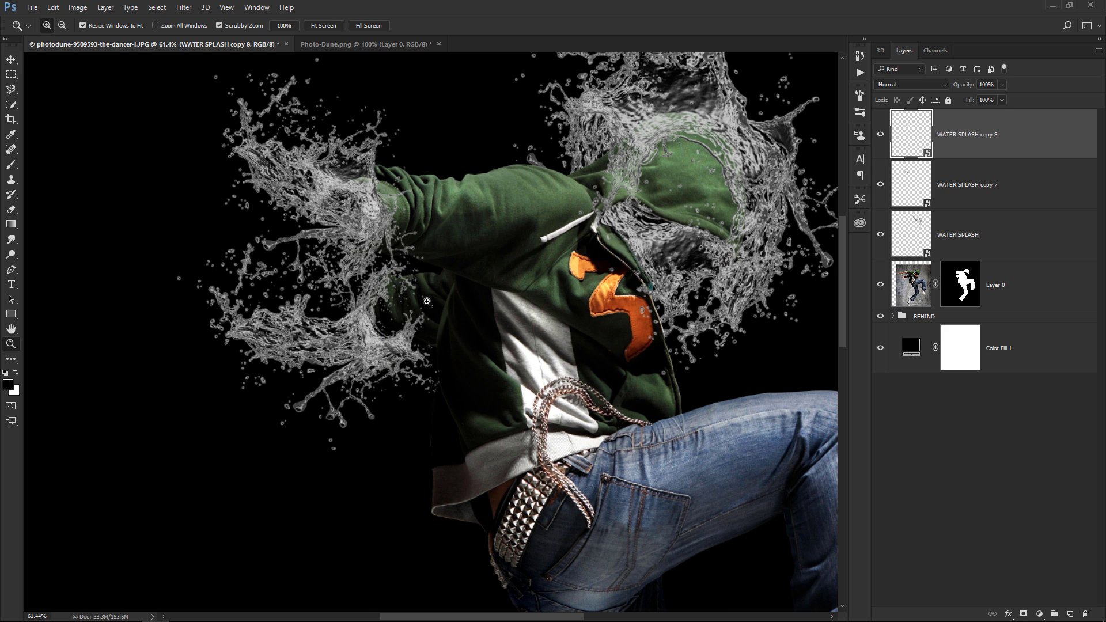
{"action": "left_click_drag", "start_coordinate": [431, 306], "coordinate": [372, 132]}
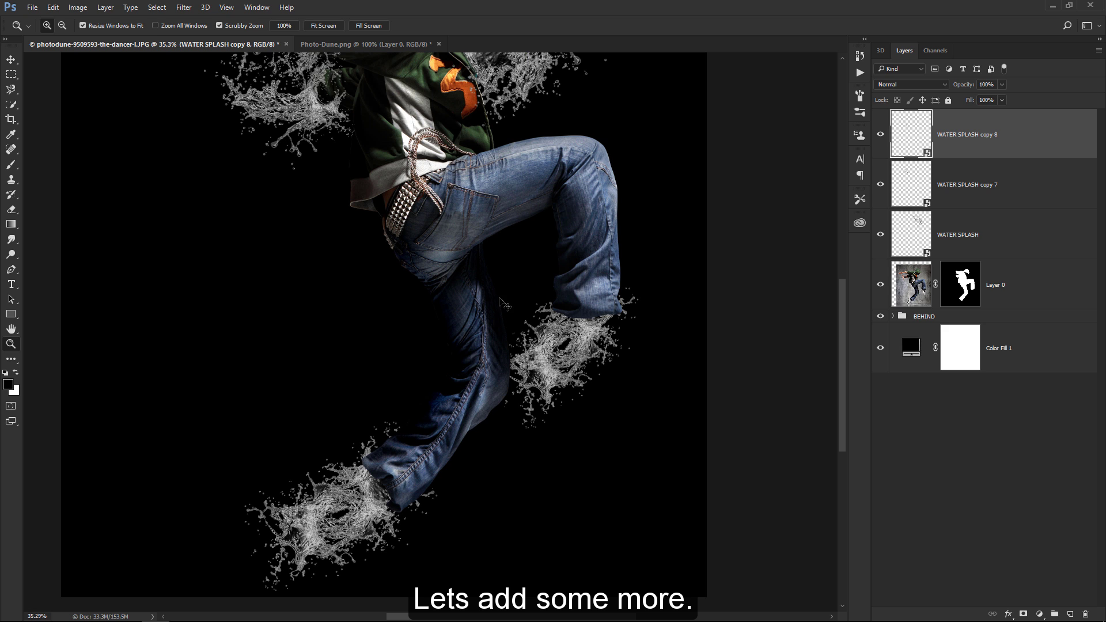
Add WATER SPLASH copy 9 under the lower leg, rotated and shrunk to about 40%
{"action": "key", "text": "ctrl+j"}
{"action": "key", "text": "v"}
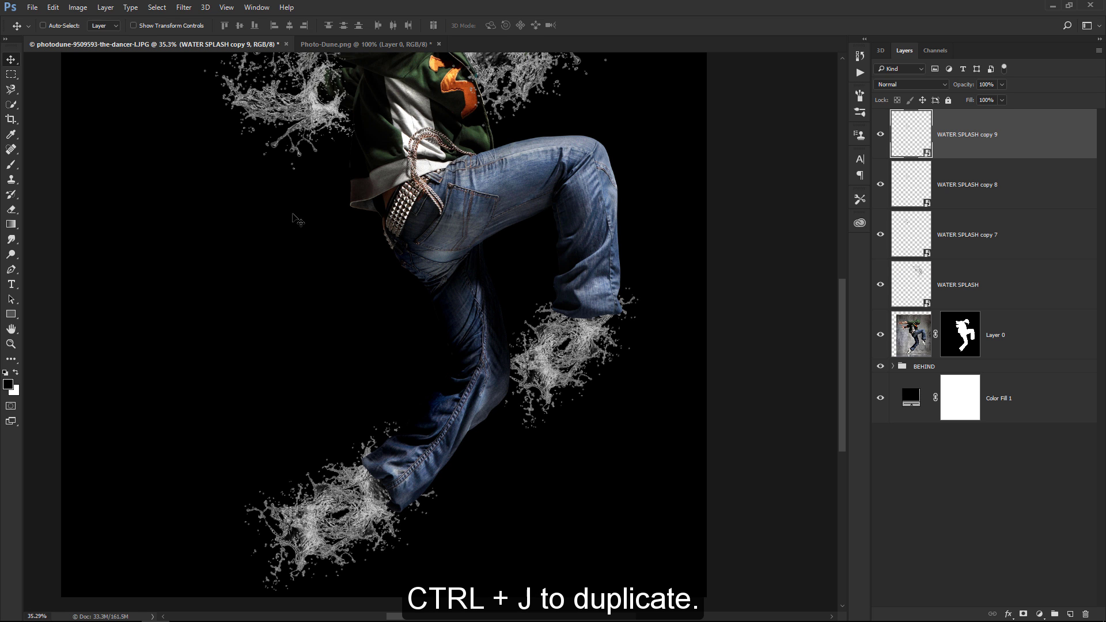
{"action": "left_click_drag", "start_coordinate": [295, 219], "coordinate": [430, 530]}
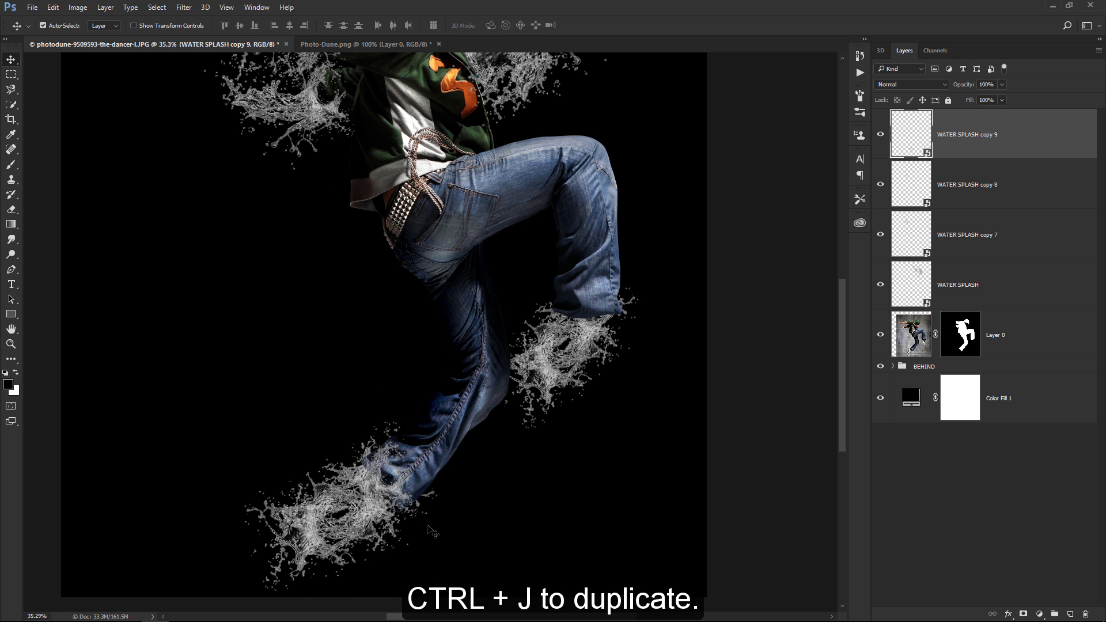
{"action": "key", "text": "ctrl+t"}
{"action": "mouse_move", "coordinate": [438, 448]}
{"action": "left_mouse_down"}
{"action": "mouse_move", "coordinate": [469, 423]}
{"action": "mouse_move", "coordinate": [423, 459]}
{"action": "left_mouse_up"}
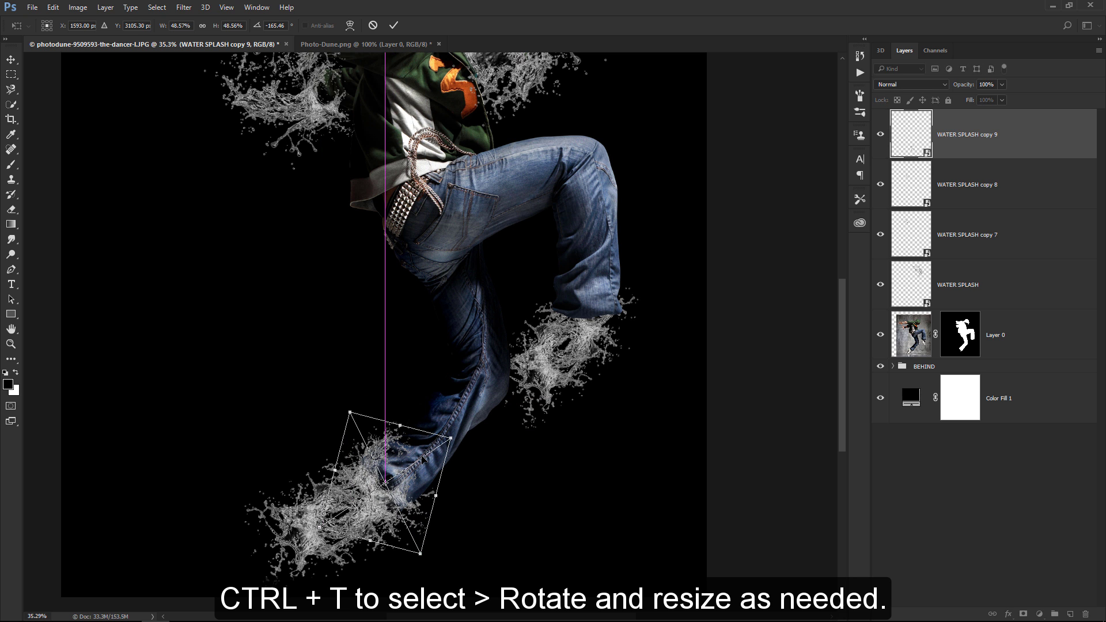
{"action": "left_click_drag", "start_coordinate": [473, 434], "coordinate": [456, 547]}
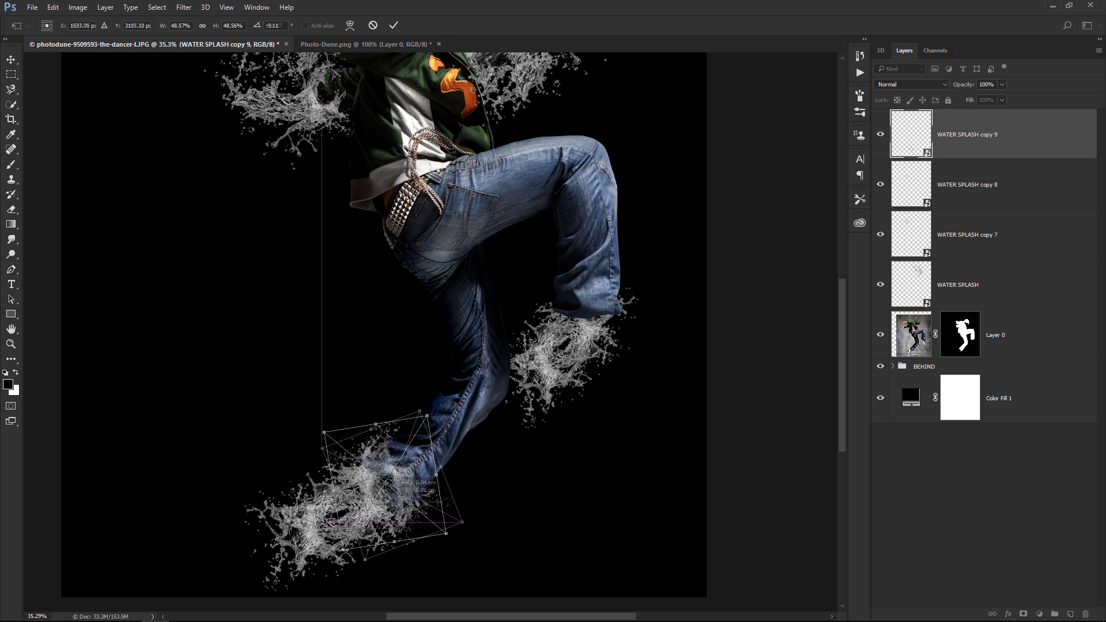
{"action": "mouse_move", "coordinate": [404, 478]}
{"action": "left_mouse_down"}
{"action": "mouse_move", "coordinate": [428, 412]}
{"action": "mouse_move", "coordinate": [411, 449]}
{"action": "mouse_move", "coordinate": [428, 437]}
{"action": "left_mouse_up"}
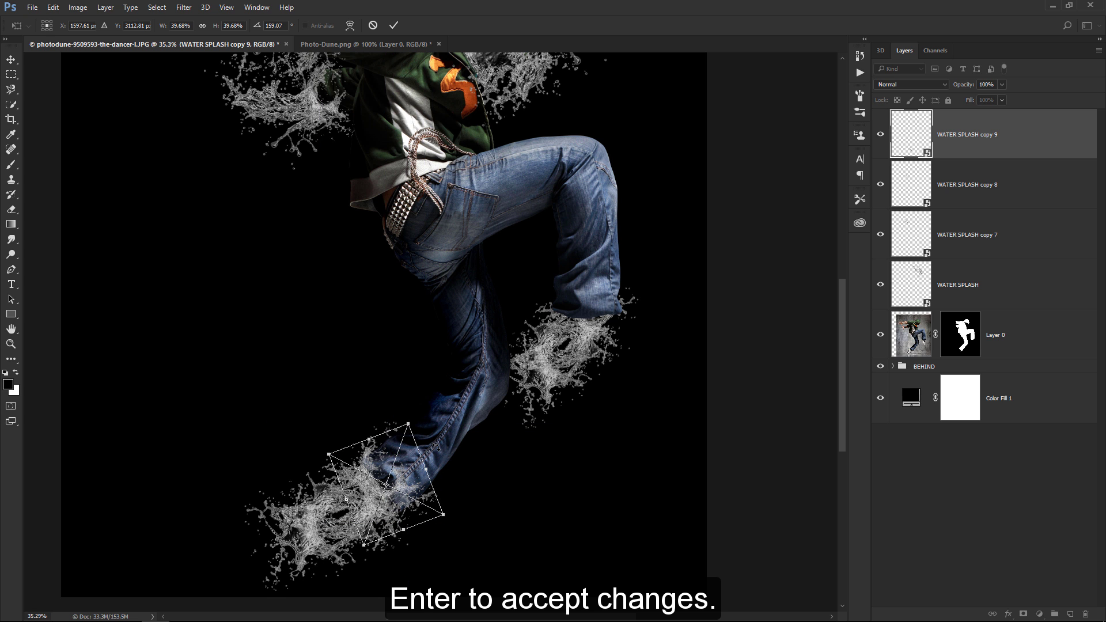
{"action": "key", "text": "Return"}
Duplicate it as copy 10 and place it at the back of the knee, rotated about 86°
{"action": "key", "text": "ctrl+j"}
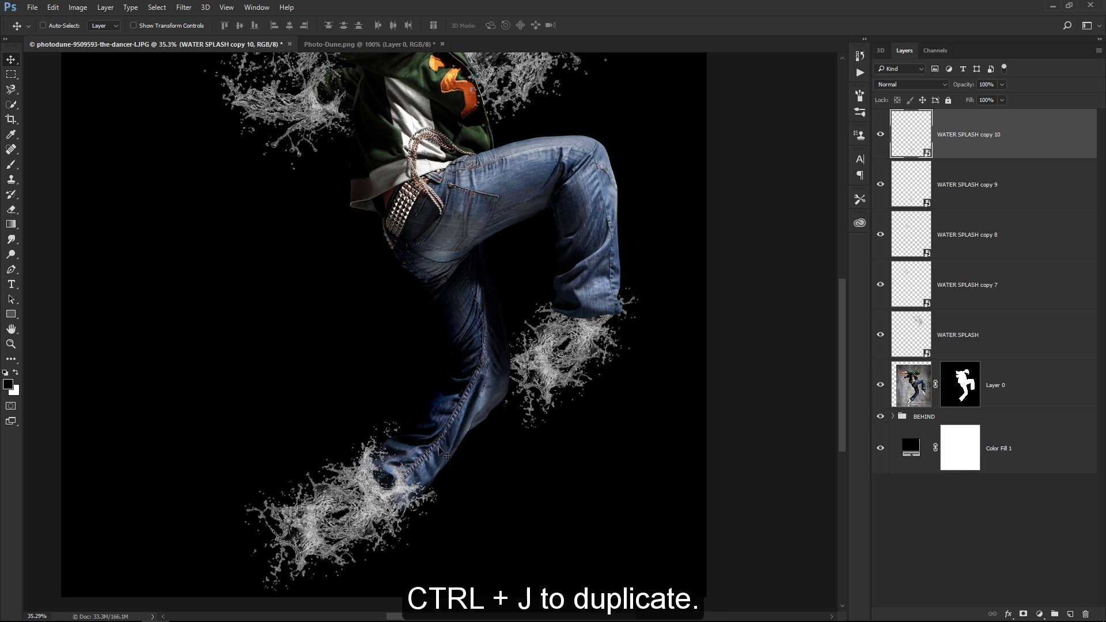
{"action": "mouse_move", "coordinate": [418, 481]}
{"action": "left_mouse_down"}
{"action": "mouse_move", "coordinate": [590, 369]}
{"action": "mouse_move", "coordinate": [600, 293]}
{"action": "left_mouse_up"}
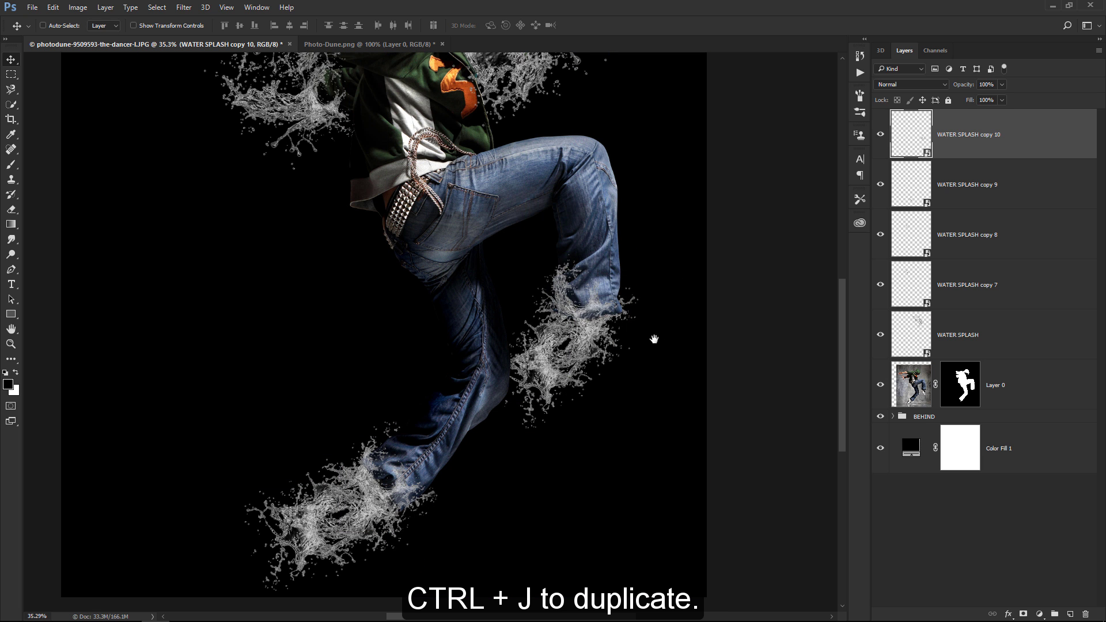
{"action": "mouse_move", "coordinate": [654, 338]}
{"action": "left_mouse_down"}
{"action": "mouse_move", "coordinate": [599, 444]}
{"action": "mouse_move", "coordinate": [547, 424]}
{"action": "mouse_move", "coordinate": [555, 416]}
{"action": "left_mouse_up"}
{"action": "key", "text": "ctrl+t"}
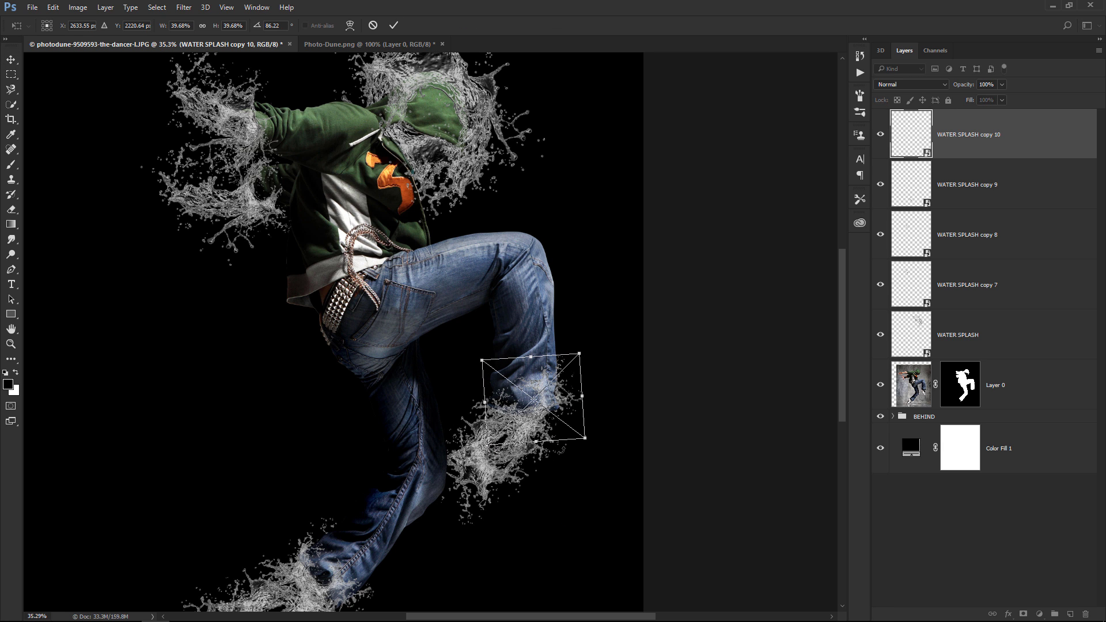
{"action": "key", "text": "Return"}
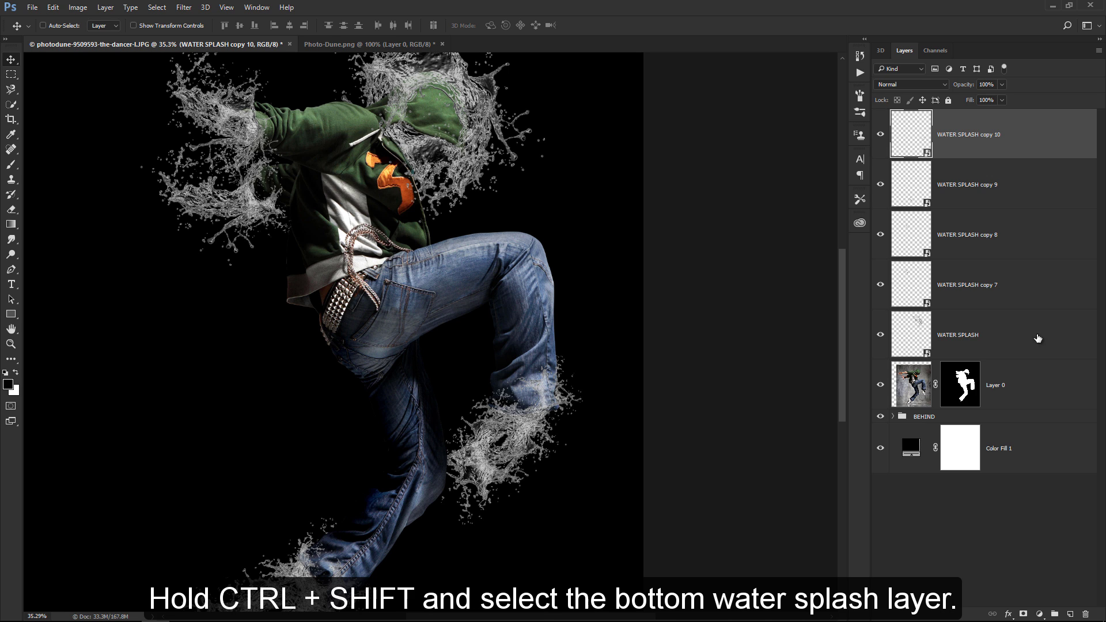
Group the five front WATER SPLASH layers into an expanded group named FRONT
{"action": "left_click", "coordinate": [990, 338], "text": "ctrl+shift"}
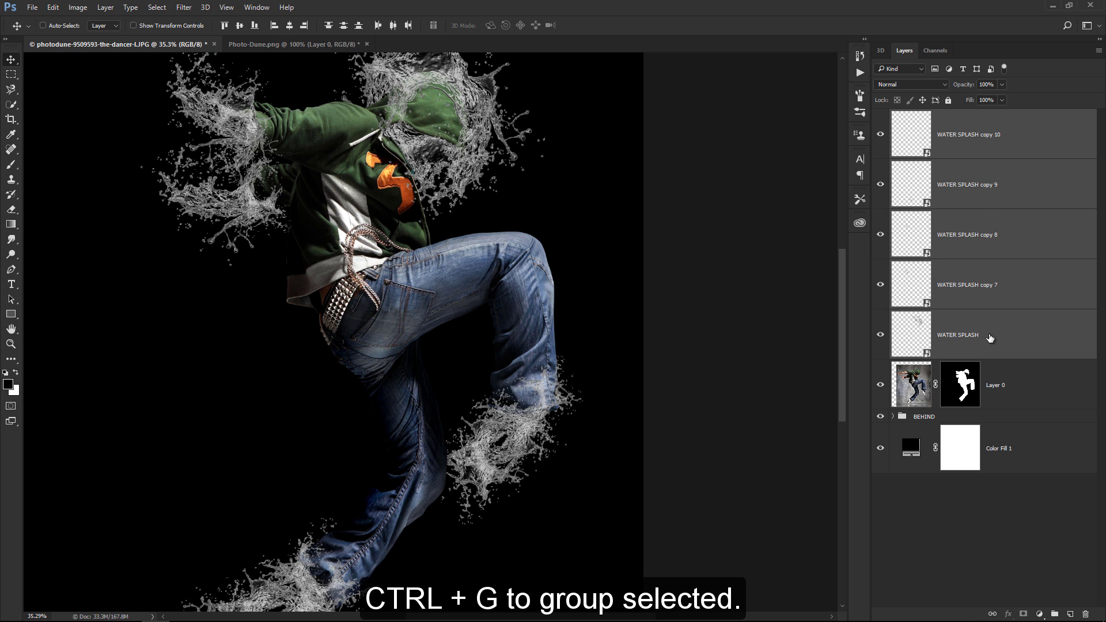
{"action": "key", "text": "ctrl+g"}
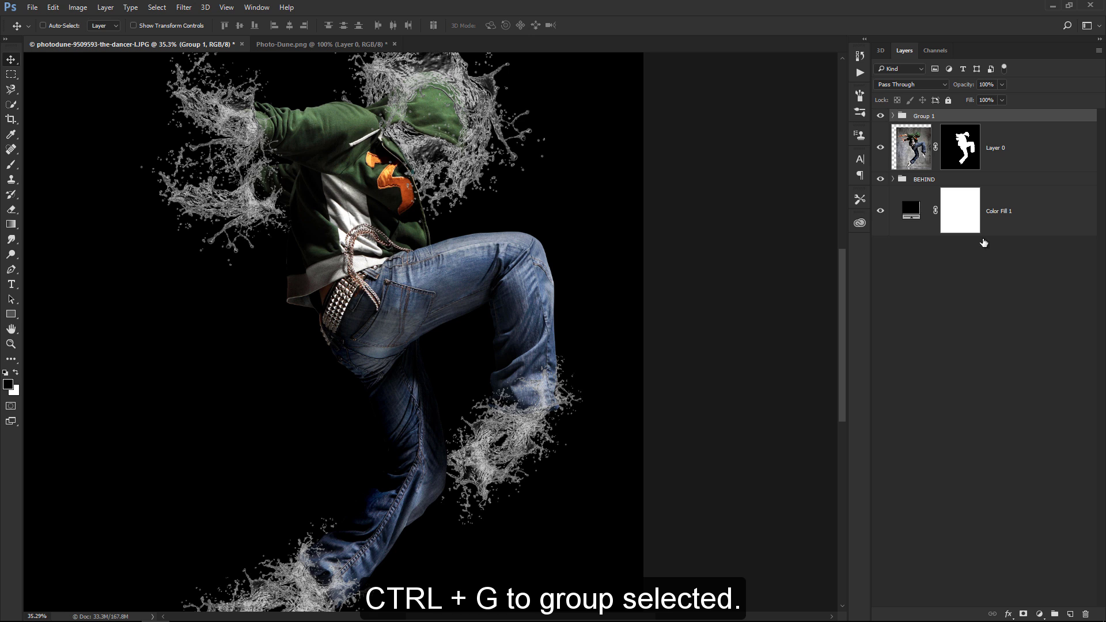
{"action": "double_click", "coordinate": [927, 116]}
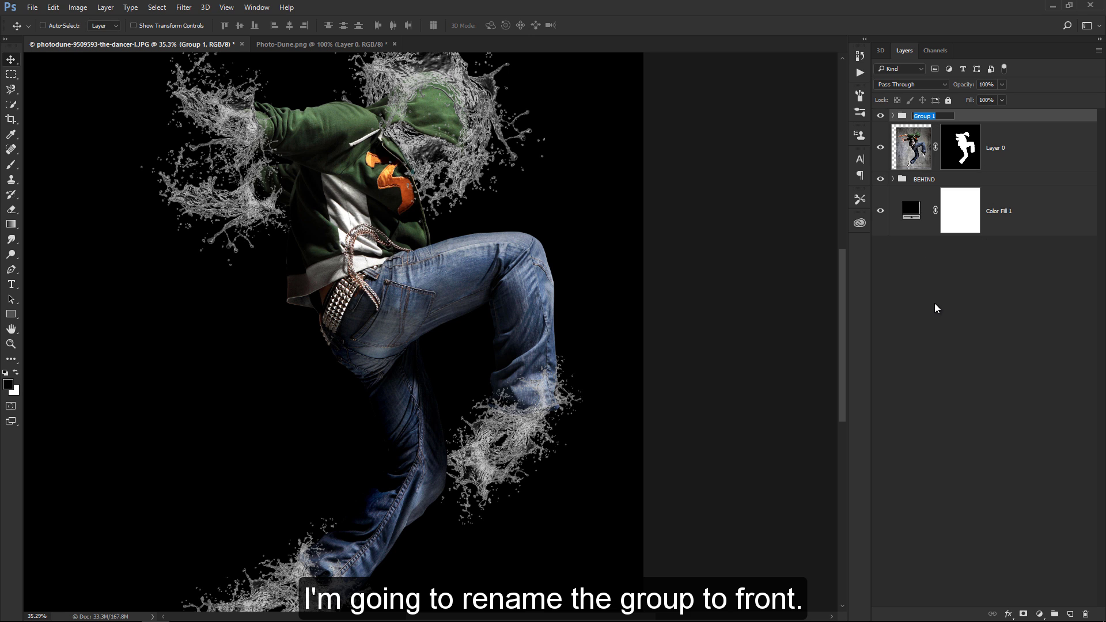
{"action": "type", "text": "FRONT"}
{"action": "key", "text": "Return"}
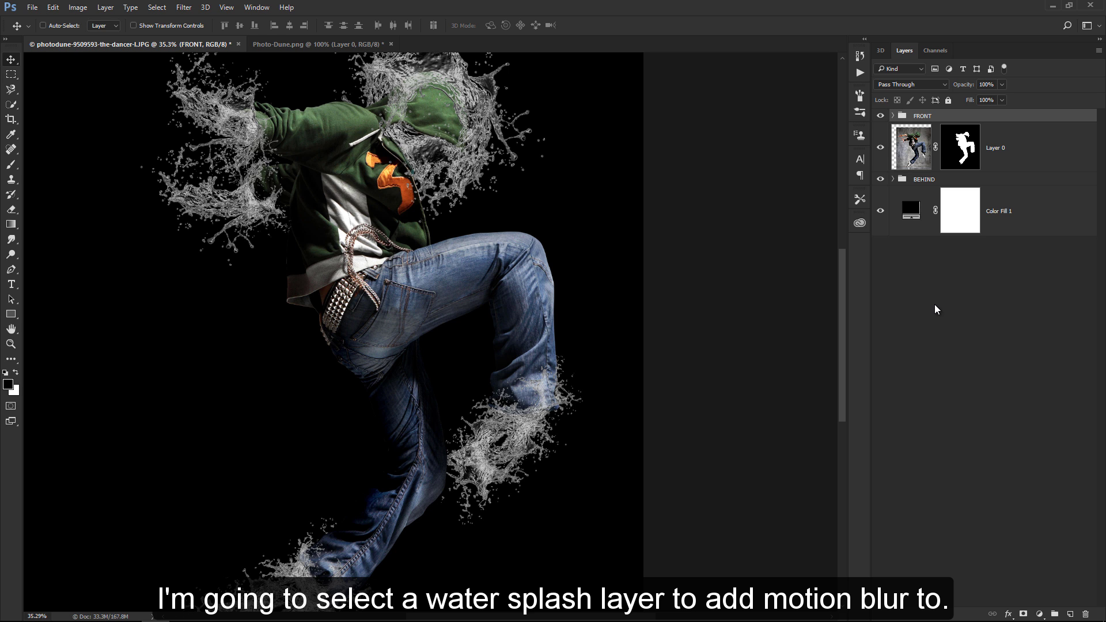
{"action": "left_click", "coordinate": [893, 115]}
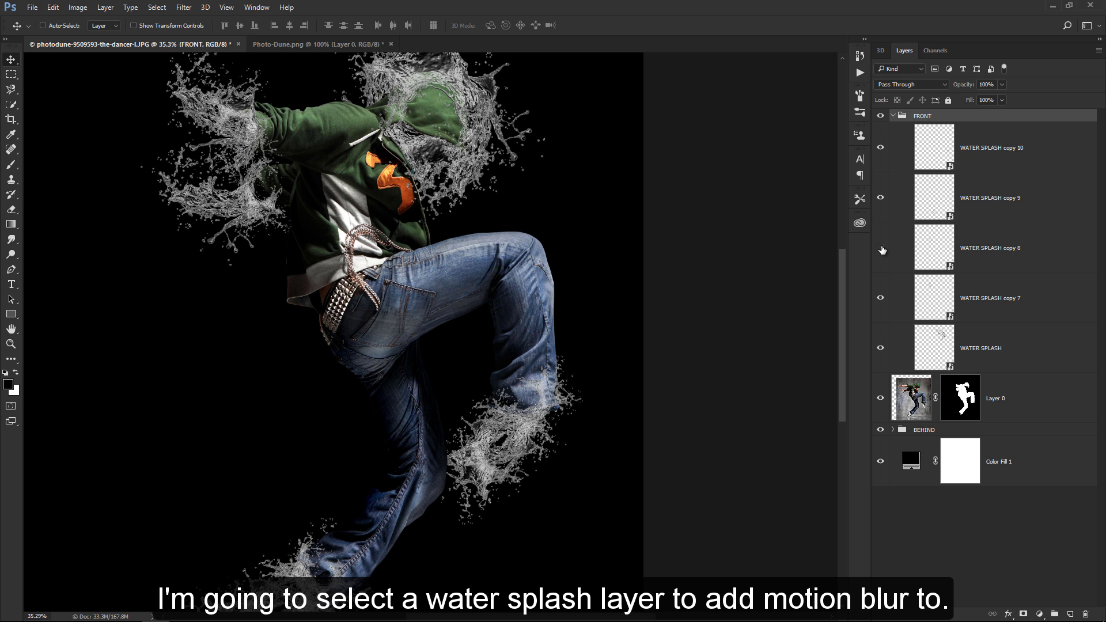
Apply a Motion Blur of angle 63 and distance 7 px to WATER SPLASH copy 8
{"action": "left_click", "coordinate": [957, 251]}
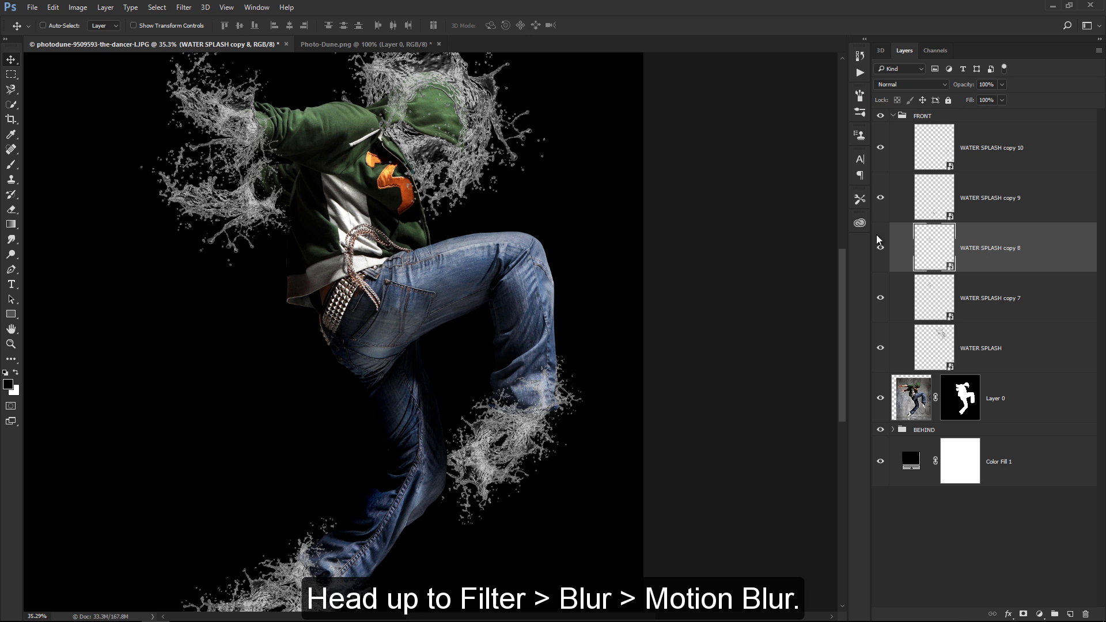
{"action": "left_click", "coordinate": [184, 8]}
{"action": "mouse_move", "coordinate": [189, 135]}
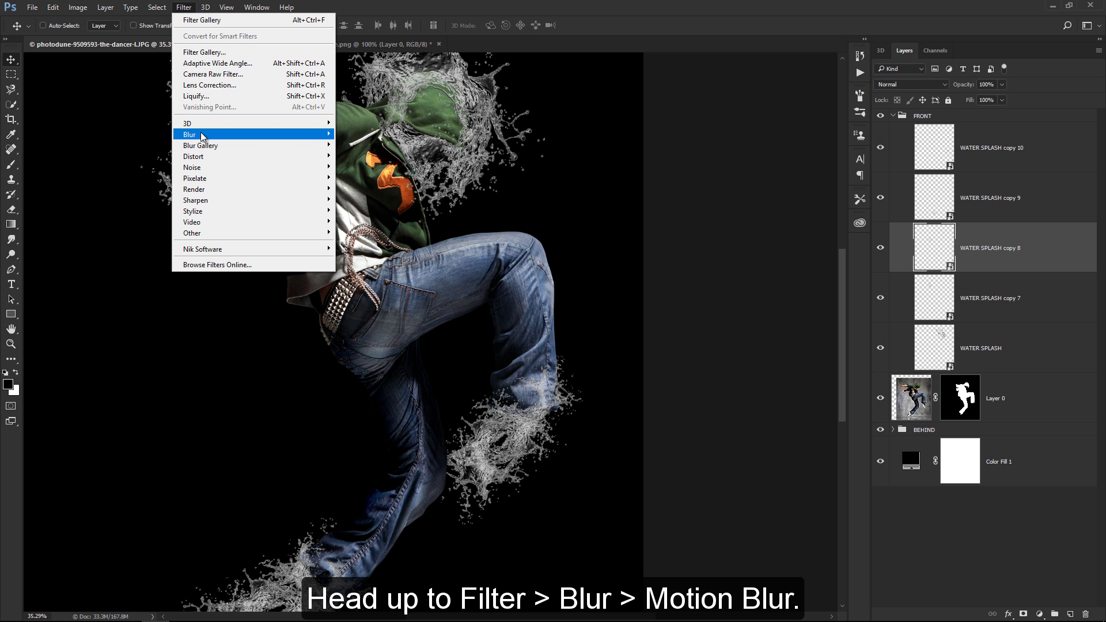
{"action": "left_click", "coordinate": [363, 200]}
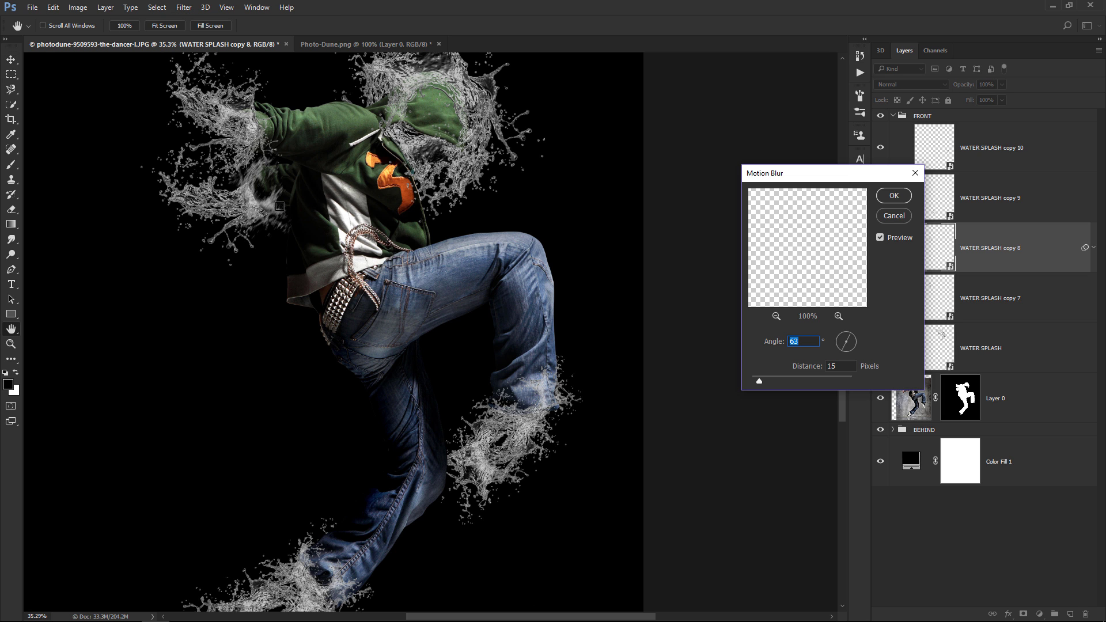
{"action": "left_click_drag", "start_coordinate": [759, 382], "coordinate": [755, 379]}
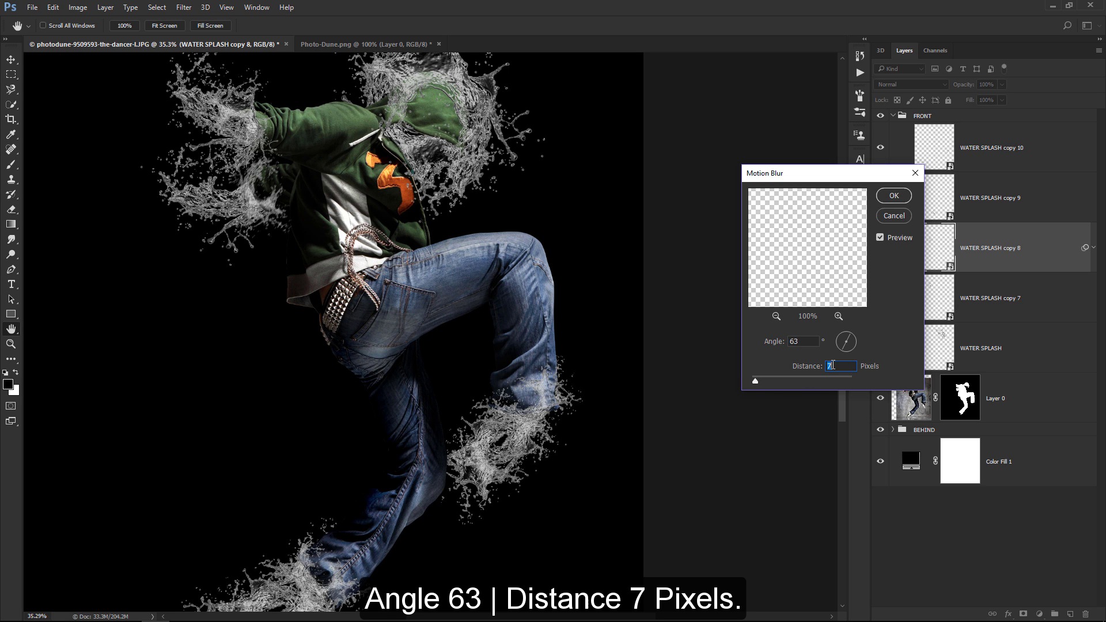
{"action": "left_click", "coordinate": [893, 196]}
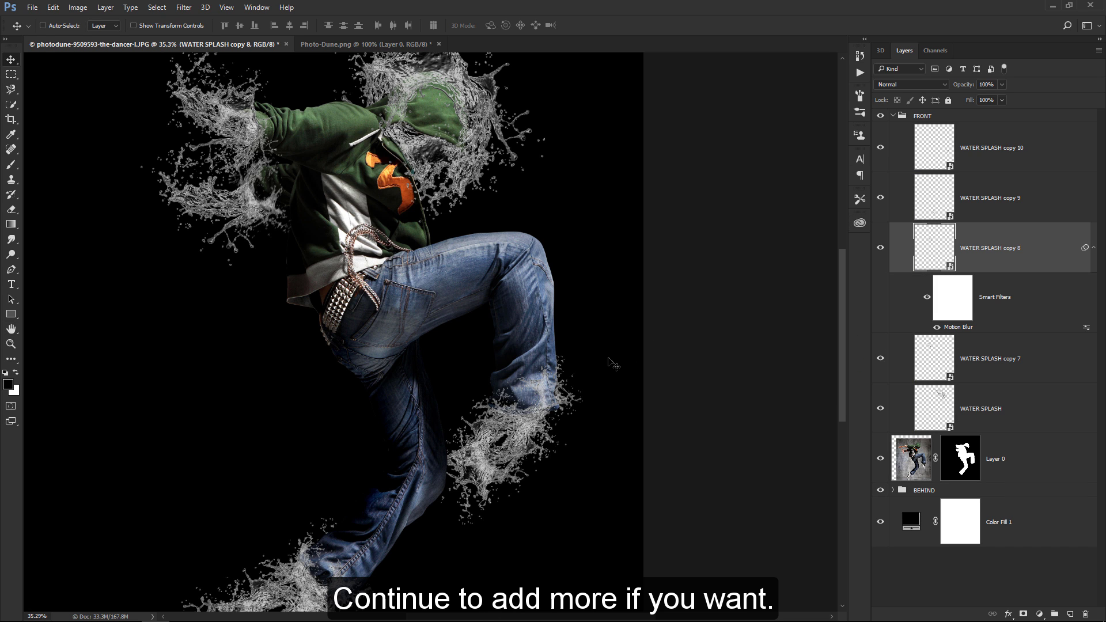
{"action": "scroll", "coordinate": [512, 385], "scroll_direction": "down", "scroll_amount": 5}
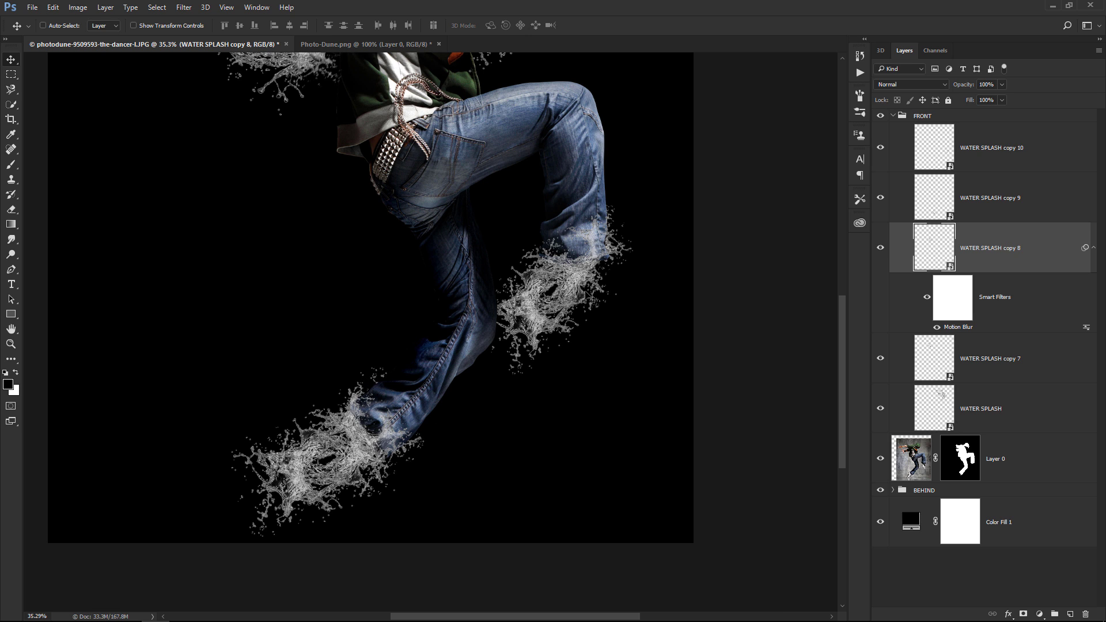
Collapse the FRONT group, then fit the image and zoom in on the dancer's upper body
{"action": "left_click", "coordinate": [894, 119]}
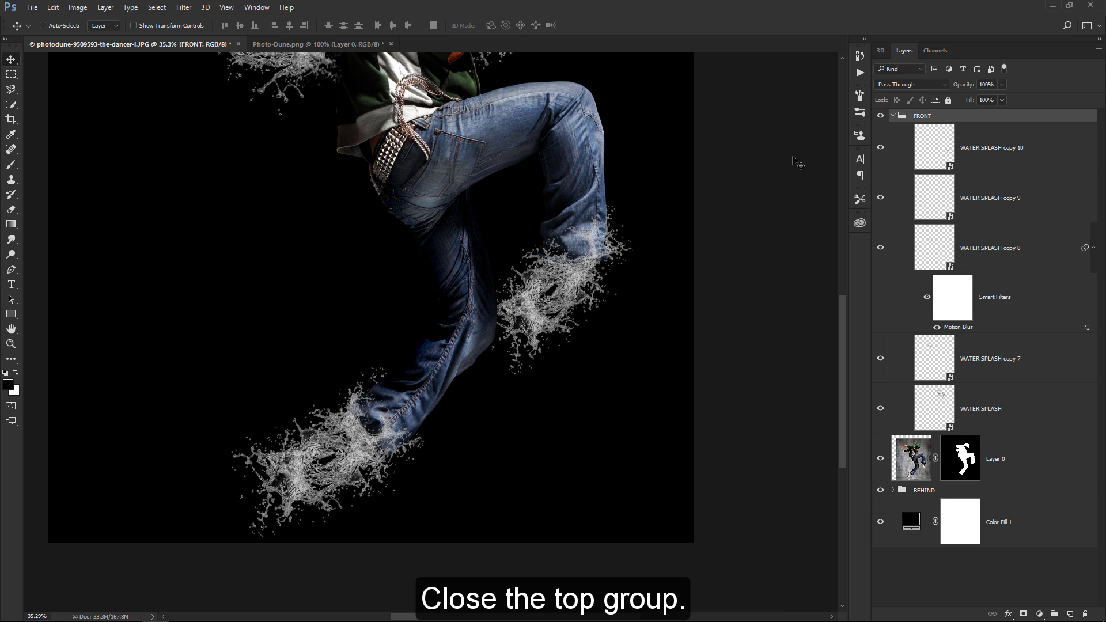
{"action": "left_click", "coordinate": [893, 116]}
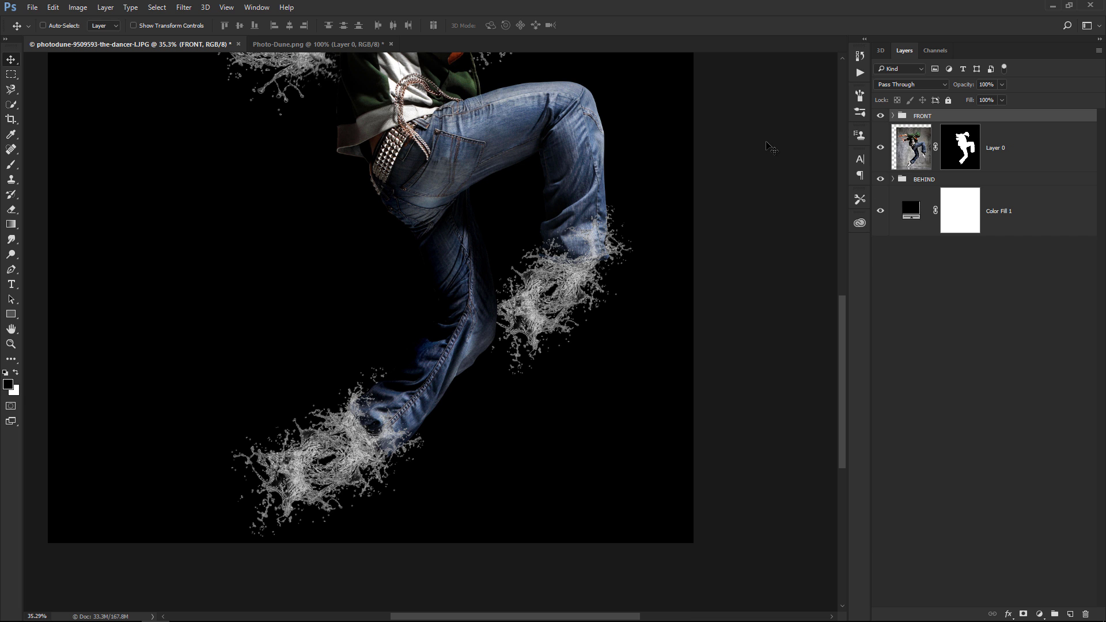
{"action": "key", "text": "ctrl+0"}
{"action": "key", "text": "z"}
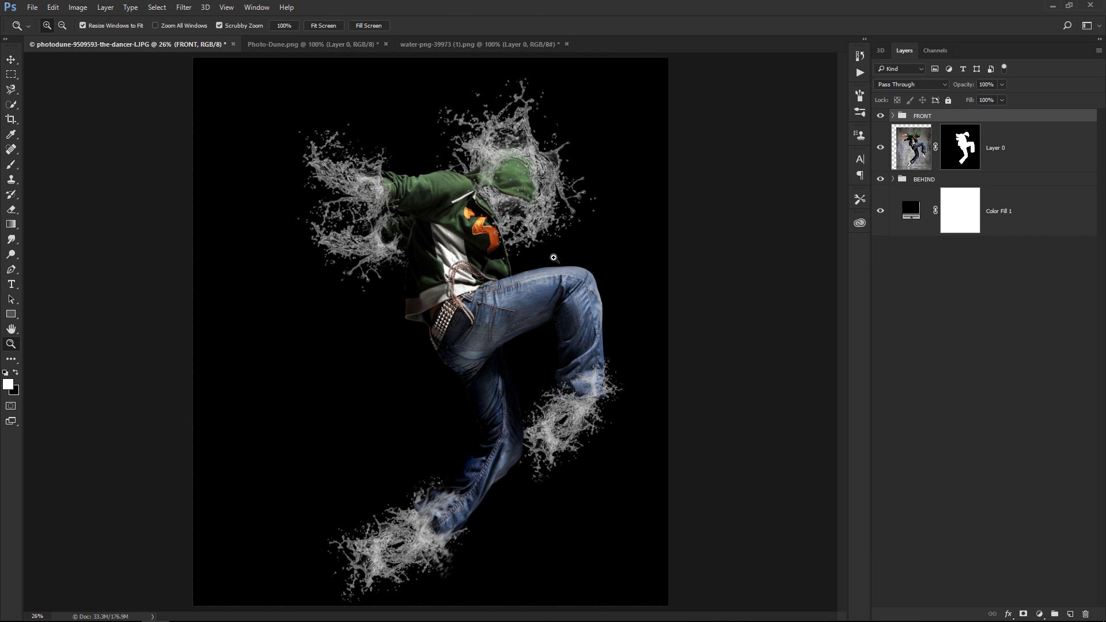
{"action": "mouse_move", "coordinate": [500, 155]}
{"action": "left_mouse_down"}
{"action": "mouse_move", "coordinate": [557, 154]}
{"action": "mouse_move", "coordinate": [551, 215]}
{"action": "mouse_move", "coordinate": [562, 228]}
{"action": "left_mouse_up"}
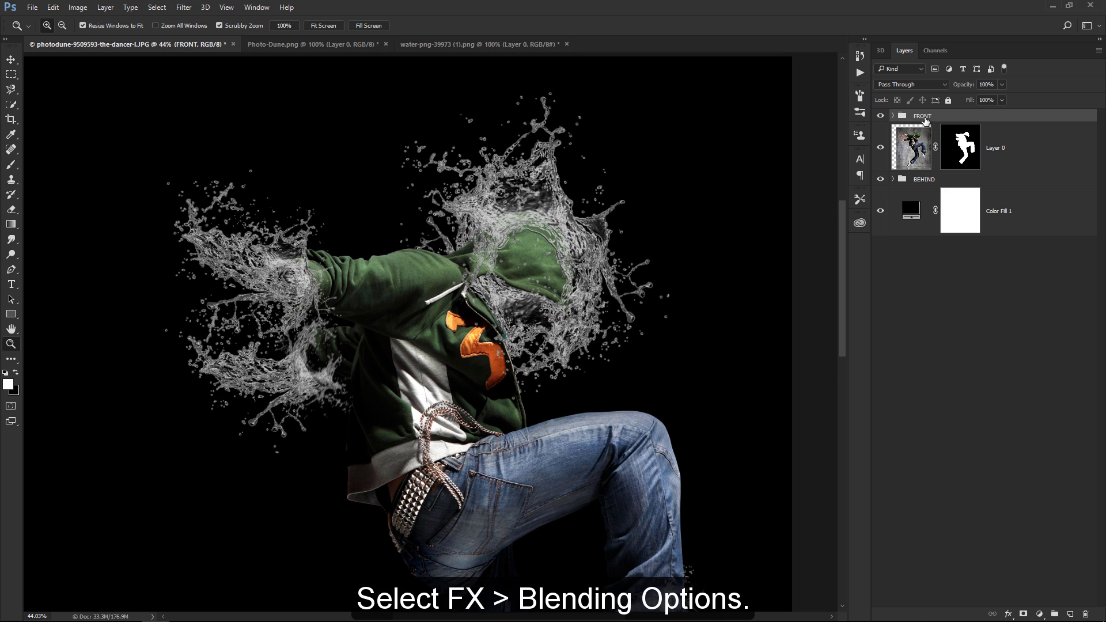
Add a Multiply drop shadow (22%, 140°, distance 12, spread 5, size 18) to FRONT and toggle it to compare
{"action": "left_click", "coordinate": [1009, 614]}
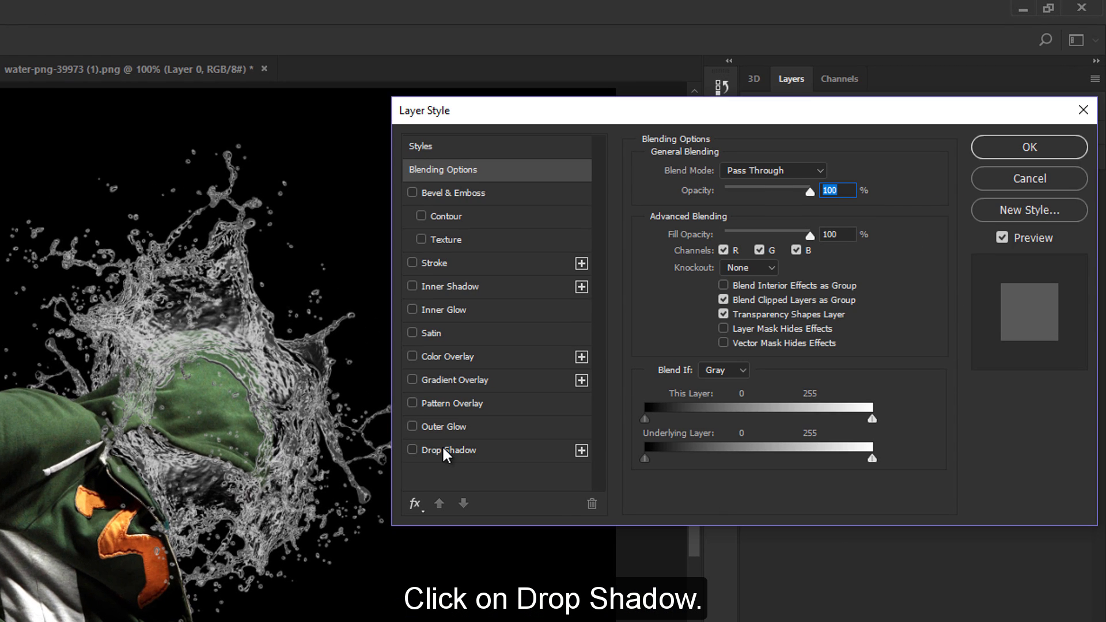
{"action": "left_click", "coordinate": [446, 454]}
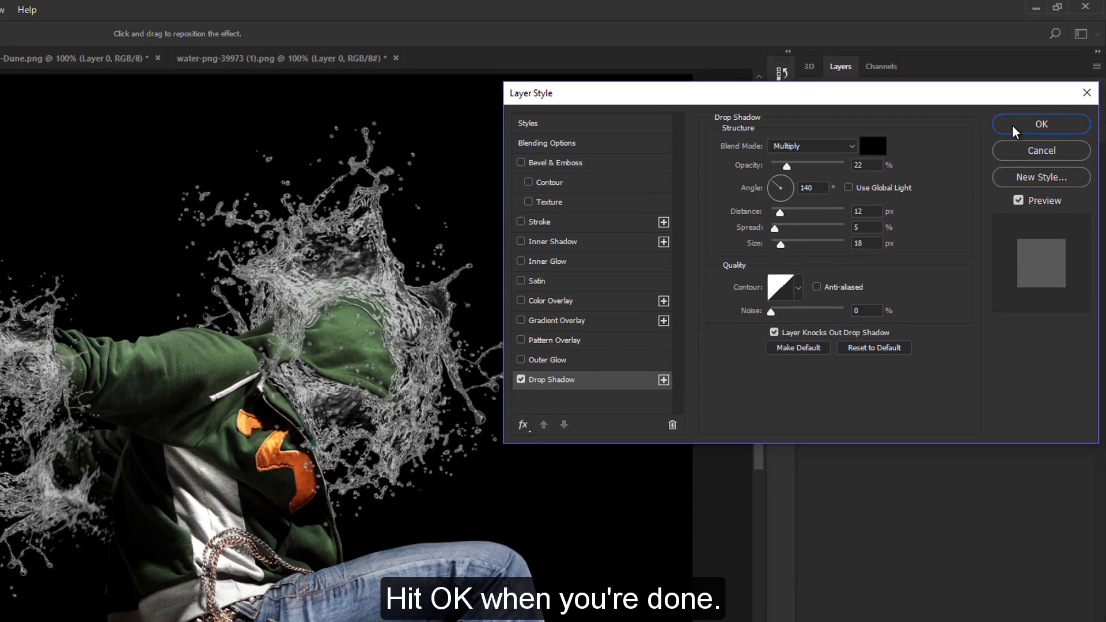
{"action": "left_click", "coordinate": [1034, 120]}
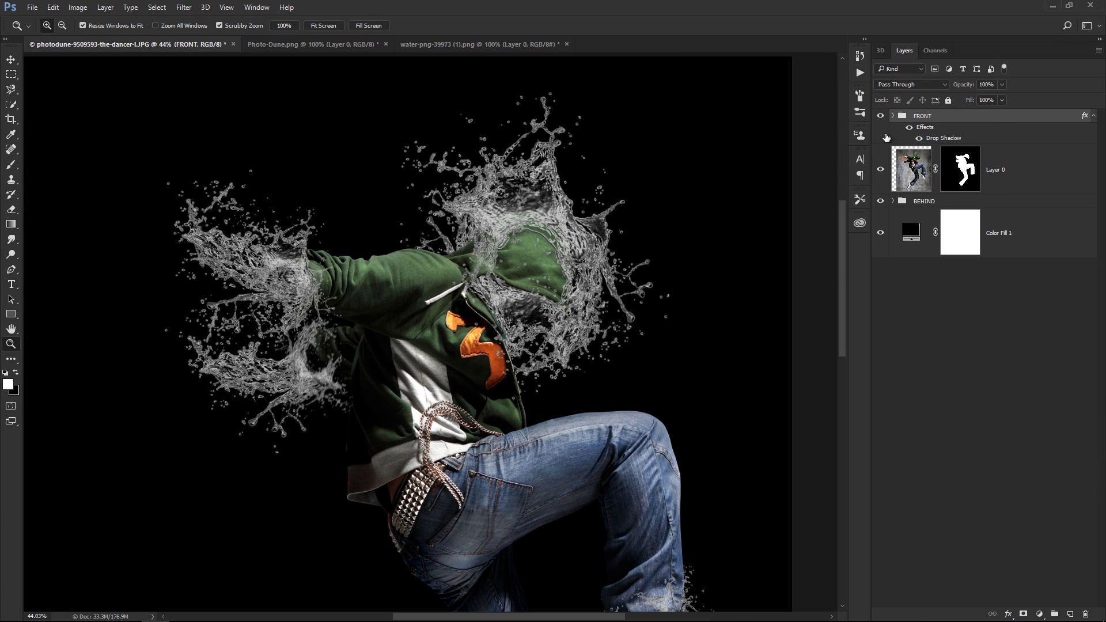
{"action": "left_click", "coordinate": [910, 128]}
{"action": "left_click", "coordinate": [910, 128]}
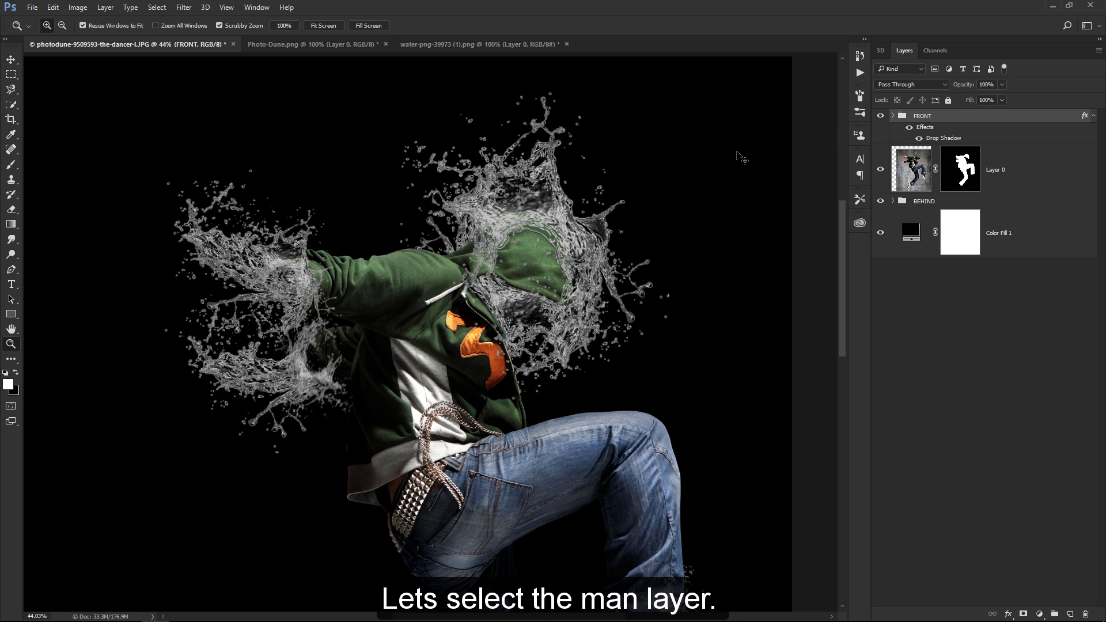
Duplicate the dancer layer Layer 0 to create Layer 0 copy
{"action": "left_click_drag", "start_coordinate": [738, 154], "coordinate": [737, 152]}
{"action": "key", "text": "x"}
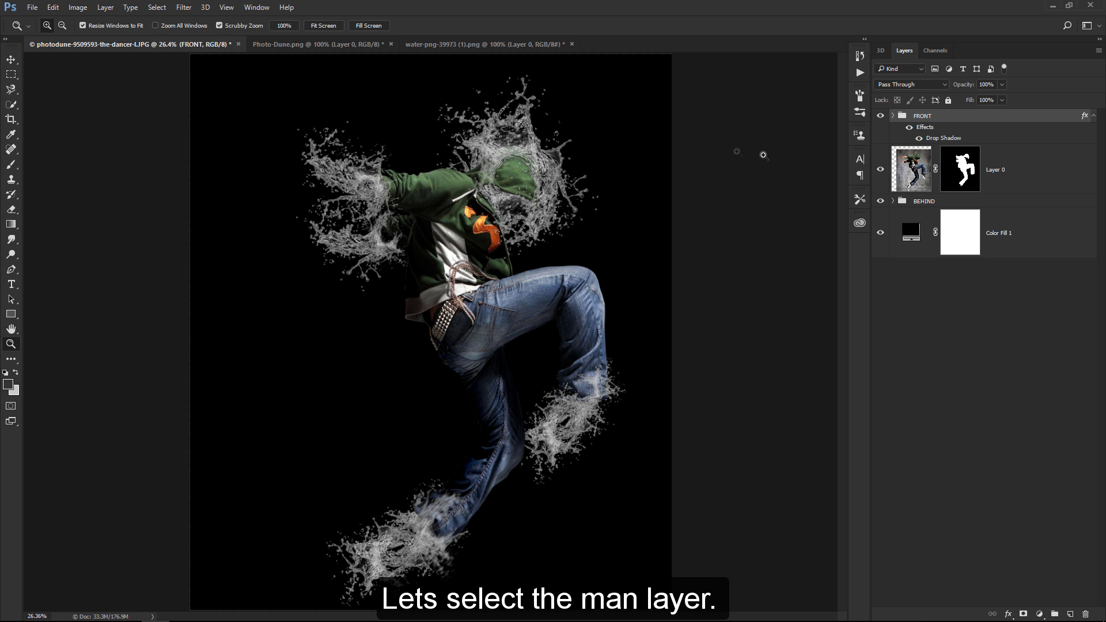
{"action": "left_click", "coordinate": [1022, 168]}
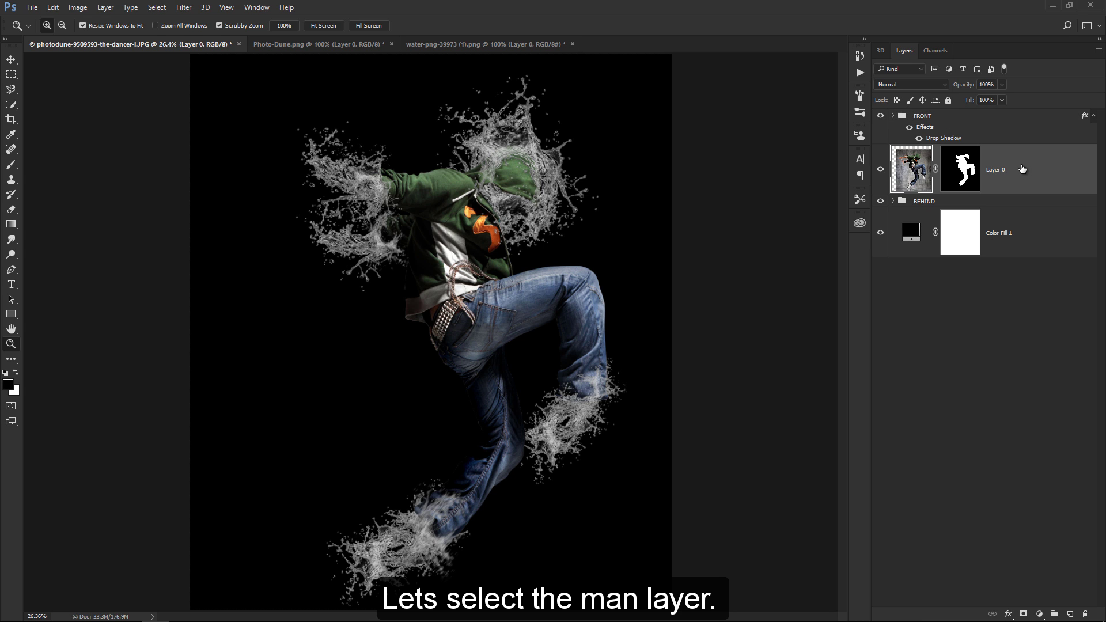
{"action": "key", "text": "ctrl+j"}
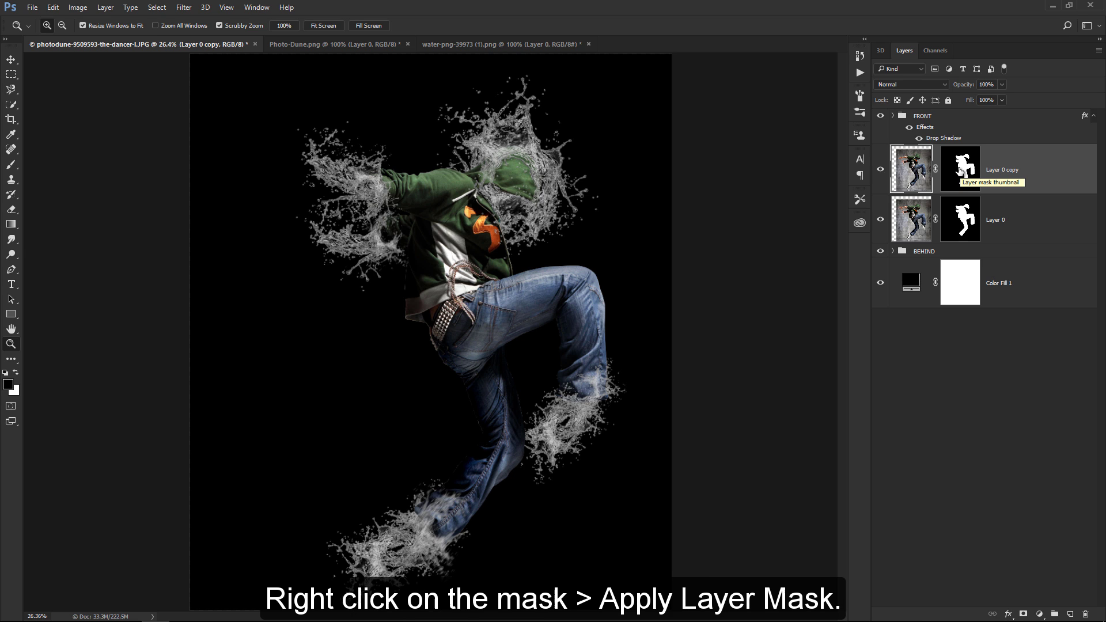
Apply Layer 0 copy's layer mask and convert the layer to a smart object
{"action": "right_click", "coordinate": [962, 171]}
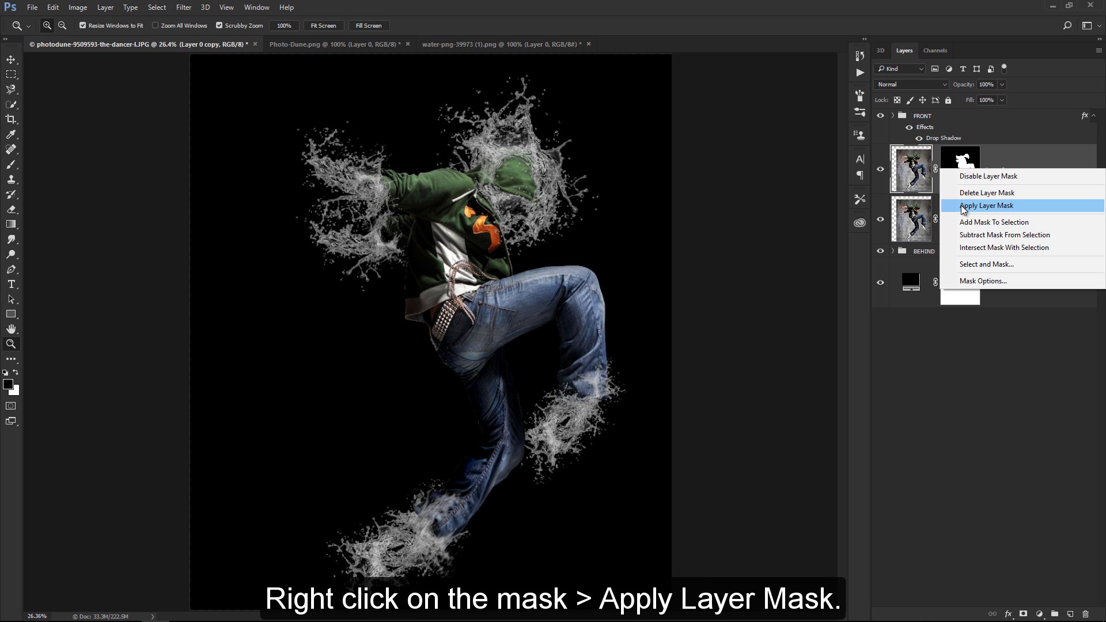
{"action": "left_click", "coordinate": [987, 206]}
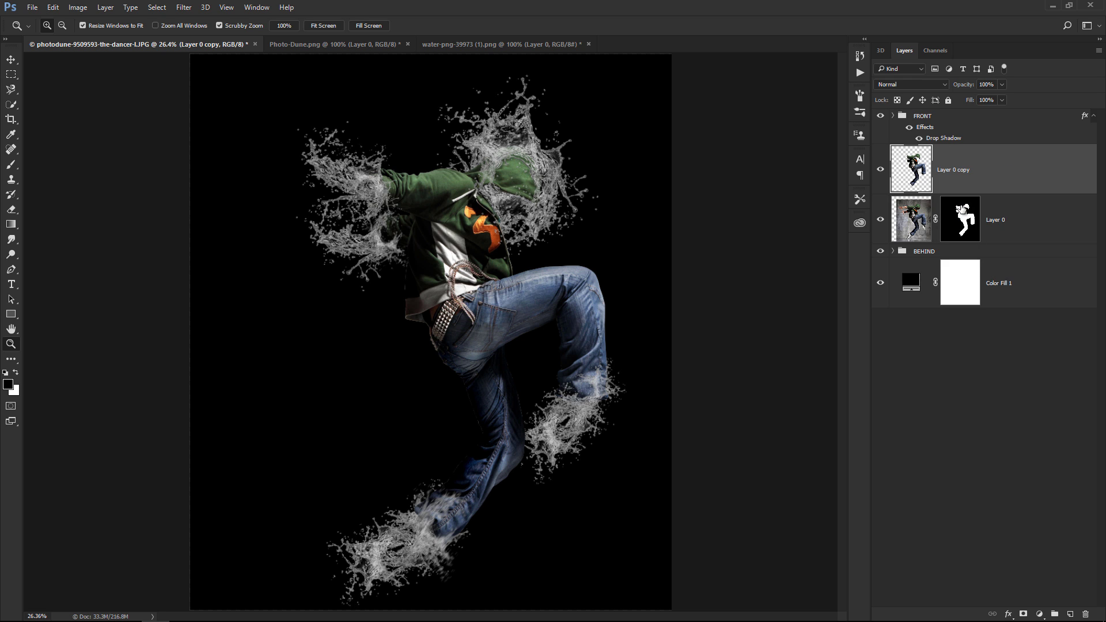
{"action": "right_click", "coordinate": [959, 171]}
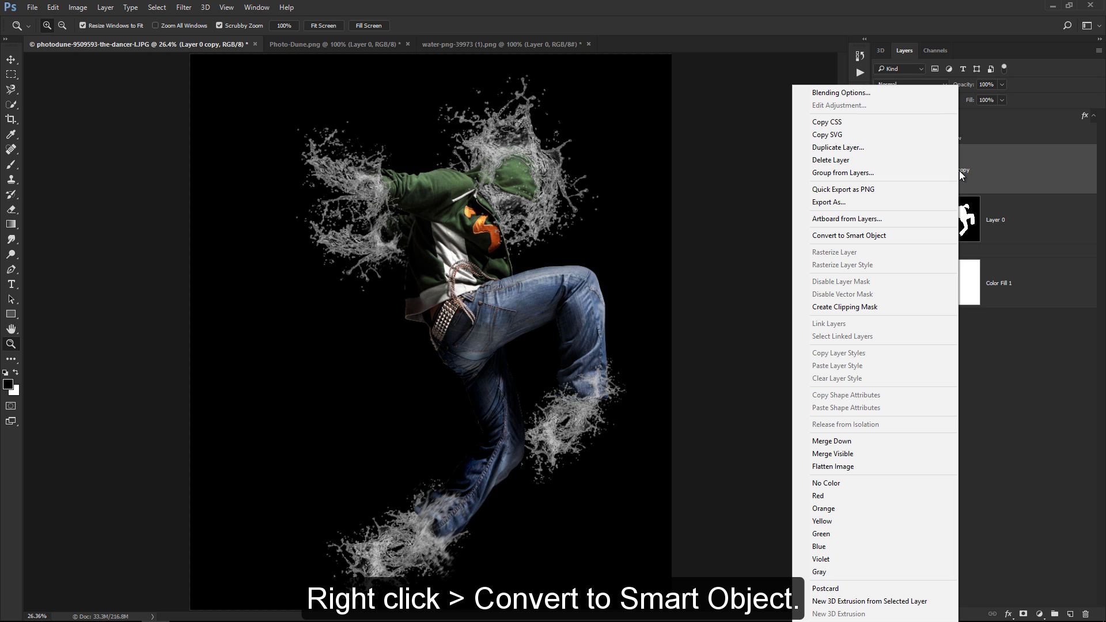
{"action": "left_click", "coordinate": [945, 236]}
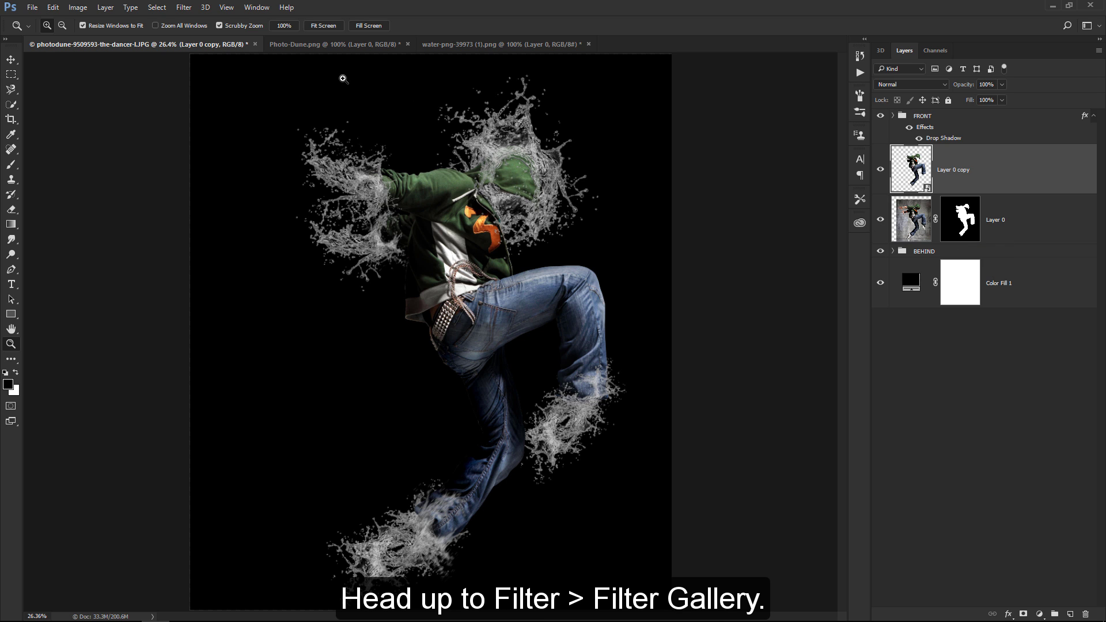
Apply the Filter Gallery's Sketch > Chrome filter with Detail 0 and Smoothness 5
{"action": "left_click", "coordinate": [185, 8]}
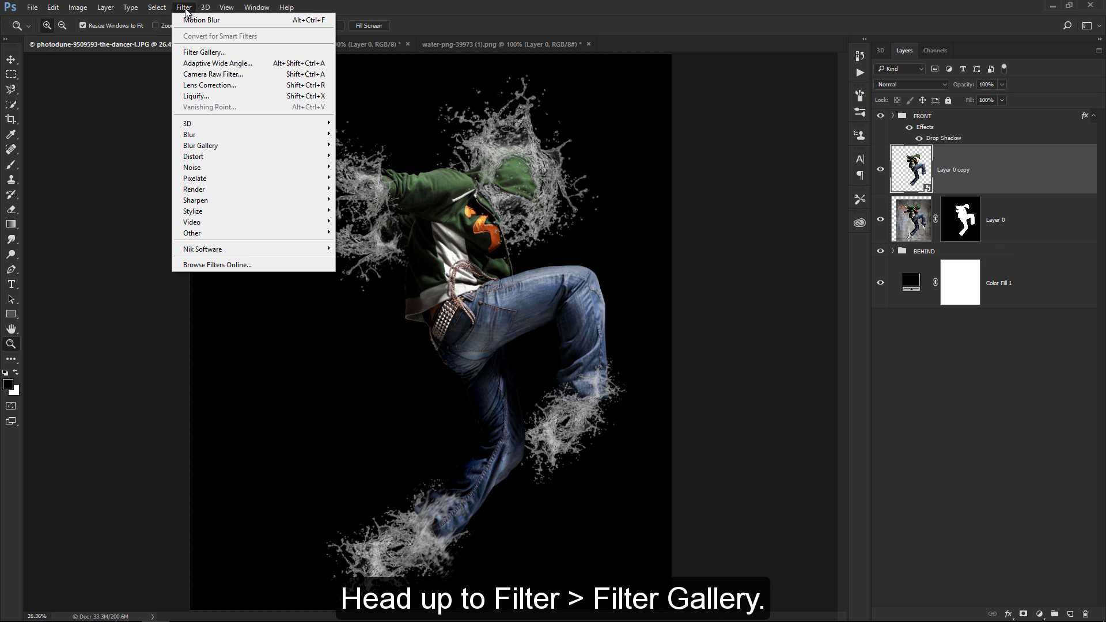
{"action": "left_click", "coordinate": [184, 52]}
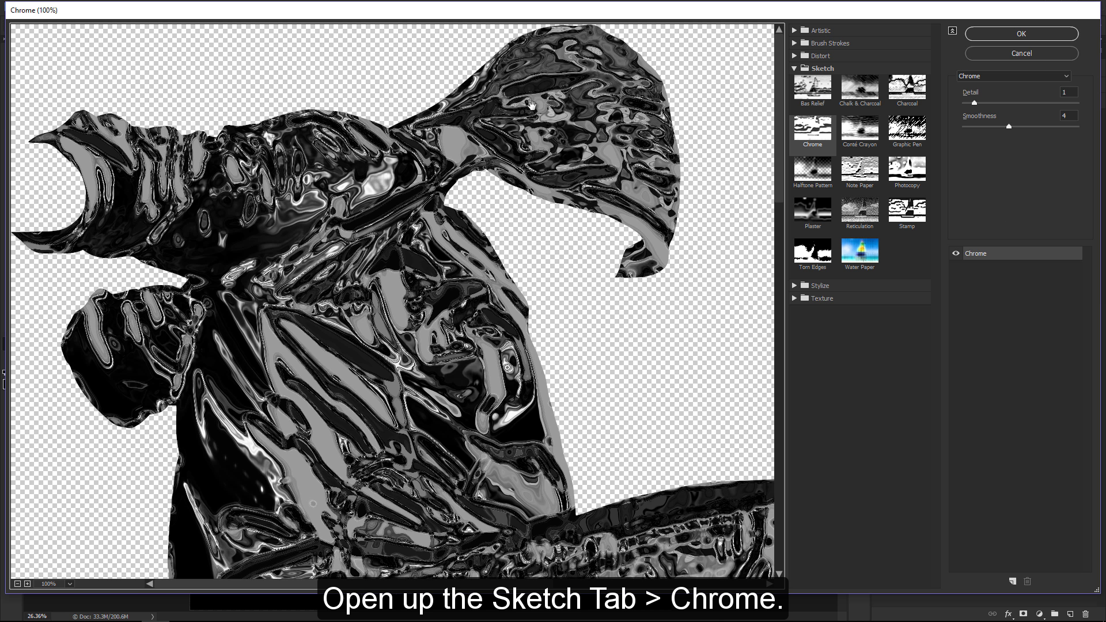
{"action": "left_click", "coordinate": [794, 68]}
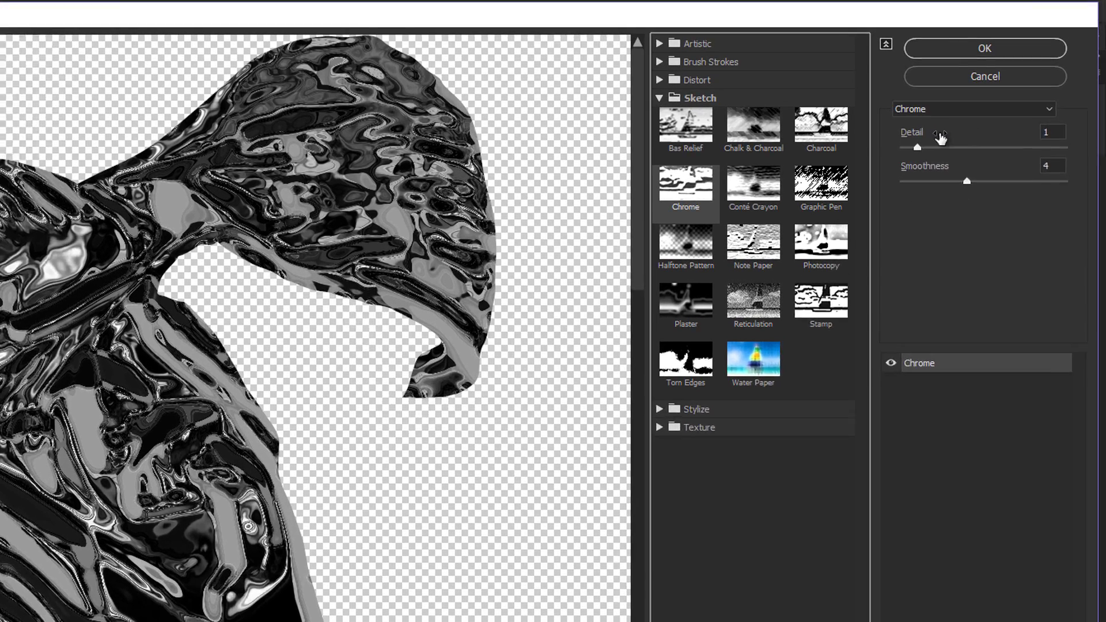
{"action": "left_click", "coordinate": [975, 103]}
{"action": "left_click_drag", "start_coordinate": [905, 157], "coordinate": [888, 157]}
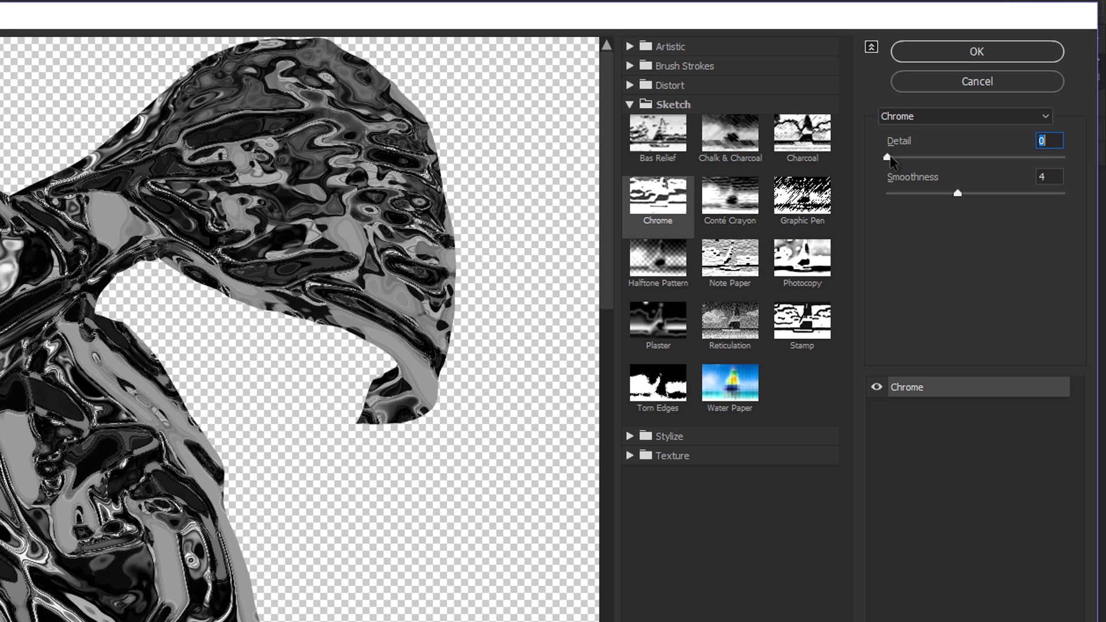
{"action": "mouse_move", "coordinate": [956, 195]}
{"action": "left_mouse_down"}
{"action": "mouse_move", "coordinate": [1060, 195]}
{"action": "mouse_move", "coordinate": [983, 195]}
{"action": "left_mouse_up"}
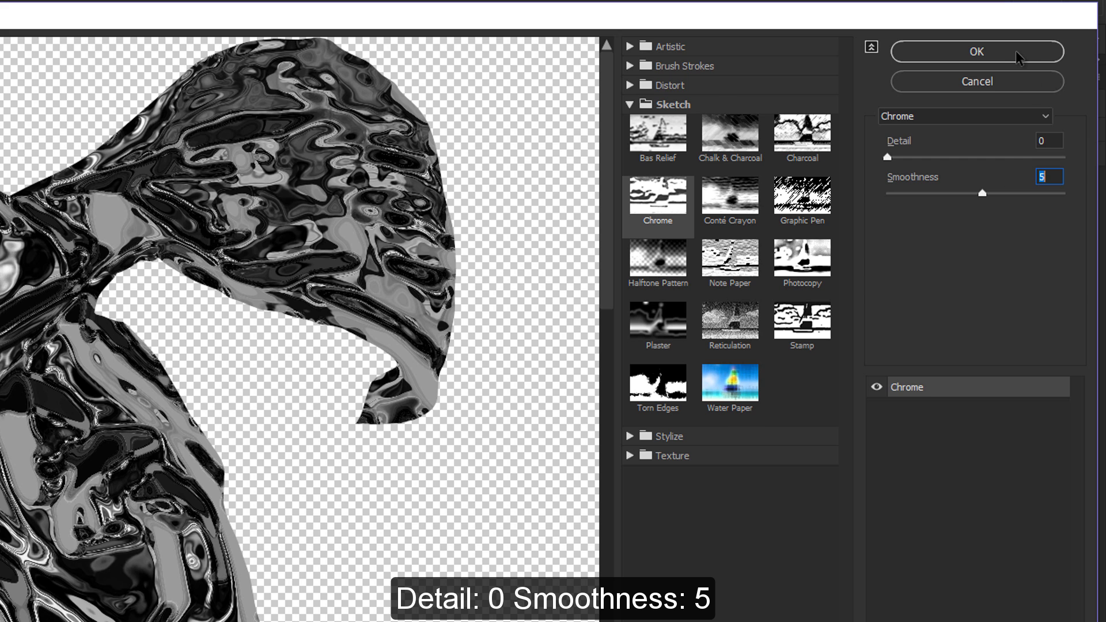
{"action": "left_click", "coordinate": [1017, 53]}
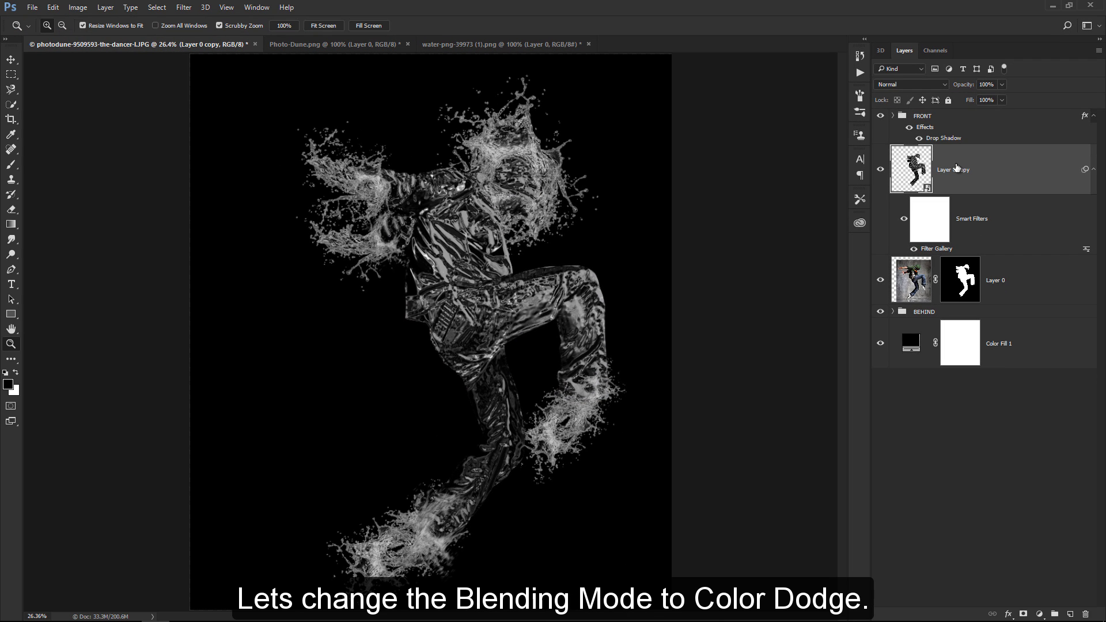
Set Layer 0 copy to Color Dodge blend mode at about 49% opacity
{"action": "left_click", "coordinate": [939, 84]}
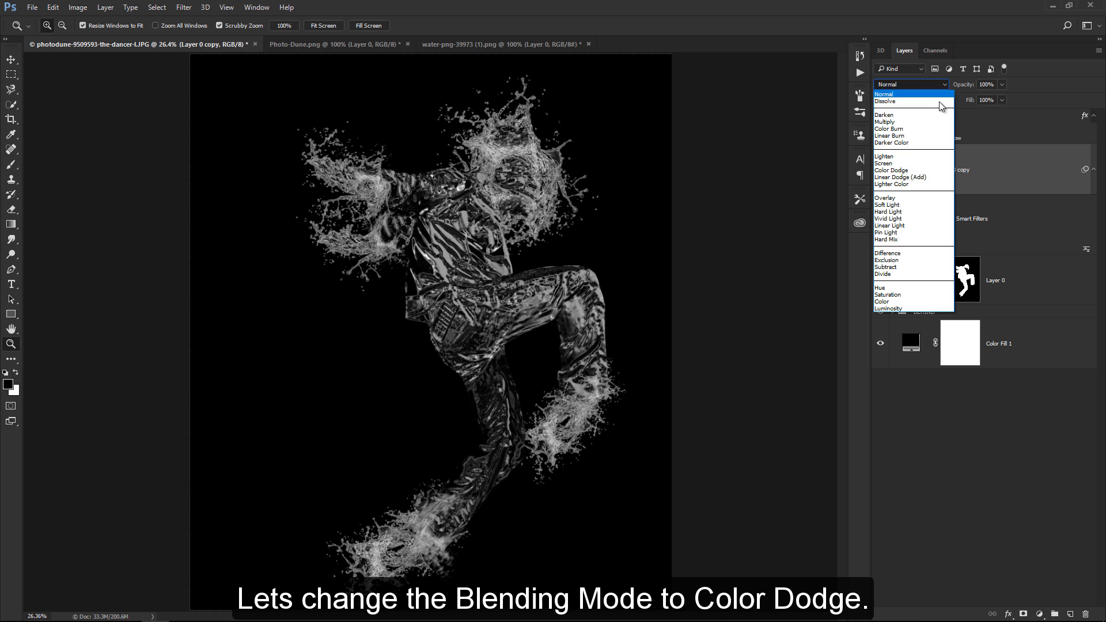
{"action": "left_click", "coordinate": [941, 171]}
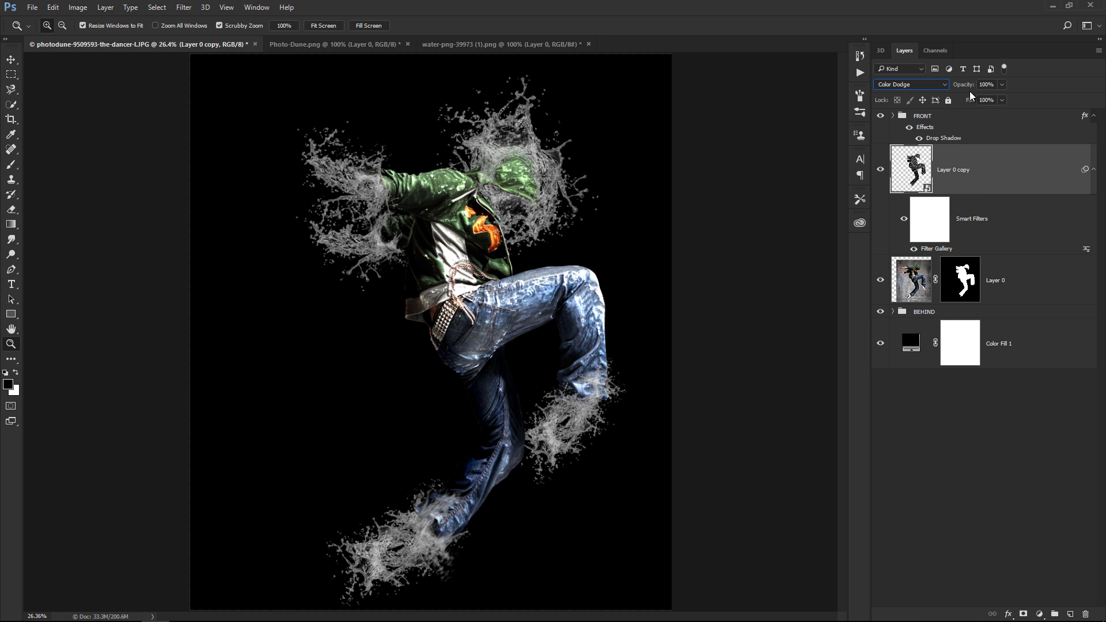
{"action": "left_click_drag", "start_coordinate": [968, 87], "coordinate": [935, 87]}
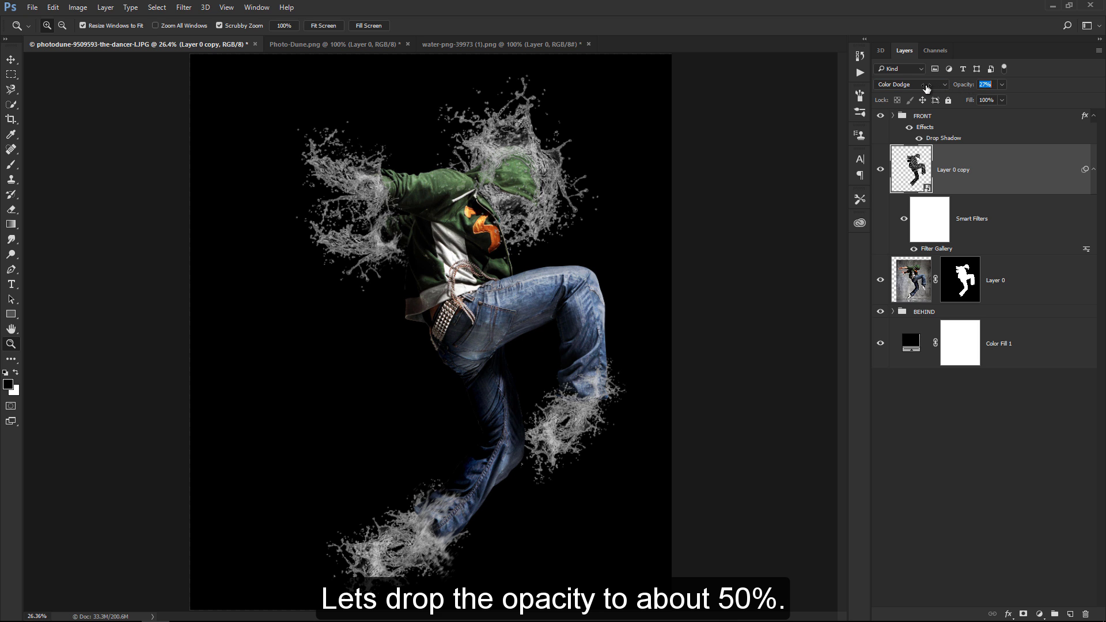
{"action": "mouse_move", "coordinate": [938, 87]}
{"action": "left_mouse_down"}
{"action": "mouse_move", "coordinate": [921, 88]}
{"action": "mouse_move", "coordinate": [940, 90]}
{"action": "left_mouse_up"}
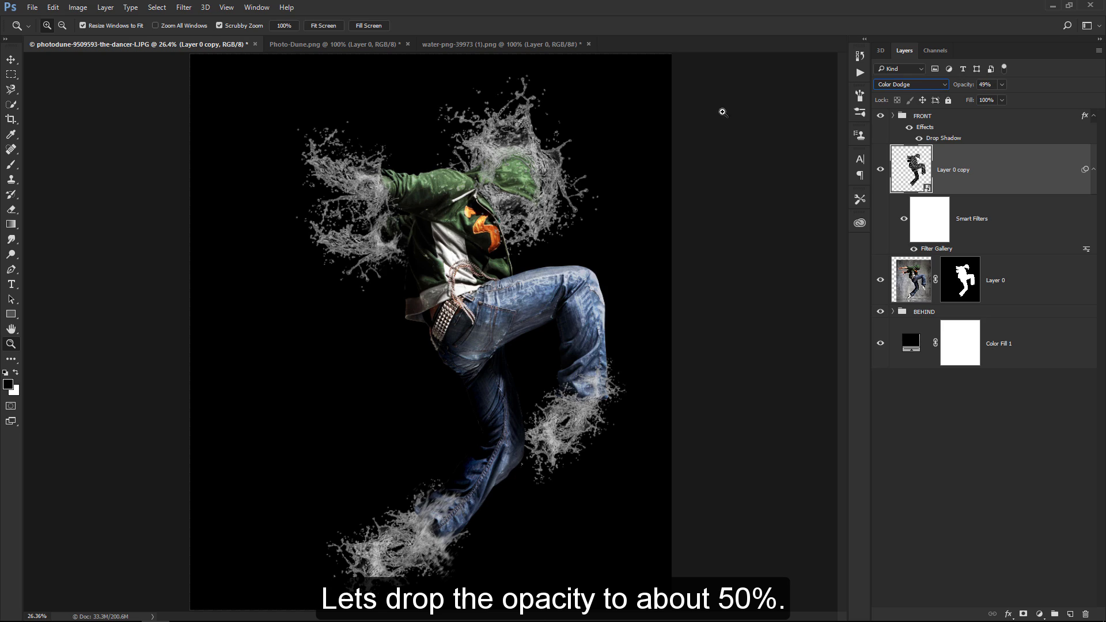
Alt-click to clip Layer 0 copy to Layer 0 as a clipping mask
{"action": "mouse_move", "coordinate": [504, 194]}
{"action": "left_mouse_down"}
{"action": "mouse_move", "coordinate": [543, 193]}
{"action": "mouse_move", "coordinate": [508, 190]}
{"action": "left_mouse_up"}
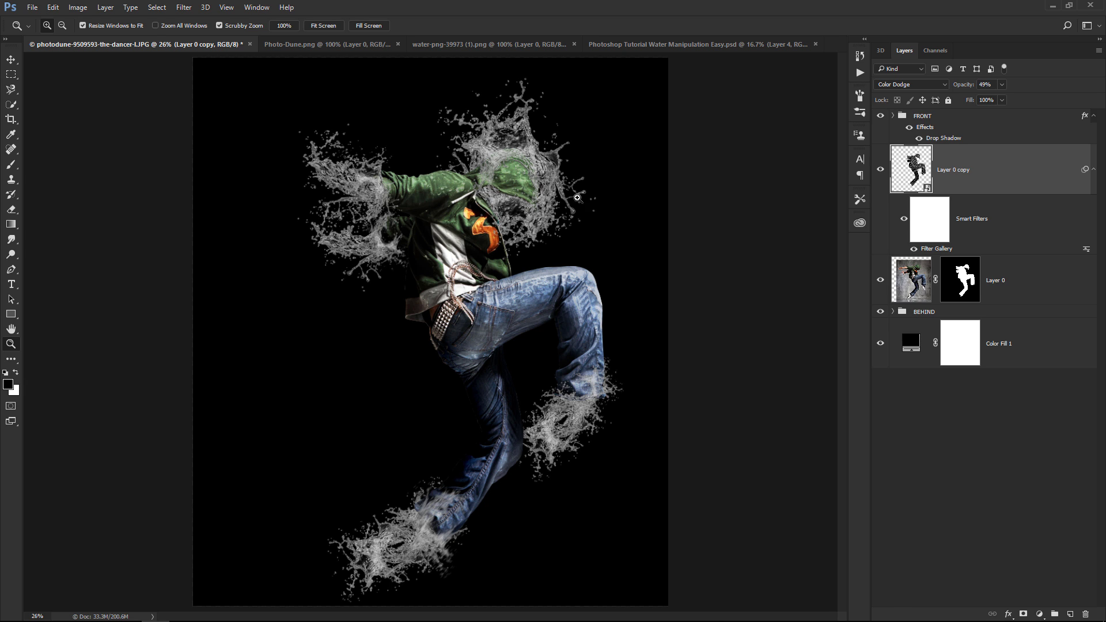
{"action": "key", "text": "alt"}
{"action": "left_click", "coordinate": [1034, 252], "text": "alt"}
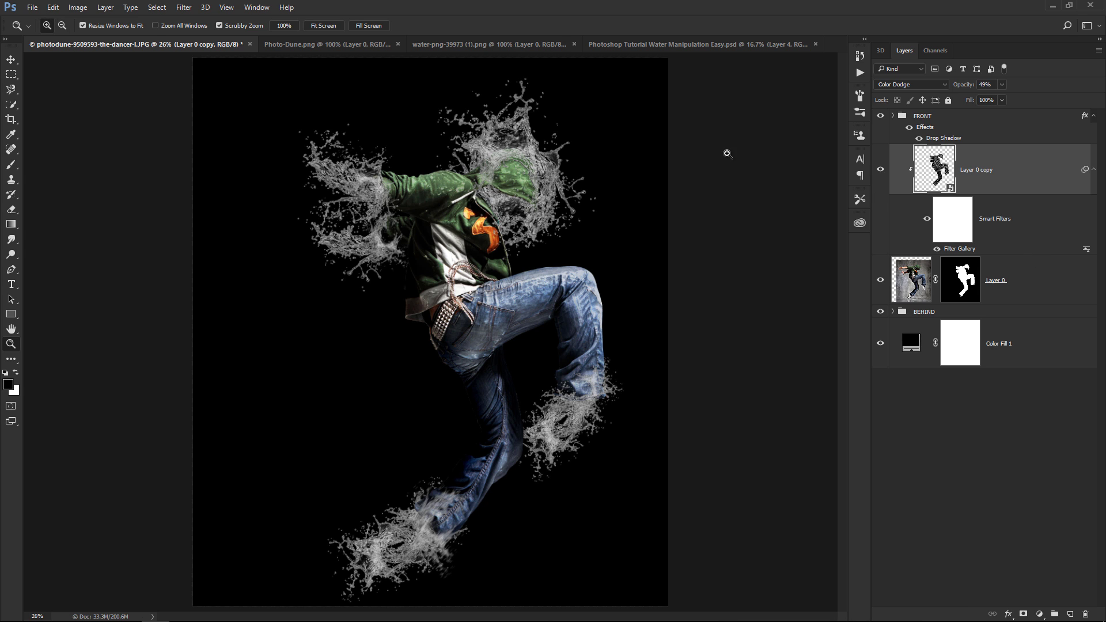
Above the FRONT group, add a dark-blue-to-teal Gradient Map layer faded to 0% opacity
{"action": "left_click", "coordinate": [929, 118]}
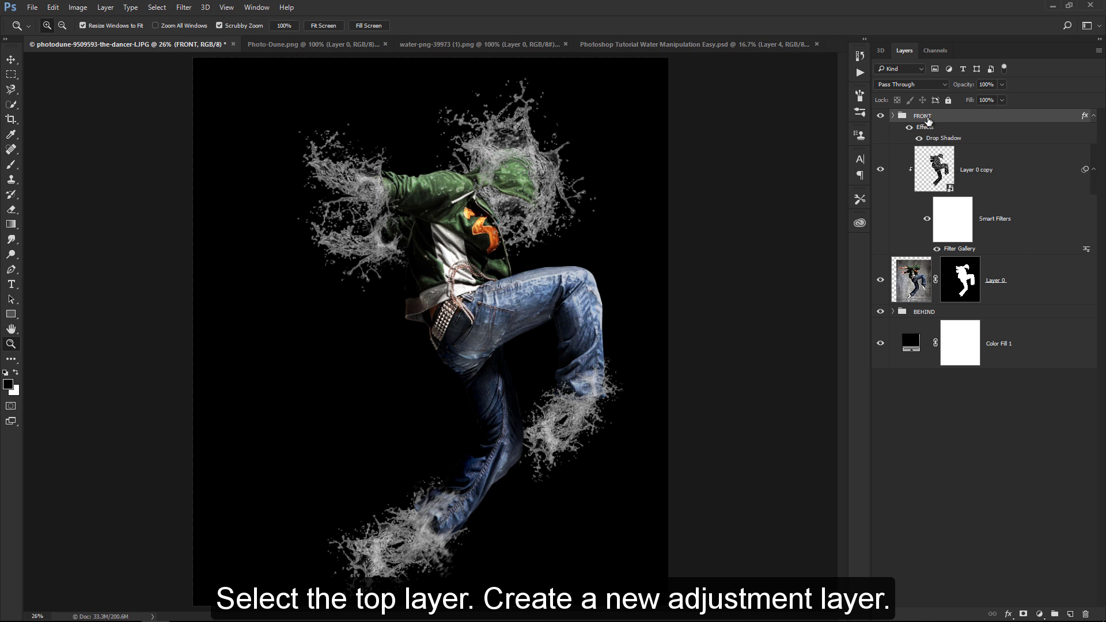
{"action": "left_click", "coordinate": [1041, 615]}
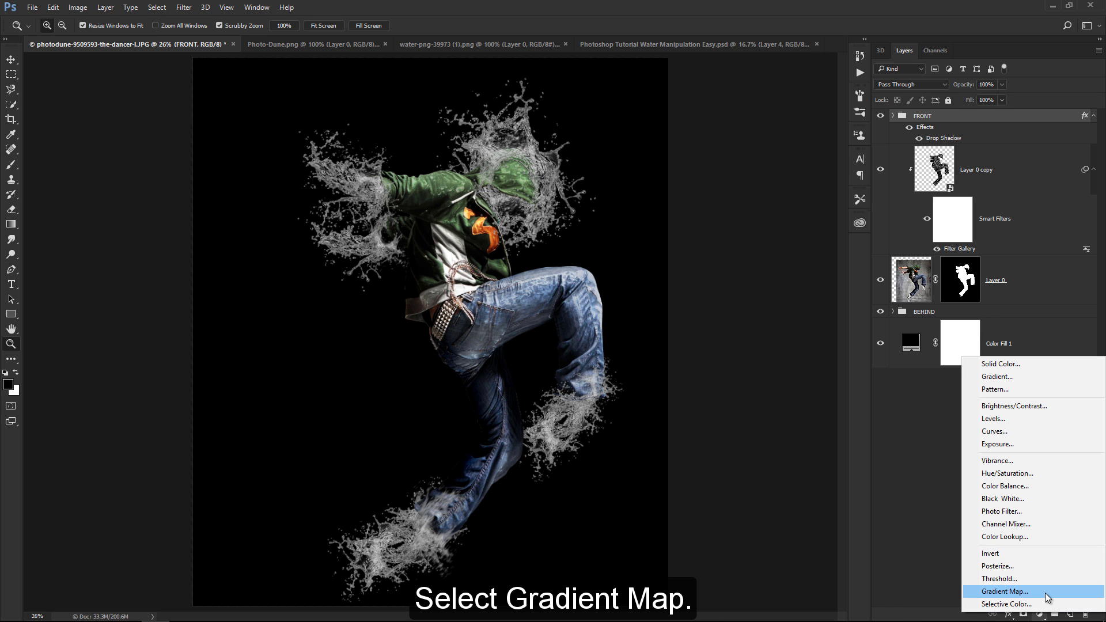
{"action": "left_click", "coordinate": [1047, 593]}
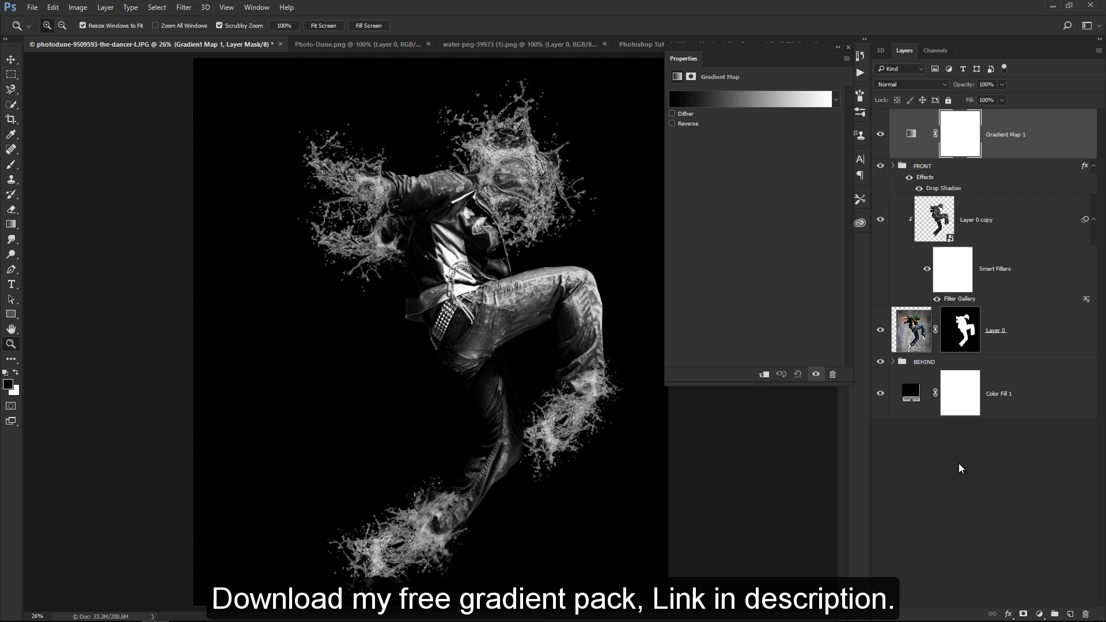
{"action": "left_click", "coordinate": [749, 99]}
{"action": "left_click", "coordinate": [766, 136]}
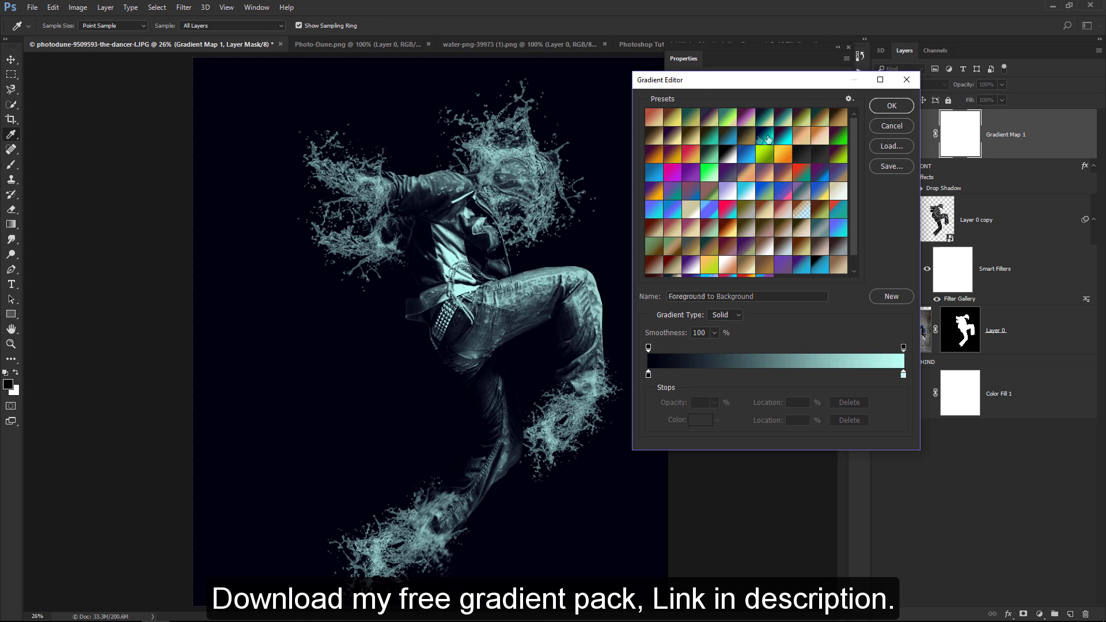
{"action": "left_click", "coordinate": [891, 106]}
{"action": "left_click", "coordinate": [856, 56]}
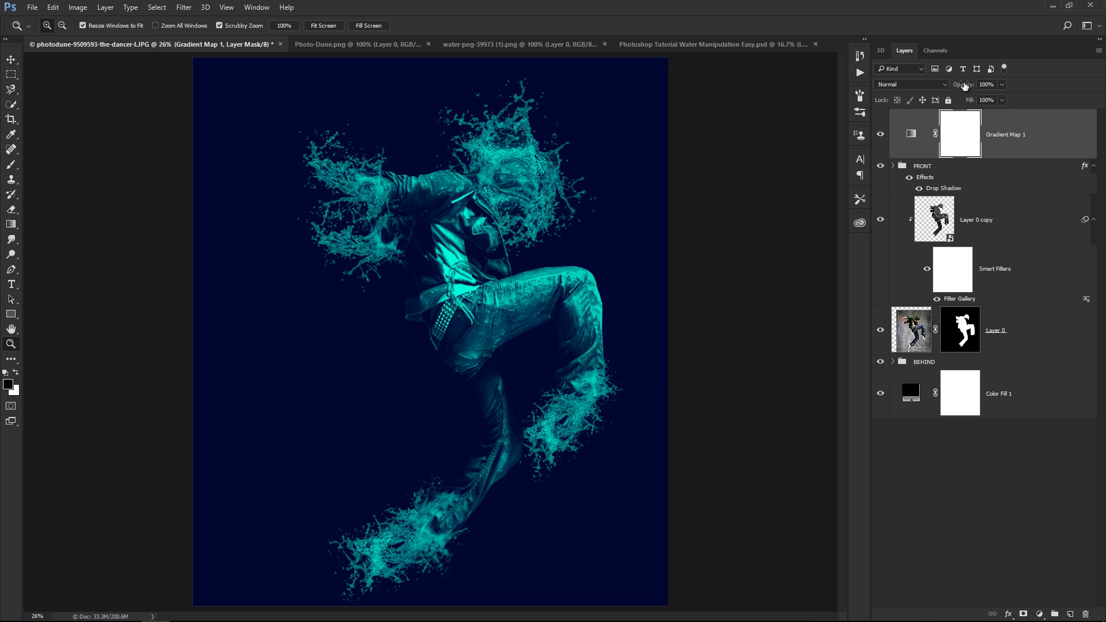
{"action": "left_click_drag", "start_coordinate": [966, 85], "coordinate": [833, 87]}
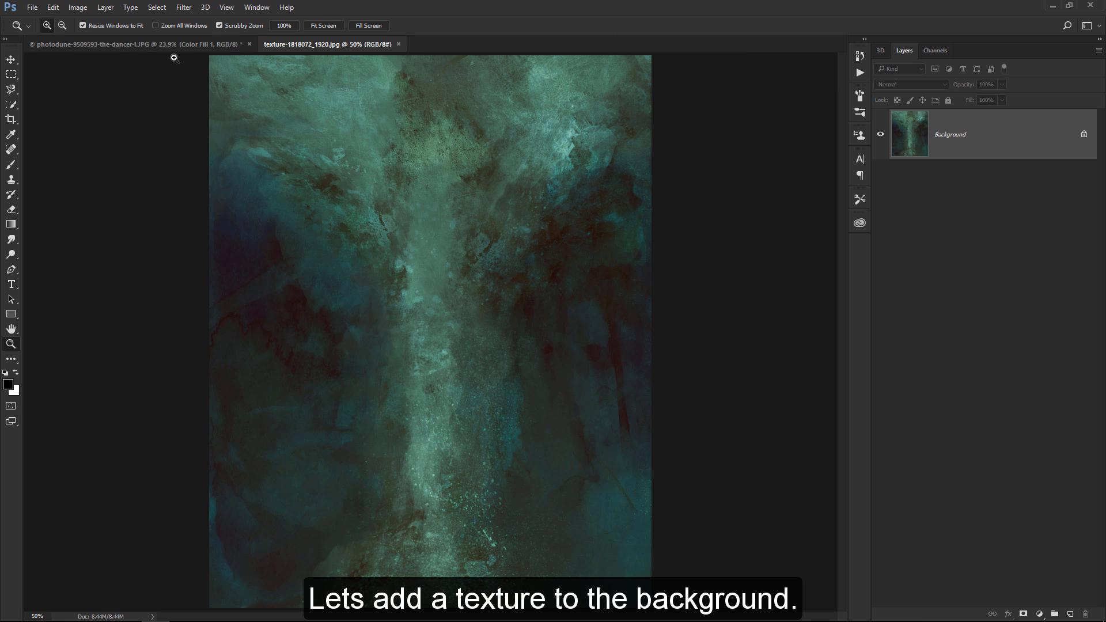
Move the teal texture-1818072_1920.jpg into the dancer document as a layer behind the dancer
{"action": "left_click", "coordinate": [10, 58]}
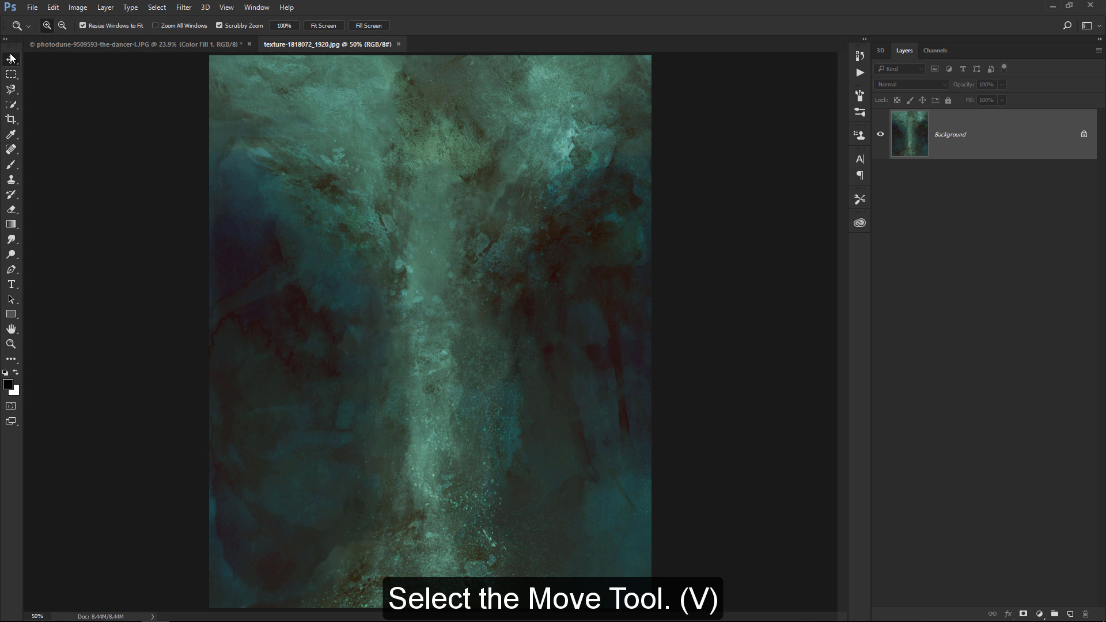
{"action": "left_click", "coordinate": [11, 58]}
{"action": "left_click_drag", "start_coordinate": [226, 102], "coordinate": [431, 240]}
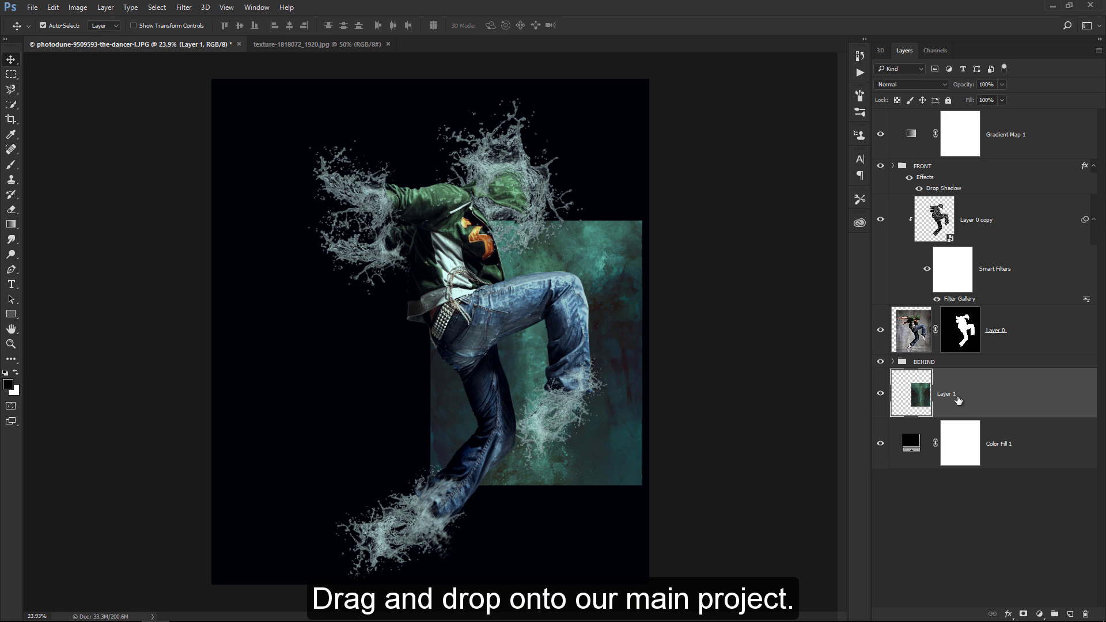
{"action": "left_click_drag", "start_coordinate": [683, 348], "coordinate": [583, 353]}
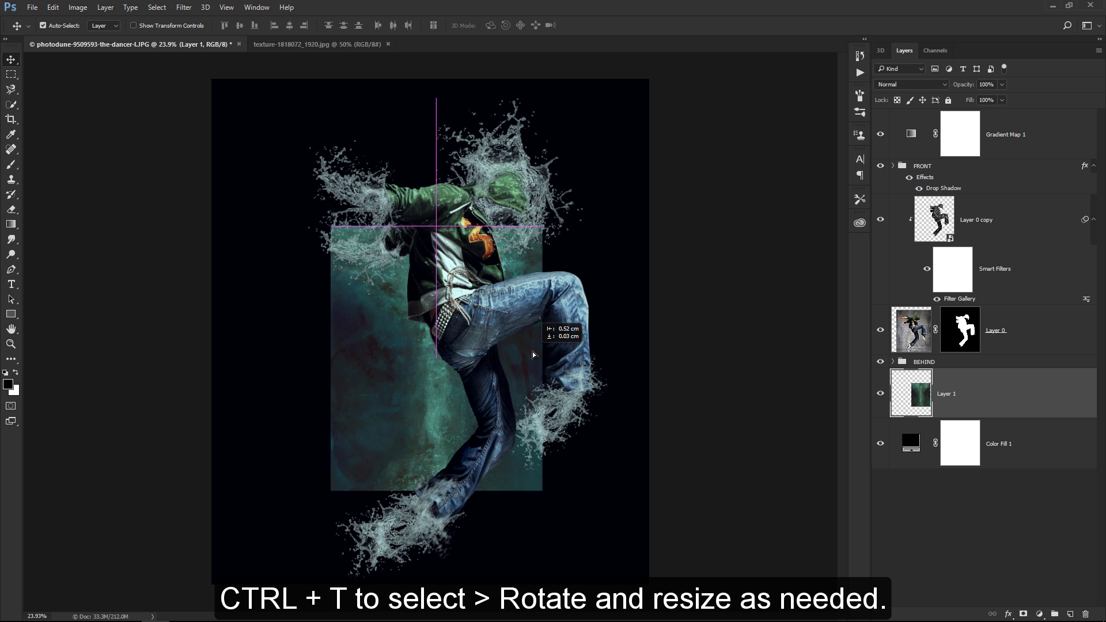
Scale the texture layer to fill the canvas and fade it to about 13% opacity
{"action": "key", "text": "ctrl+t"}
{"action": "left_click_drag", "start_coordinate": [542, 227], "coordinate": [666, 75]}
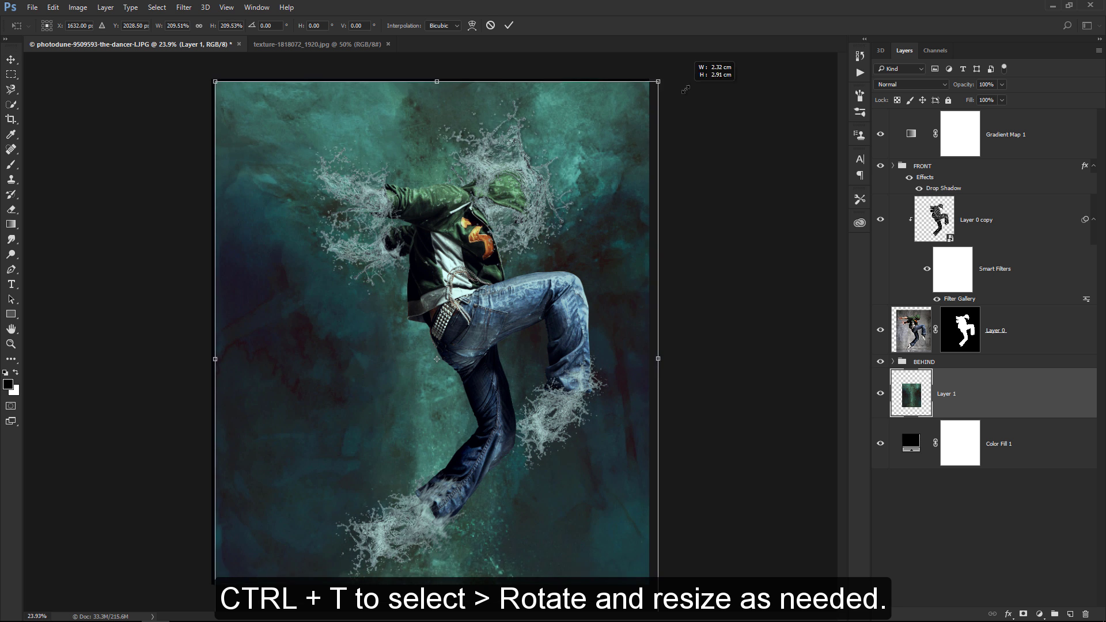
{"action": "left_click_drag", "start_coordinate": [618, 302], "coordinate": [613, 249]}
{"action": "left_click", "coordinate": [508, 25]}
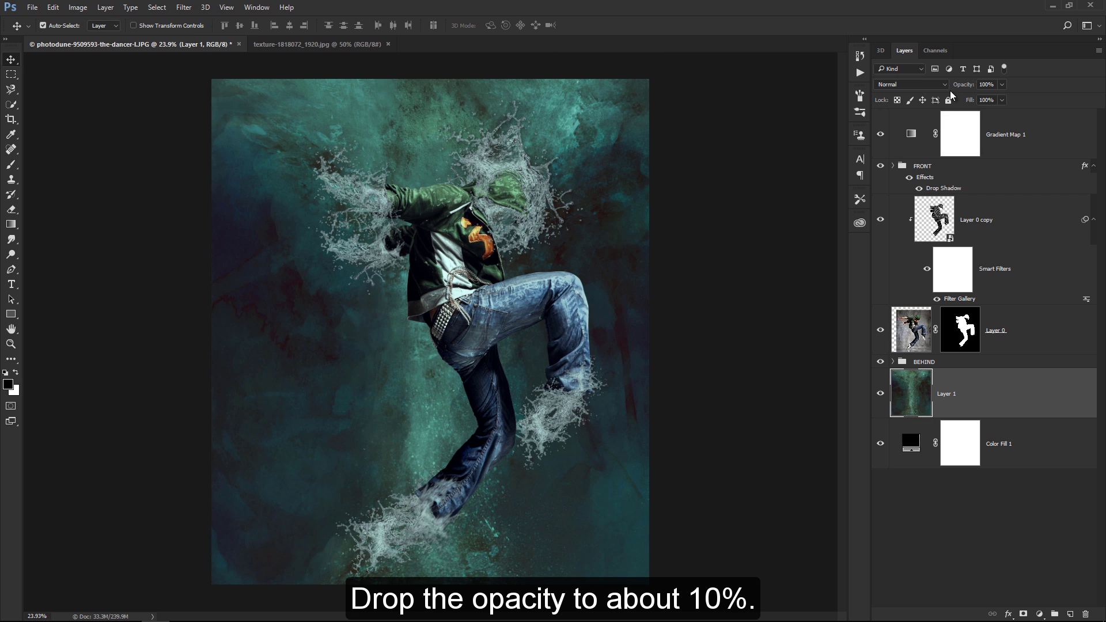
{"action": "left_click_drag", "start_coordinate": [961, 85], "coordinate": [865, 84]}
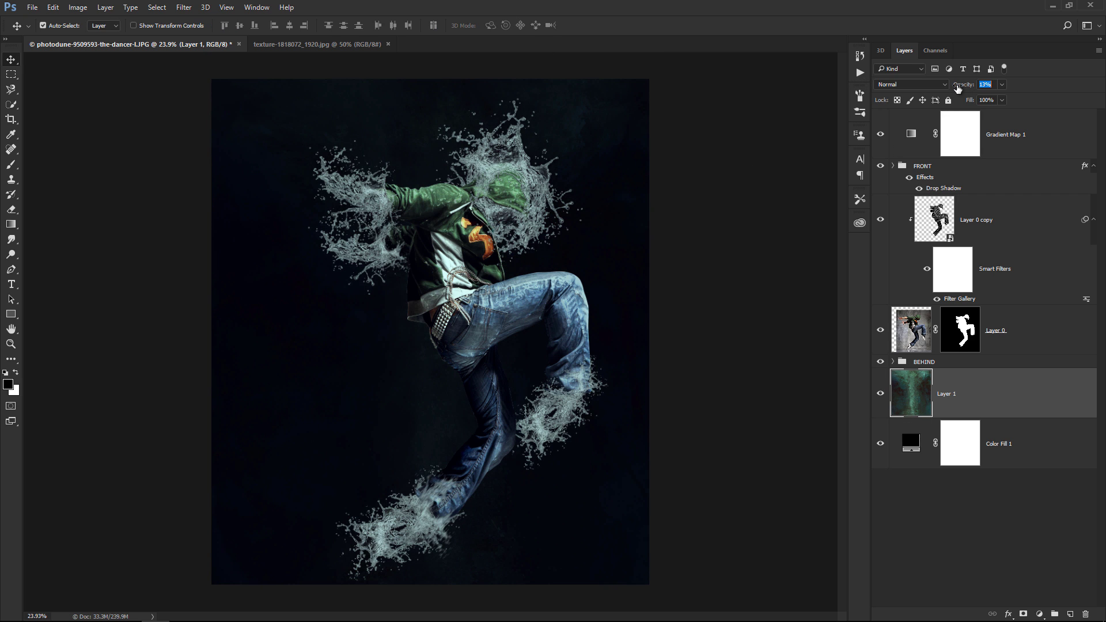